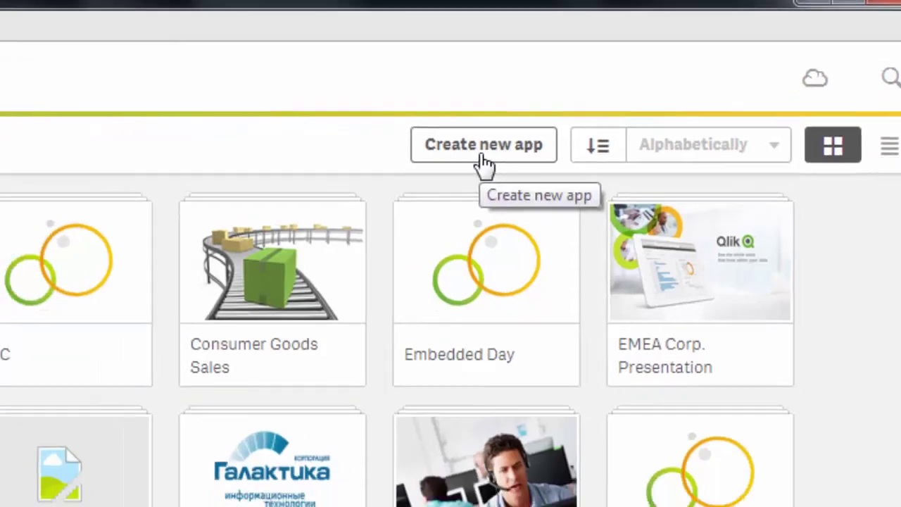
Create a new app named Вебкаст and open it.
click(483, 151)
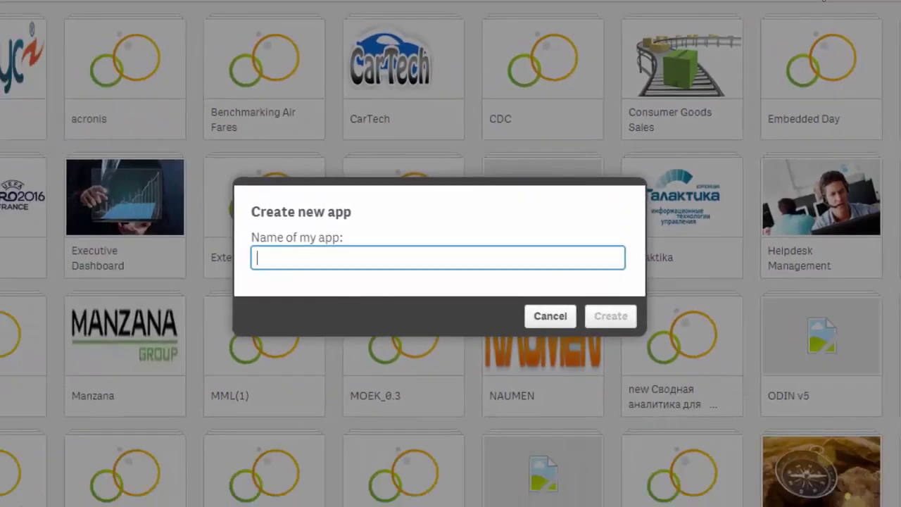
text(Be)
text(бкаст)
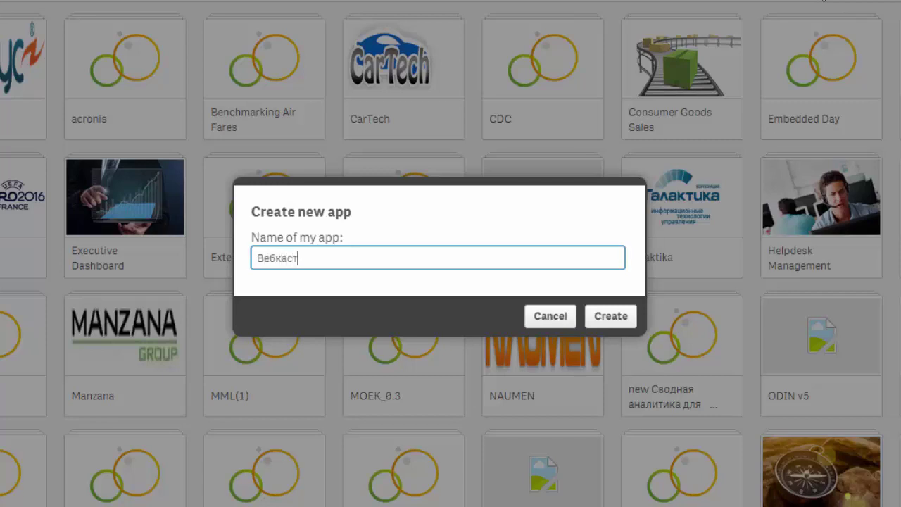
key(Return)
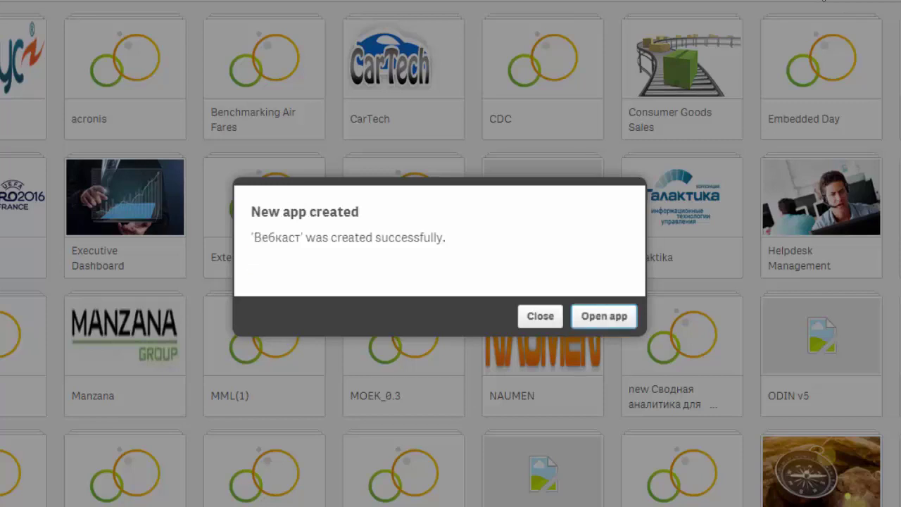
key(Return)
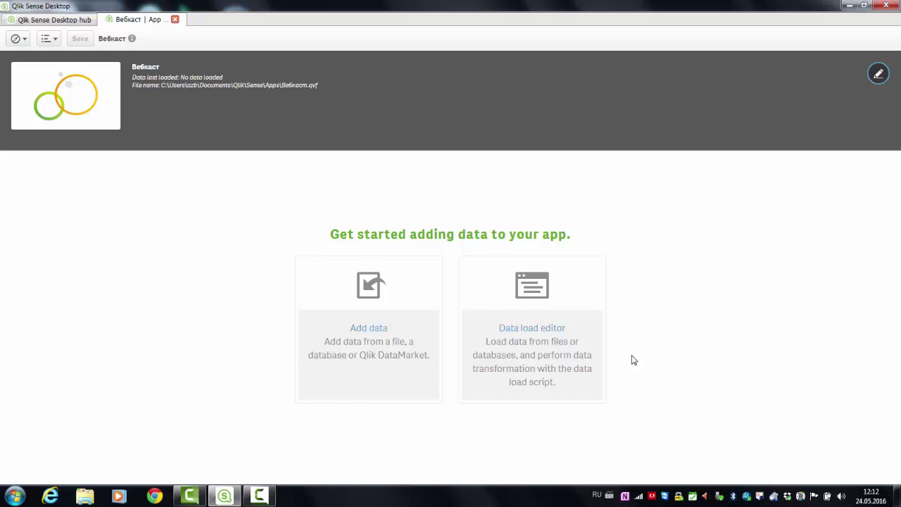
In the data load editor, create a folder connection named Плоские файлы that points to the !Webinar_1 folder in Documents.
click(535, 305)
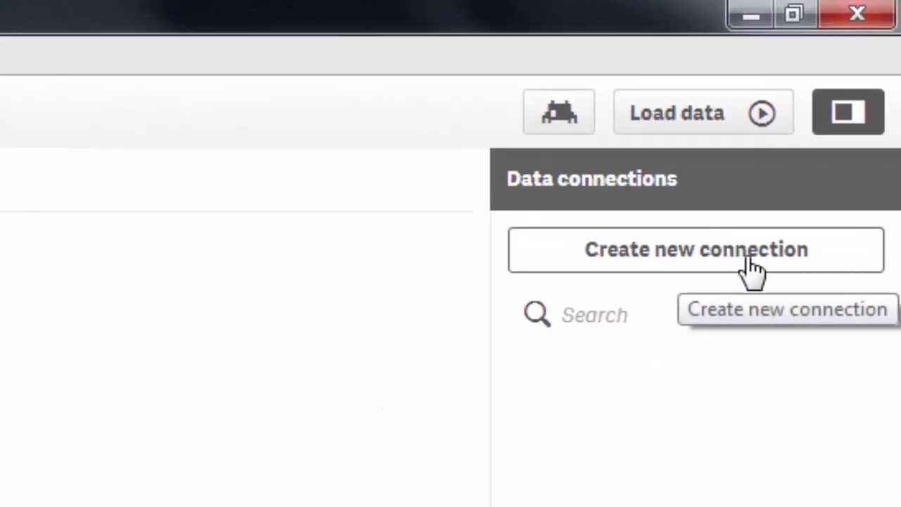
click(750, 265)
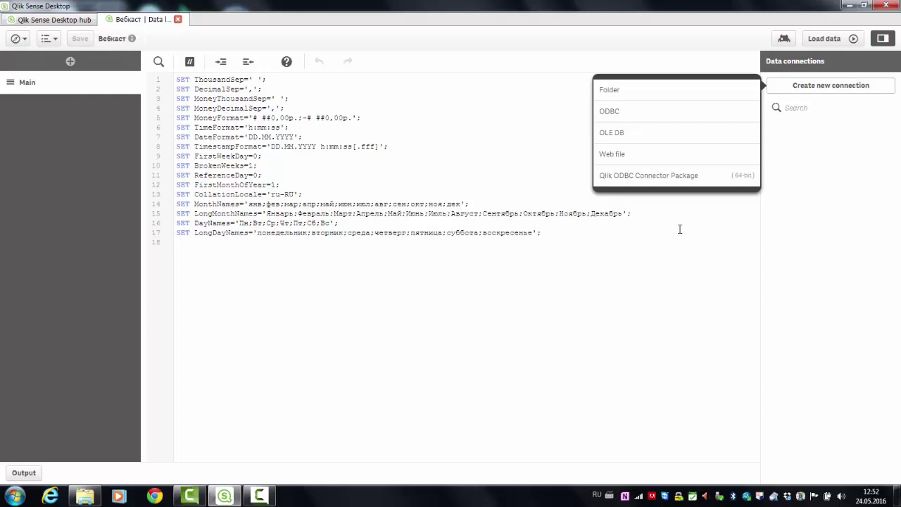
click(692, 102)
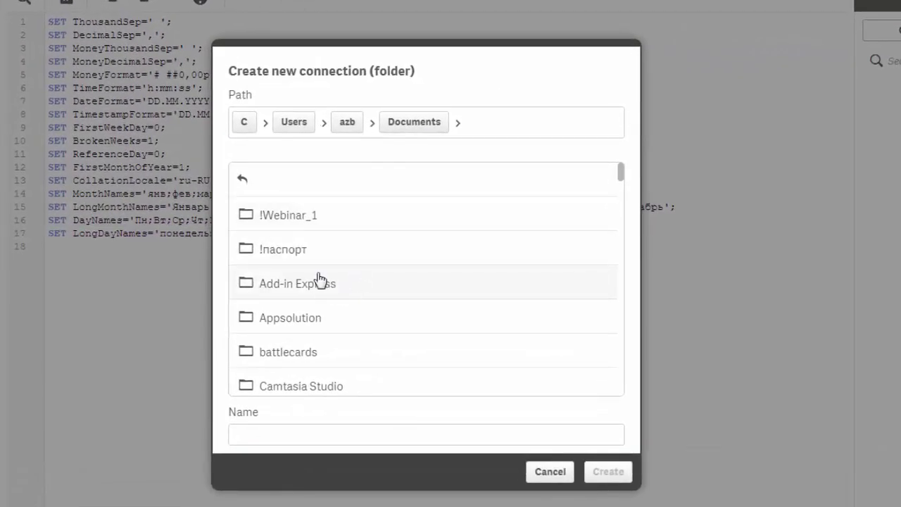
click(315, 220)
click(286, 437)
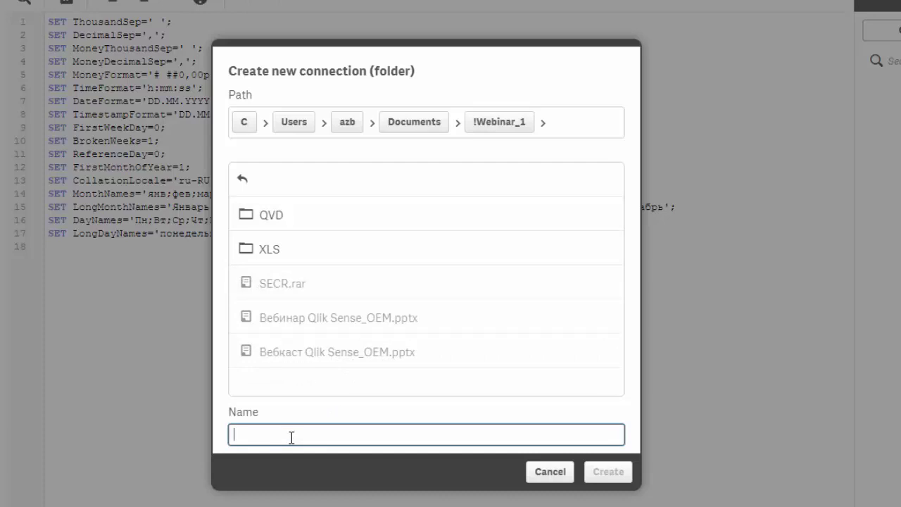
text(Плоские файл)
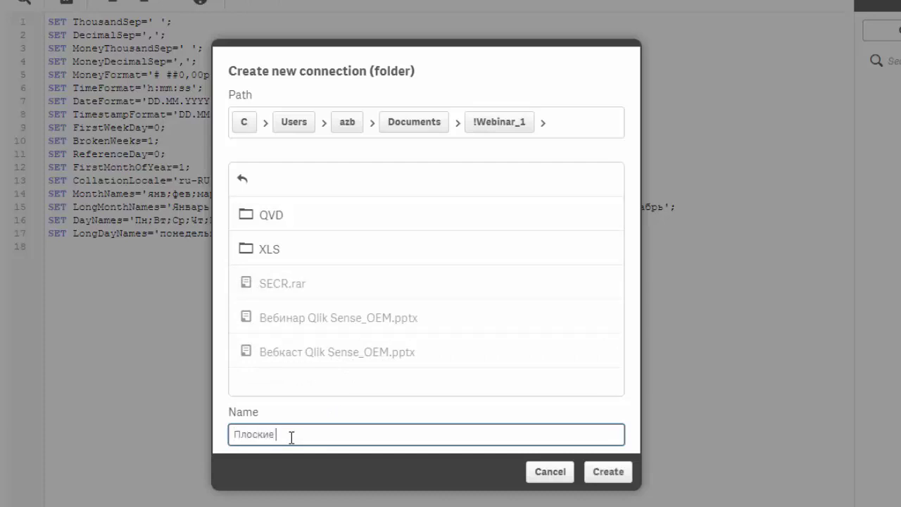
text(ы)
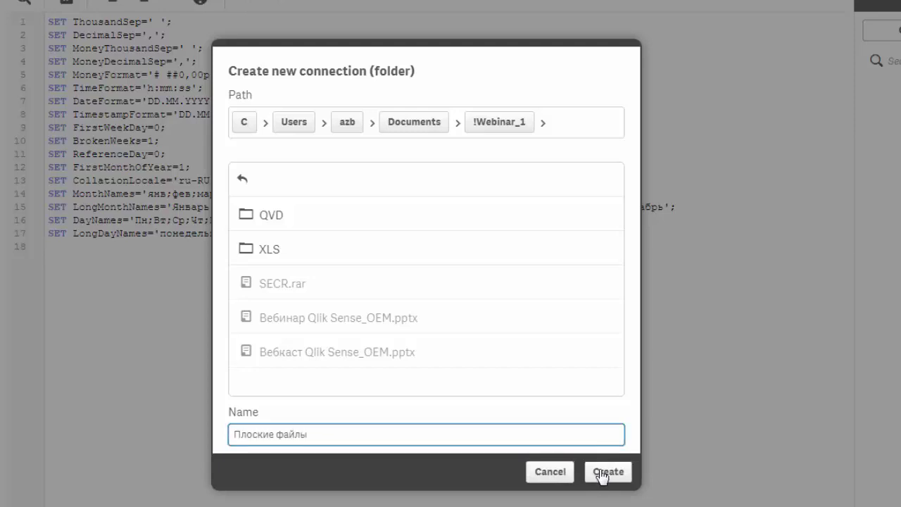
click(602, 472)
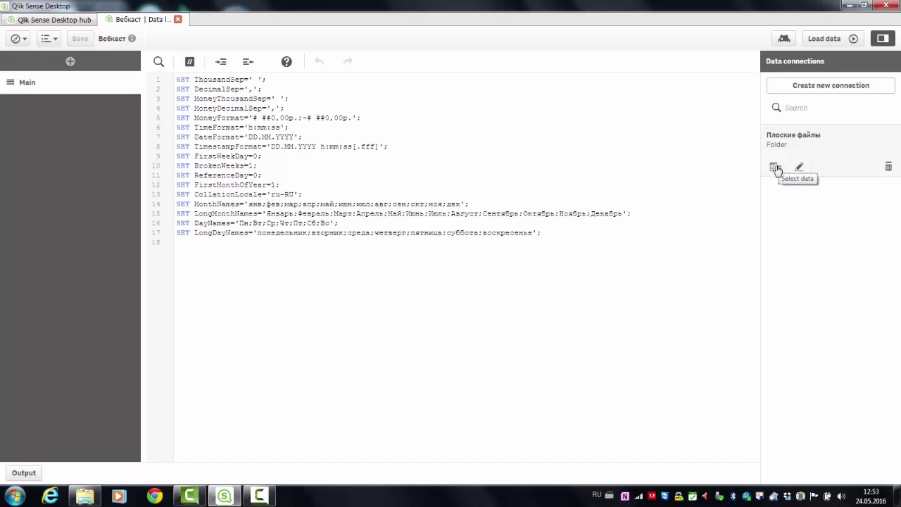
Choose Customers.qvd from the QVD folder of the Плоские файлы connection as the data source.
click(775, 169)
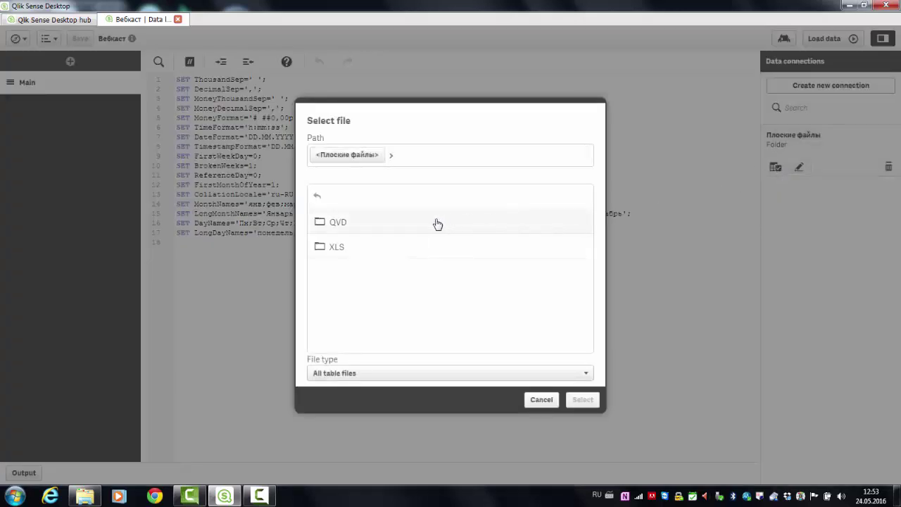
click(437, 224)
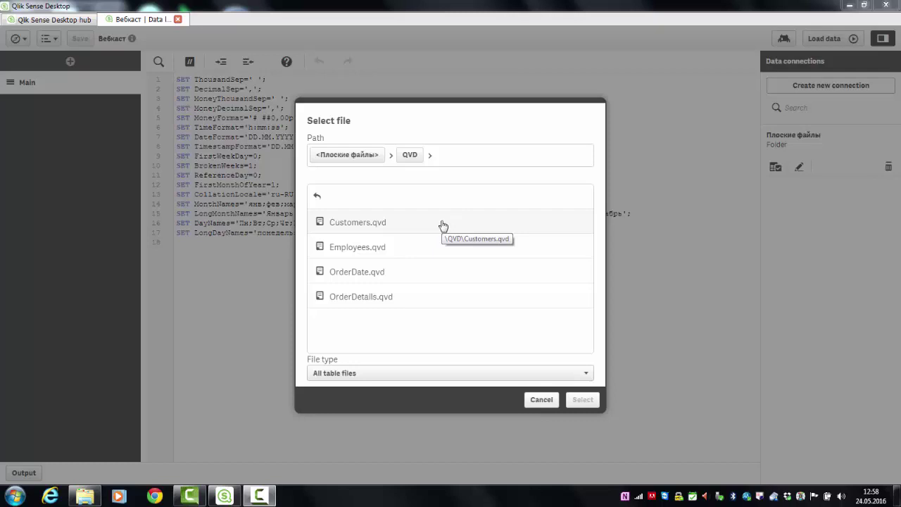
click(442, 224)
click(591, 401)
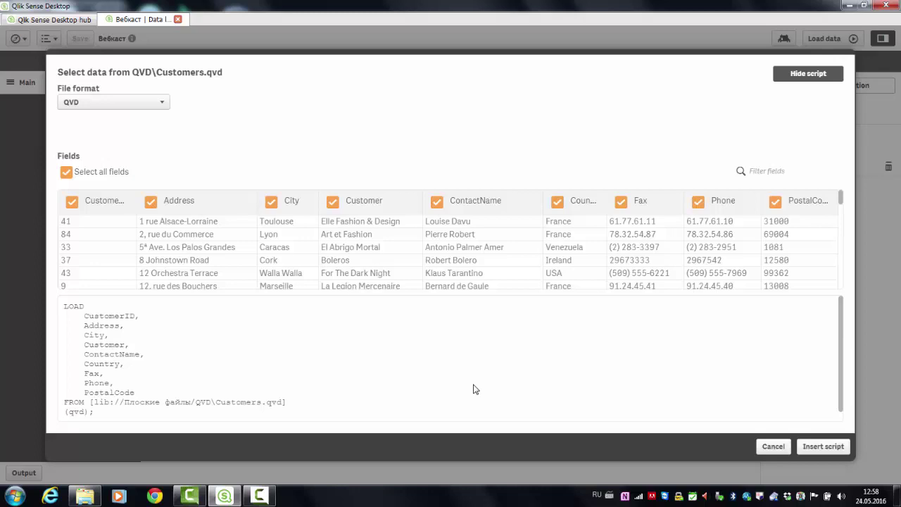
Rename the Address field to Адрес and insert the Customers load script with all fields selected.
click(184, 201)
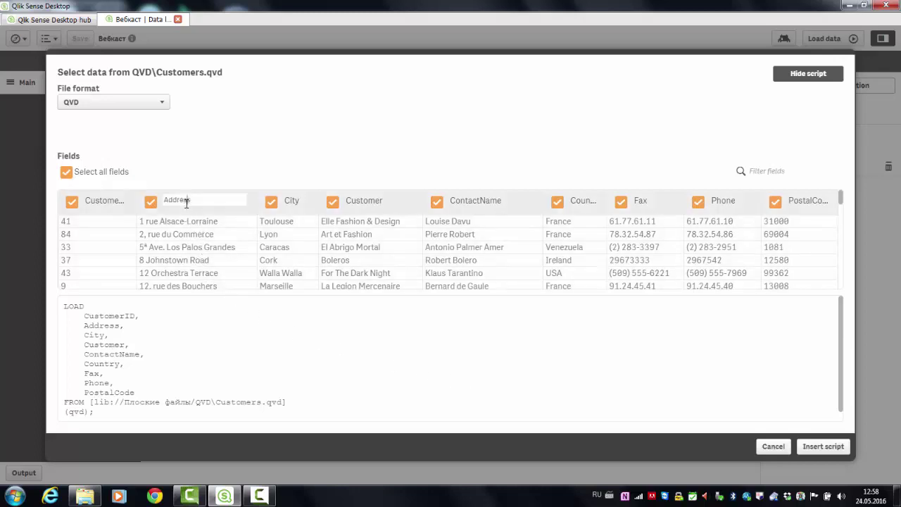
drag(195, 200, 164, 200)
text(Адрес)
click(271, 202)
click(332, 202)
click(271, 202)
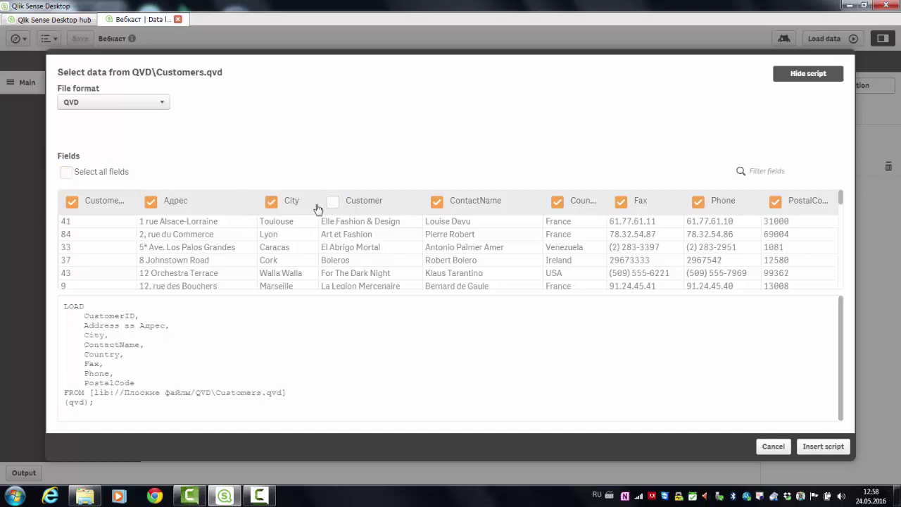
click(332, 202)
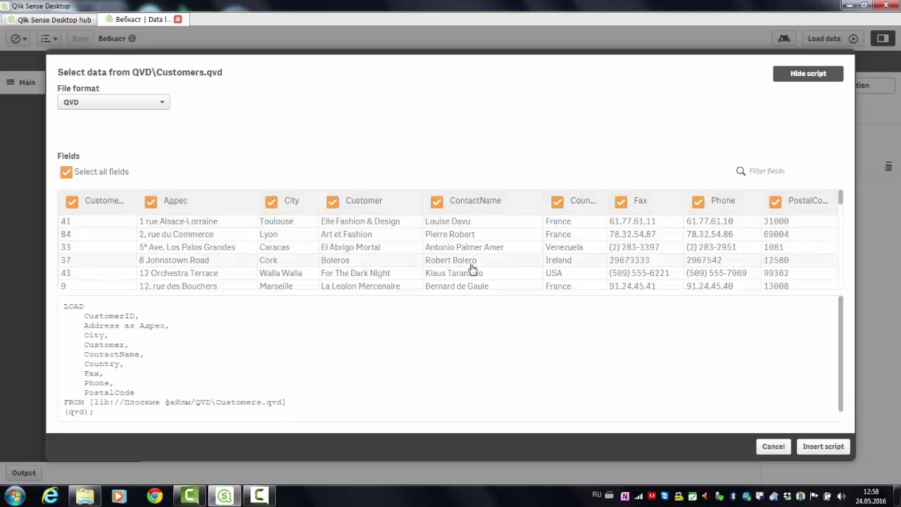
click(822, 446)
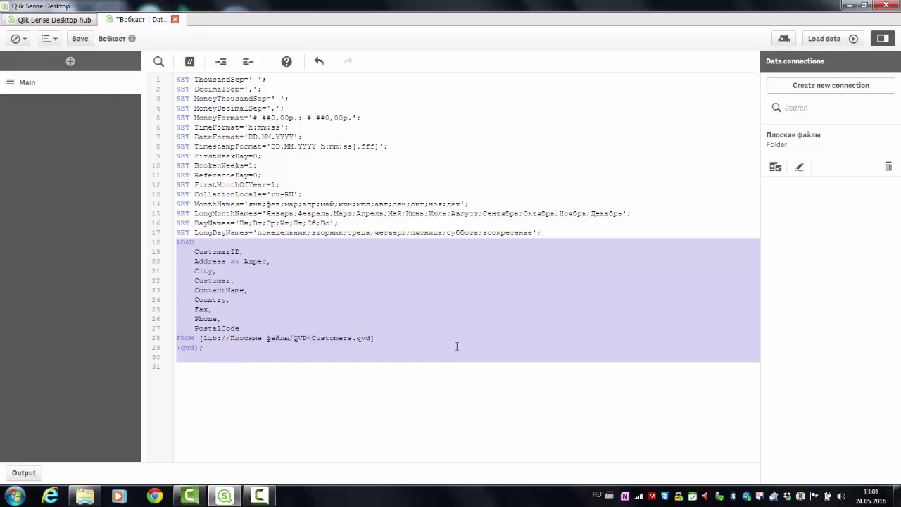
Insert the load script for all fields of Employees.qvd from the QVD folder below the Customers block.
click(412, 378)
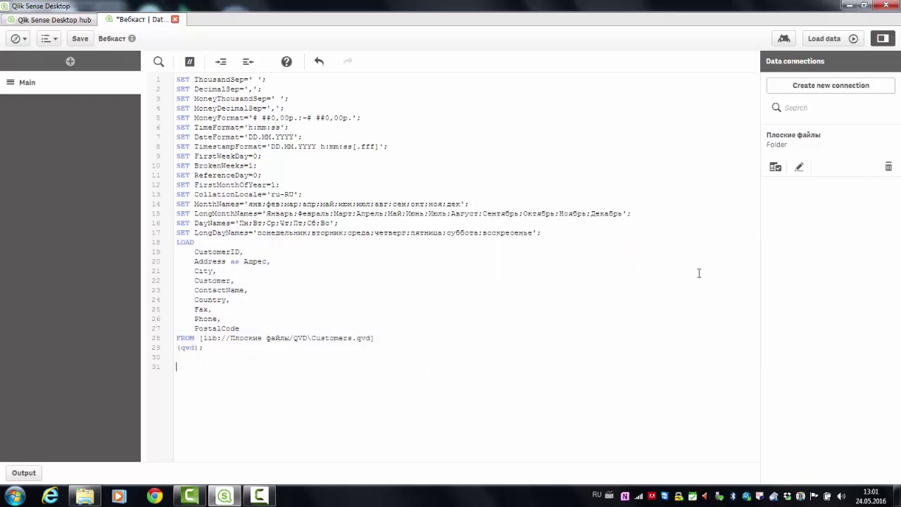
click(775, 167)
click(437, 223)
click(404, 245)
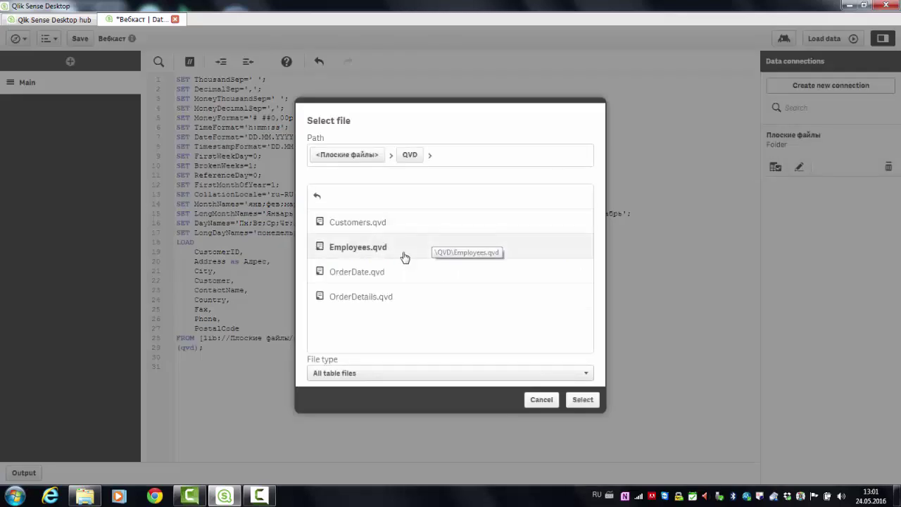
click(582, 400)
click(823, 446)
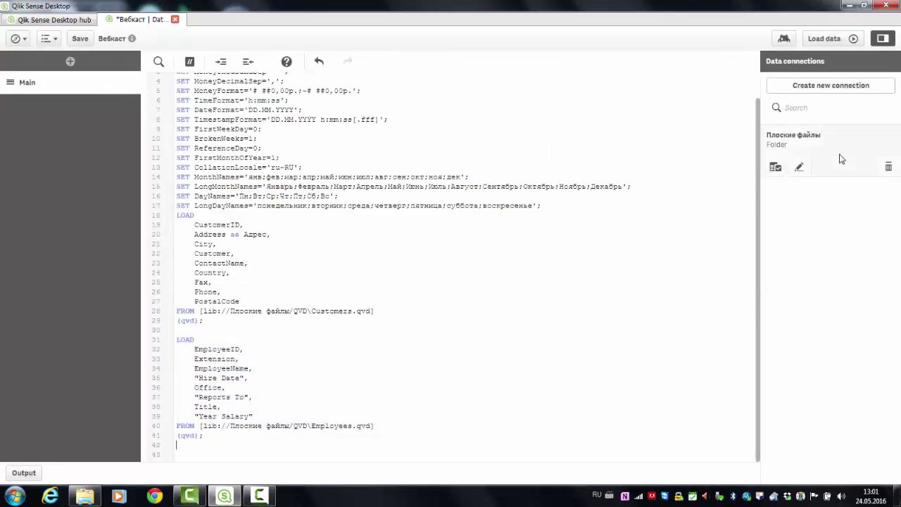
Insert the load script for all fields of OrderDetails.qvd from the QVD folder after the Employees block.
click(775, 167)
click(434, 229)
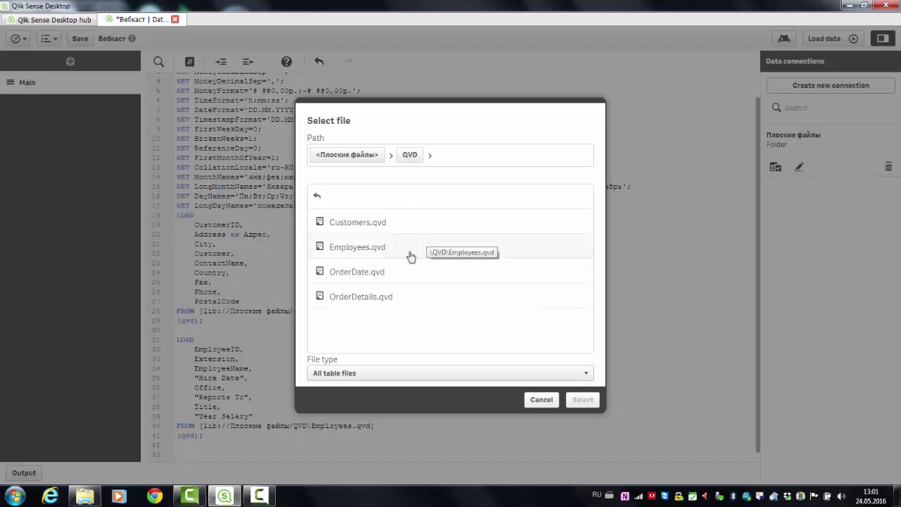
click(390, 299)
click(581, 399)
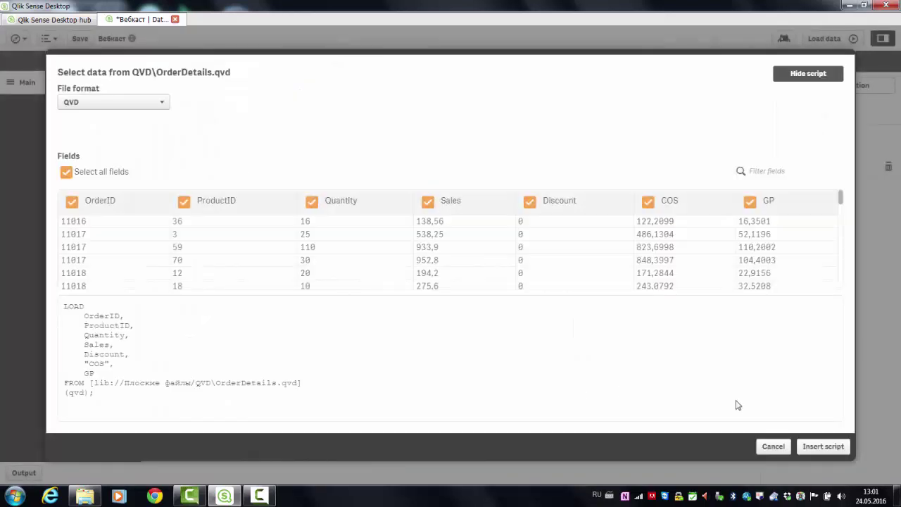
click(823, 446)
Insert the load script for Products.xls from the XLS folder after the OrderDetails block.
click(775, 167)
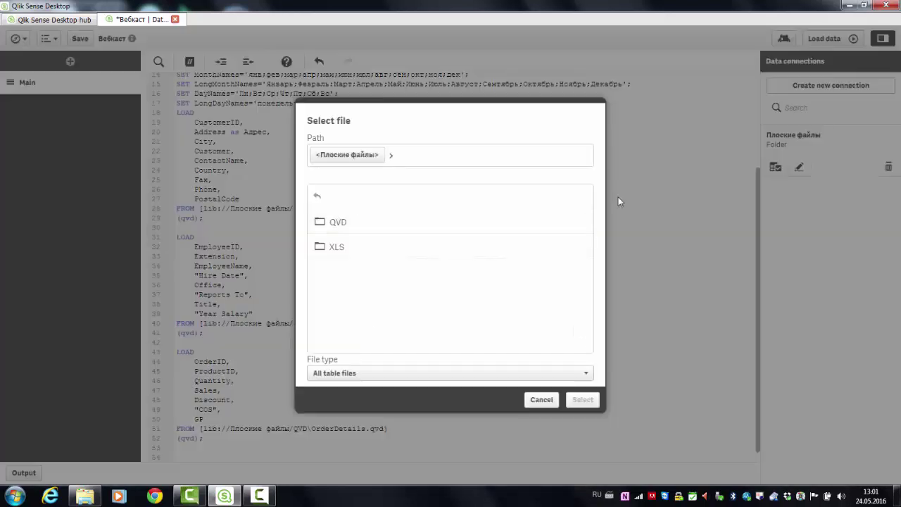
click(366, 246)
click(383, 224)
click(371, 252)
click(352, 272)
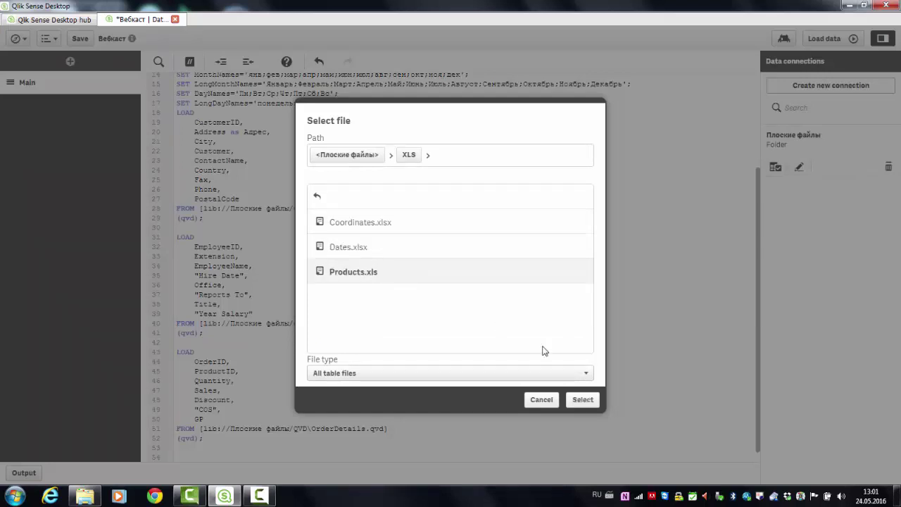
click(582, 399)
click(816, 446)
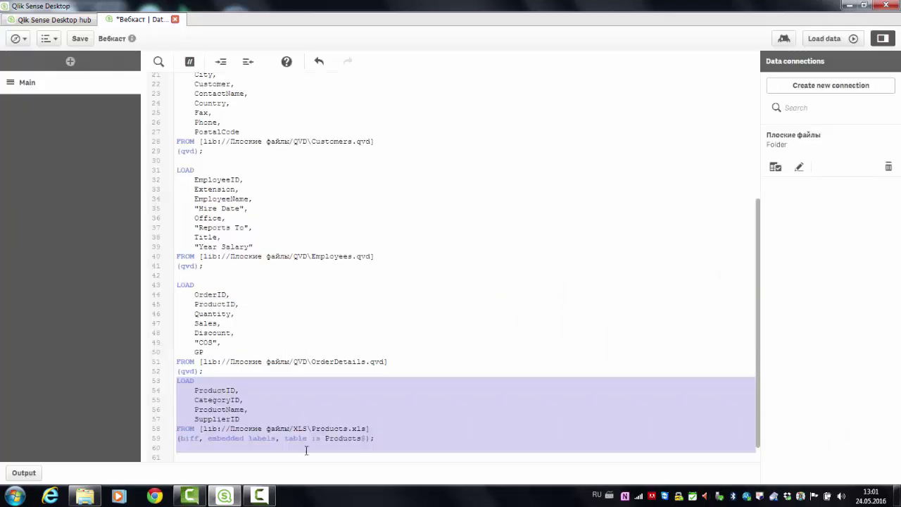
Insert the load script for the Coordinates table of Coordinates.xlsx, with the Координаты and Customer fields, after the Products block.
click(775, 166)
click(338, 244)
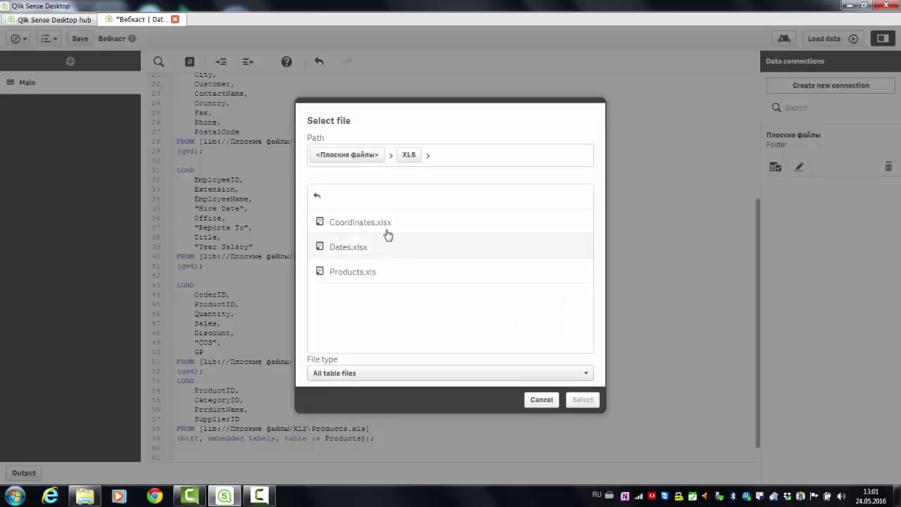
click(390, 224)
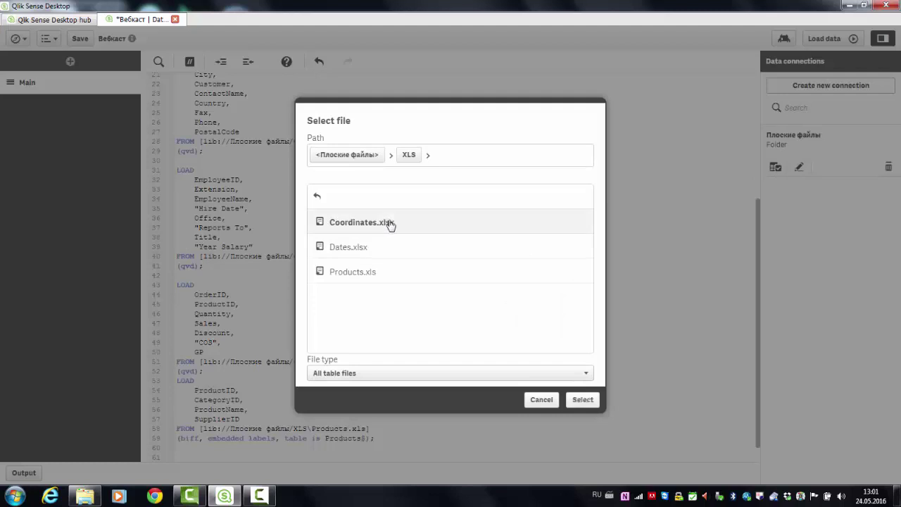
click(590, 404)
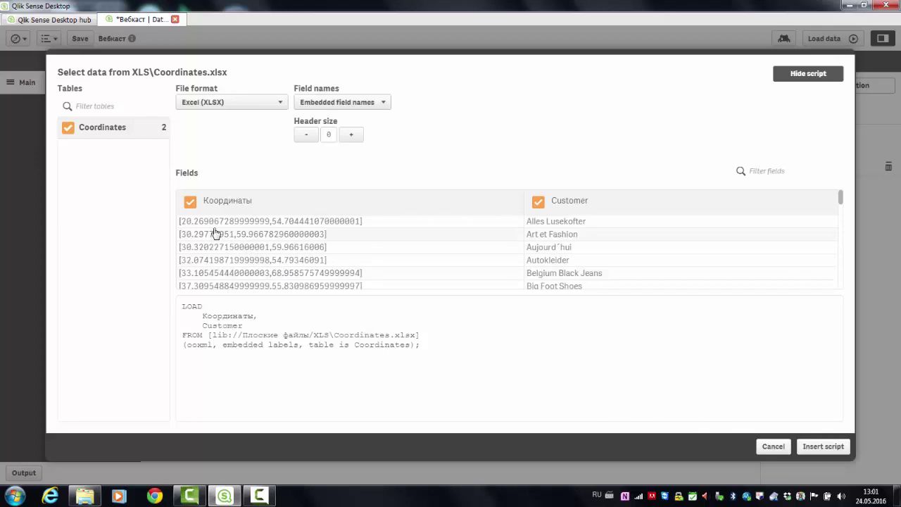
click(825, 447)
scroll(322, 370, down, 1)
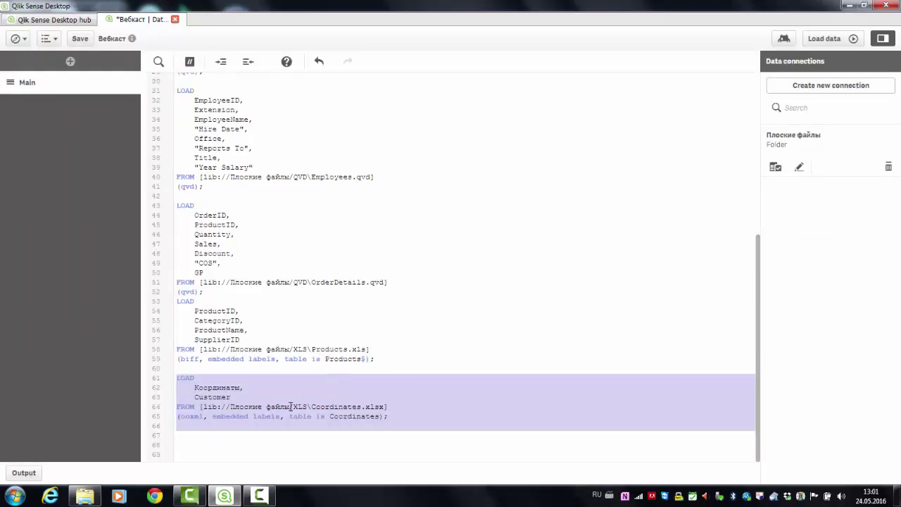
Add the statement "Tag fields Координаты with $geopoint;" below the Coordinates load block.
click(235, 437)
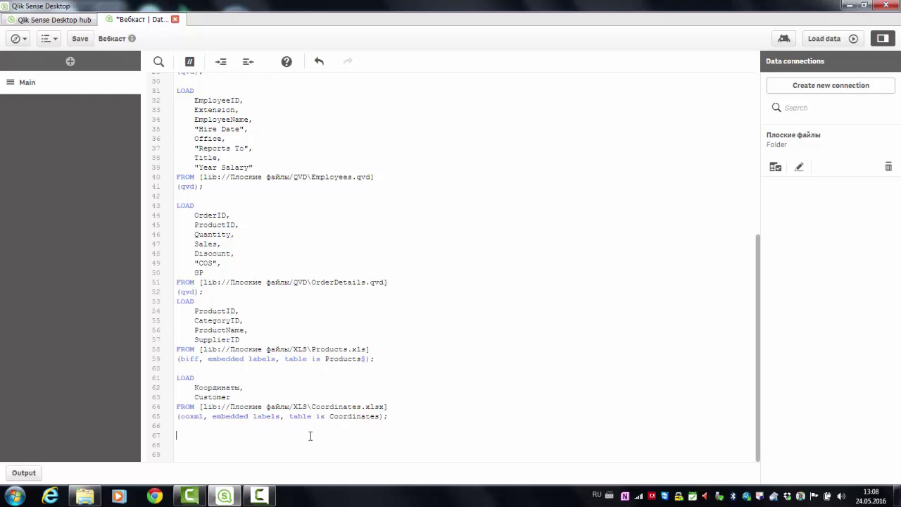
text(Tag fields)
double_click(231, 387)
key(ctrl+c)
click(235, 435)
key(ctrl+v)
text(with)
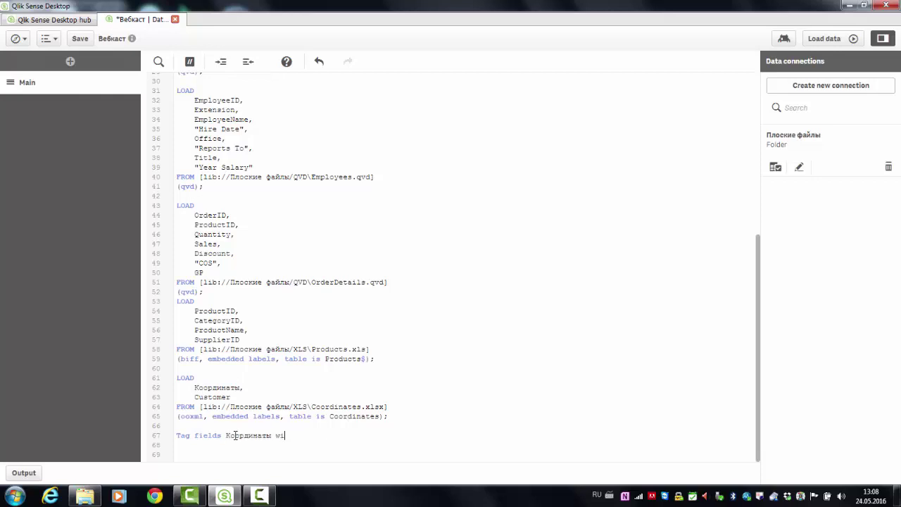
text( $geopoint;)
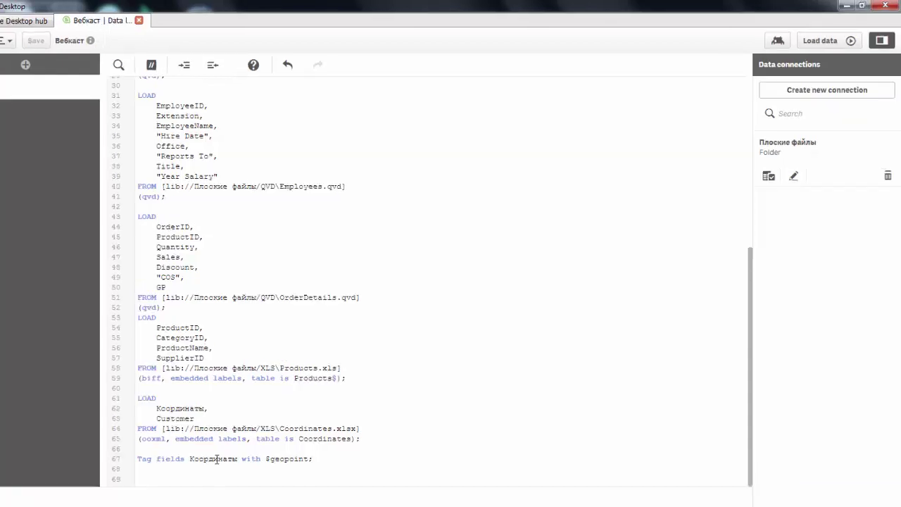
Create an ODBC data connection that uses the user DSN SECR.
click(706, 236)
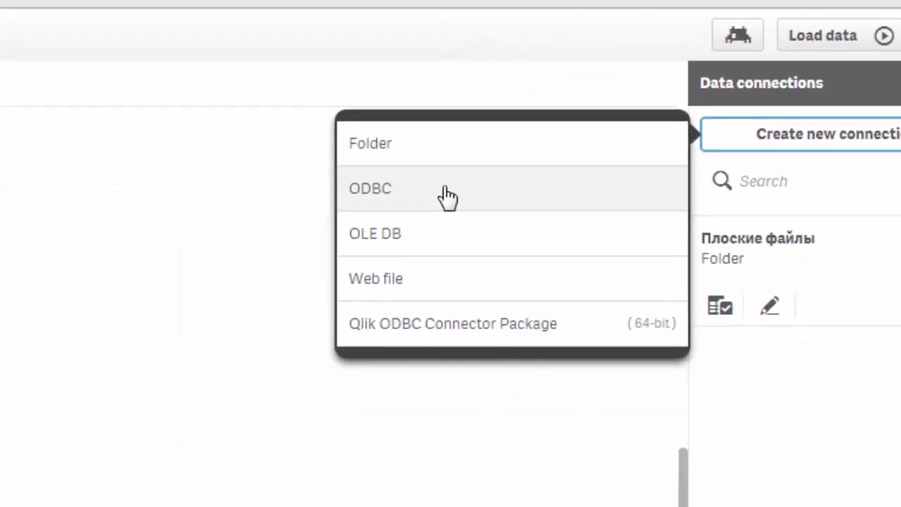
click(234, 301)
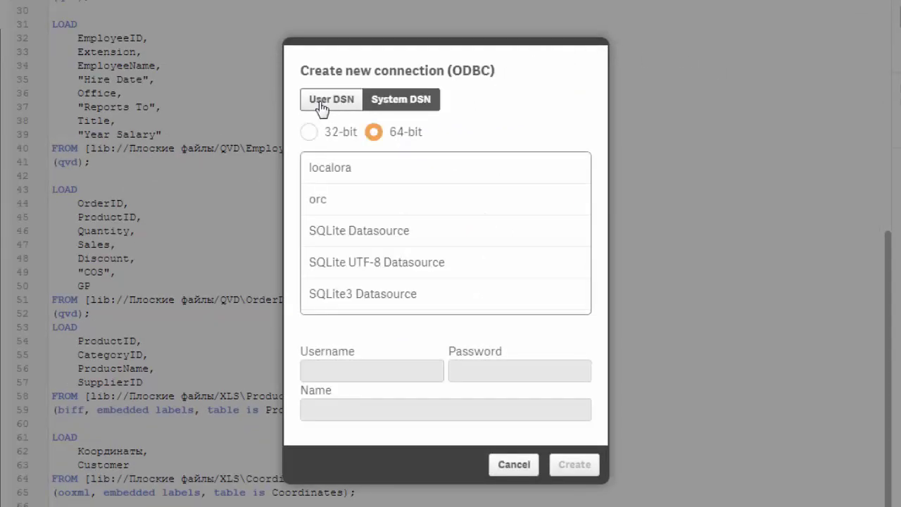
click(322, 105)
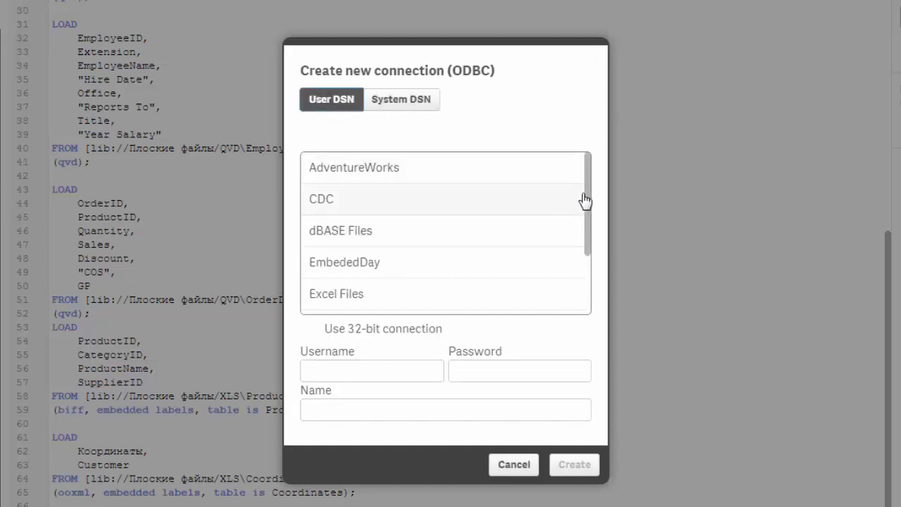
drag(585, 195, 580, 258)
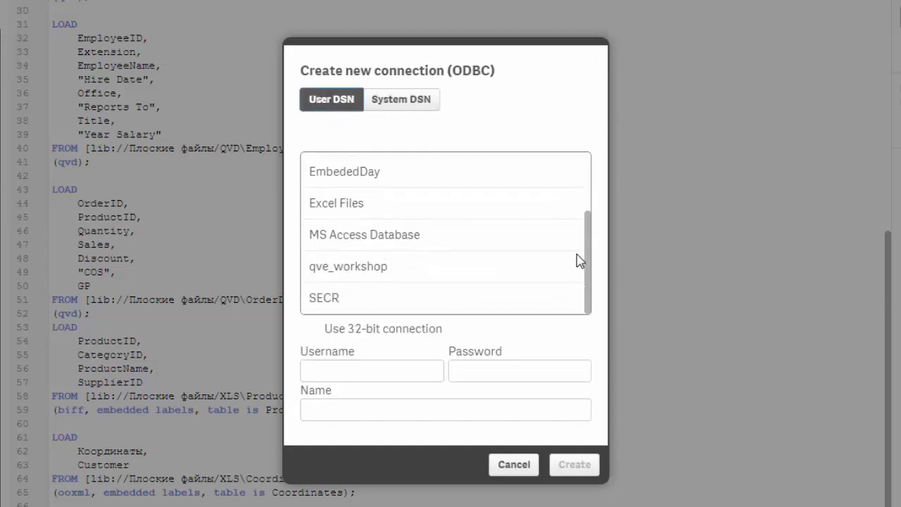
click(465, 300)
click(571, 465)
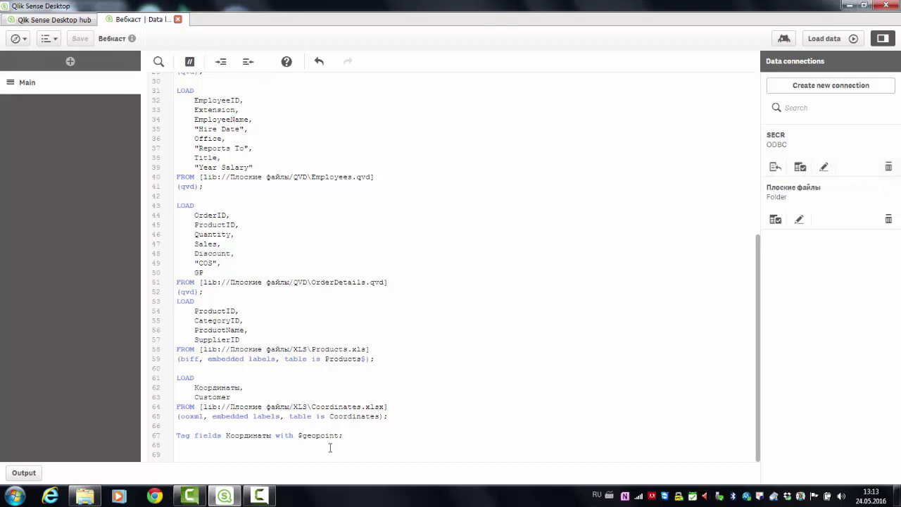
Insert the load script for all fields of the Products$ table from the SECR database, owner dbo, below the Tag fields statement.
click(800, 168)
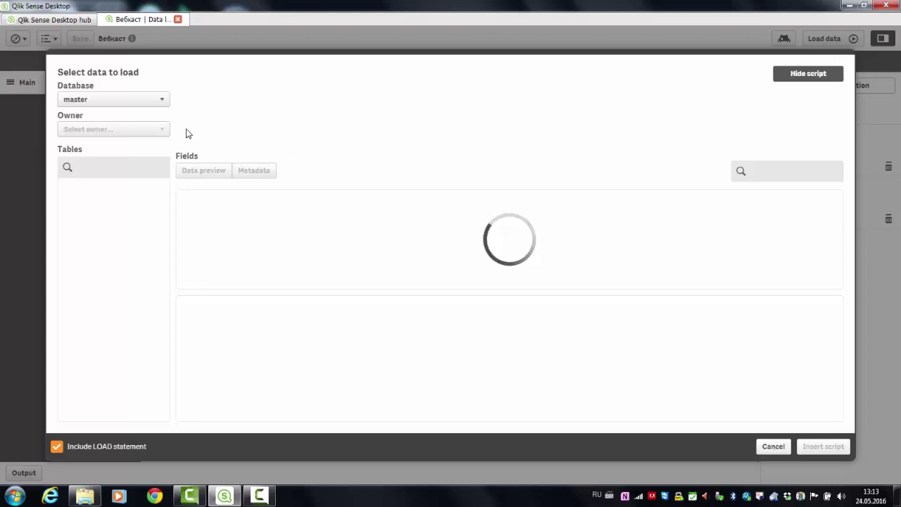
click(163, 102)
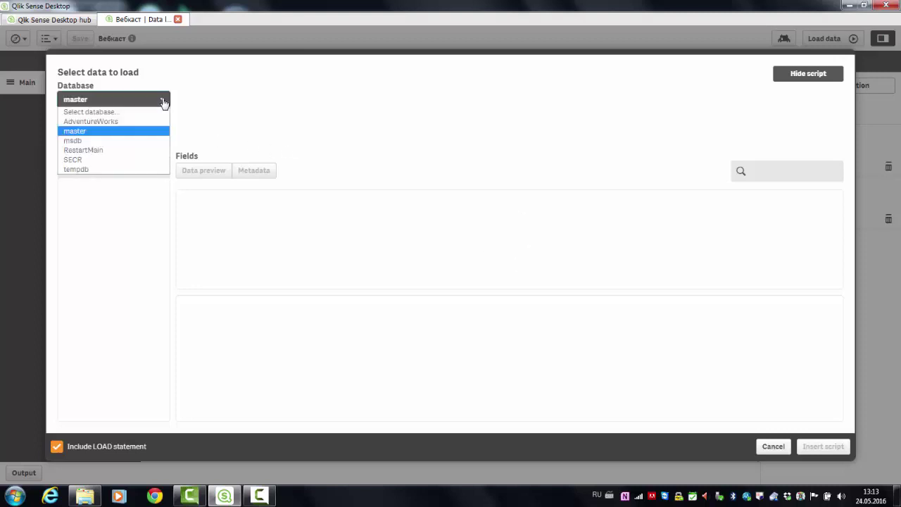
click(107, 160)
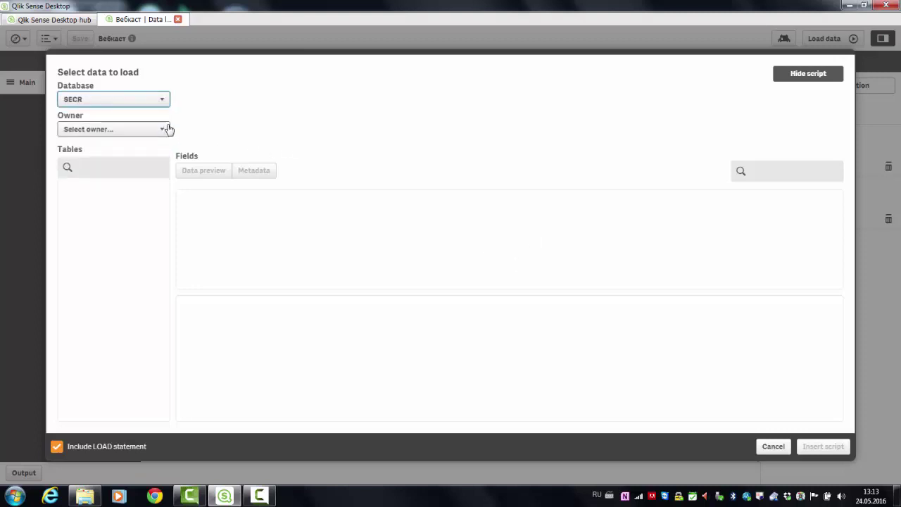
click(165, 128)
click(112, 151)
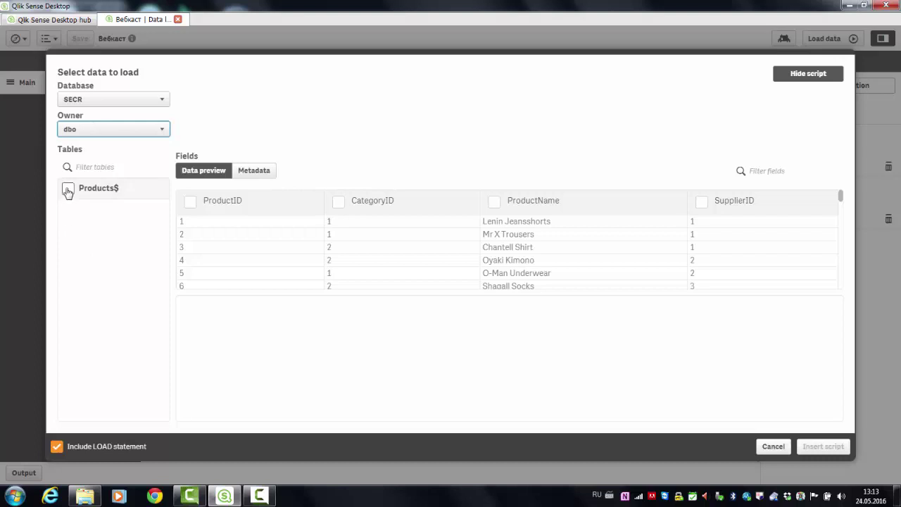
click(68, 189)
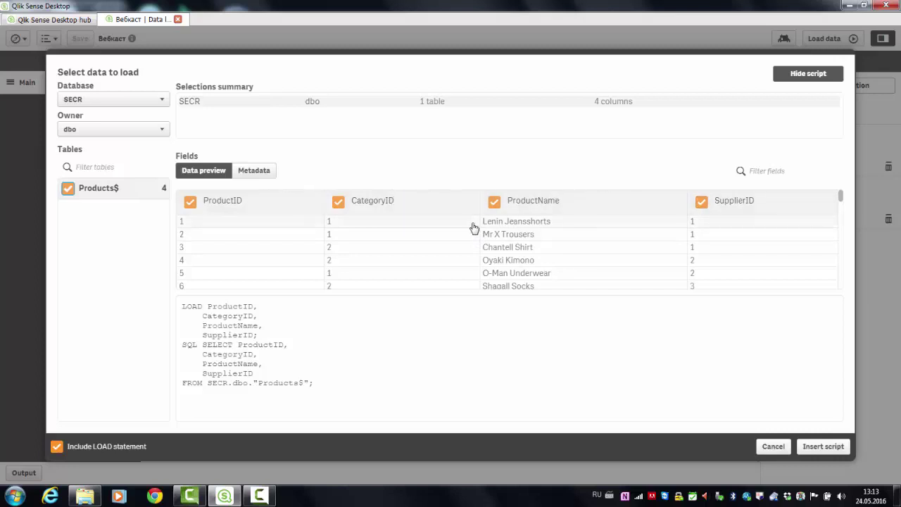
click(821, 445)
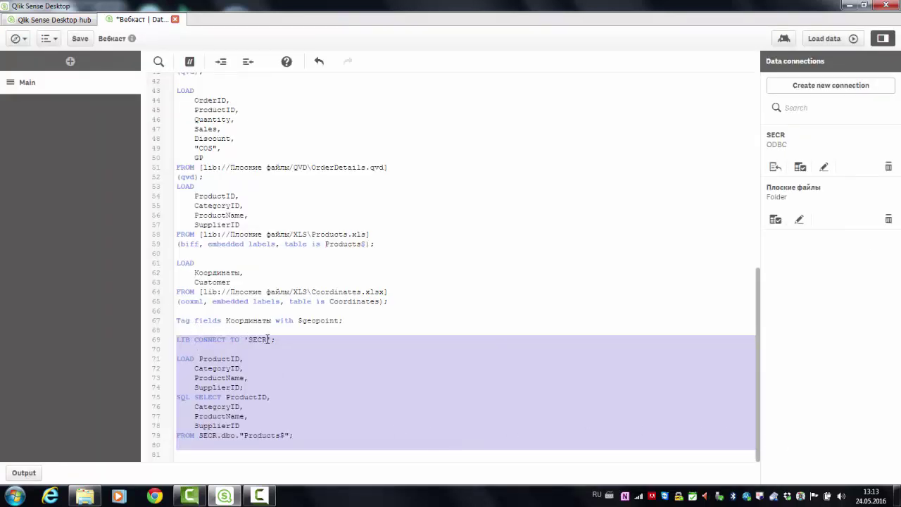
click(279, 339)
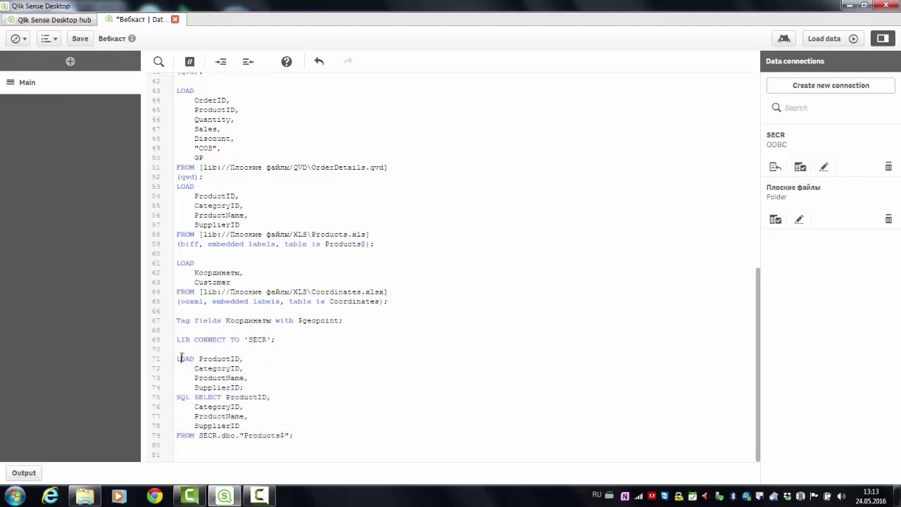
drag(176, 359, 310, 433)
click(310, 433)
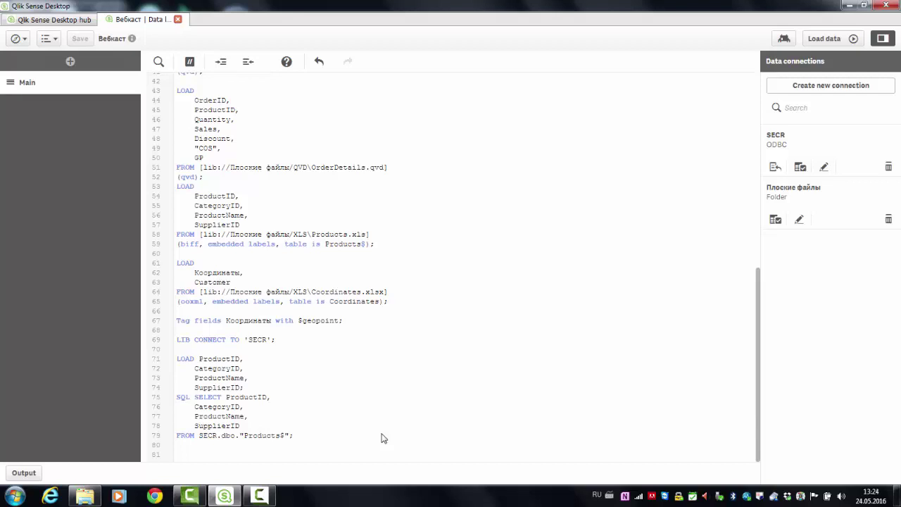
In the data manager, add all fields of OrderDate.qvd from the QVD folder of the Плоские файлы connection and prepare the data.
click(17, 38)
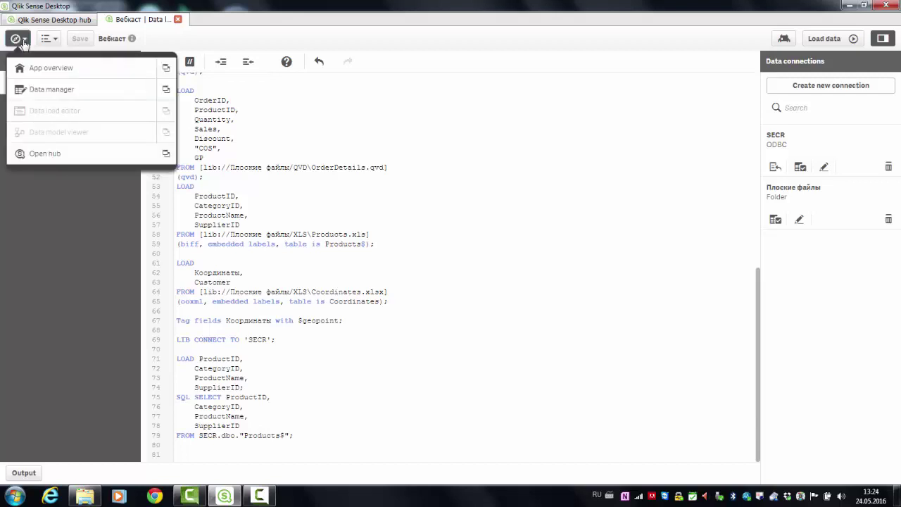
click(44, 91)
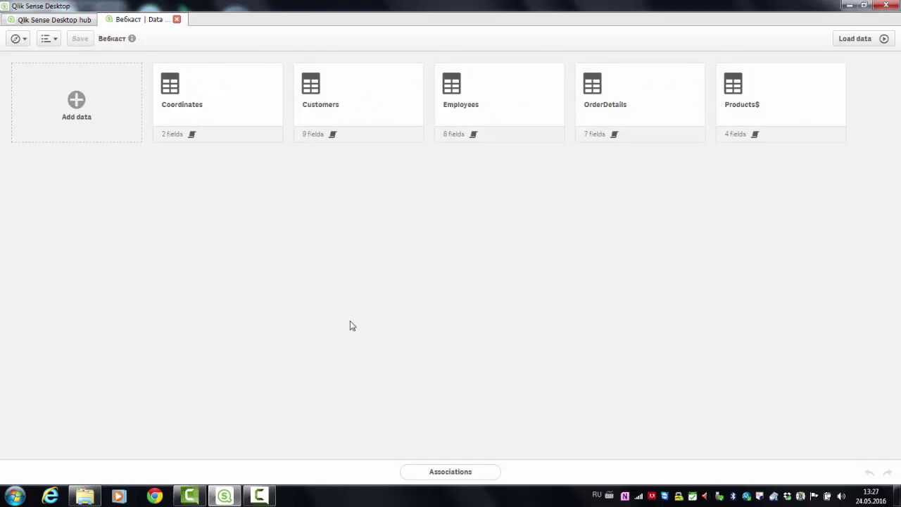
click(92, 116)
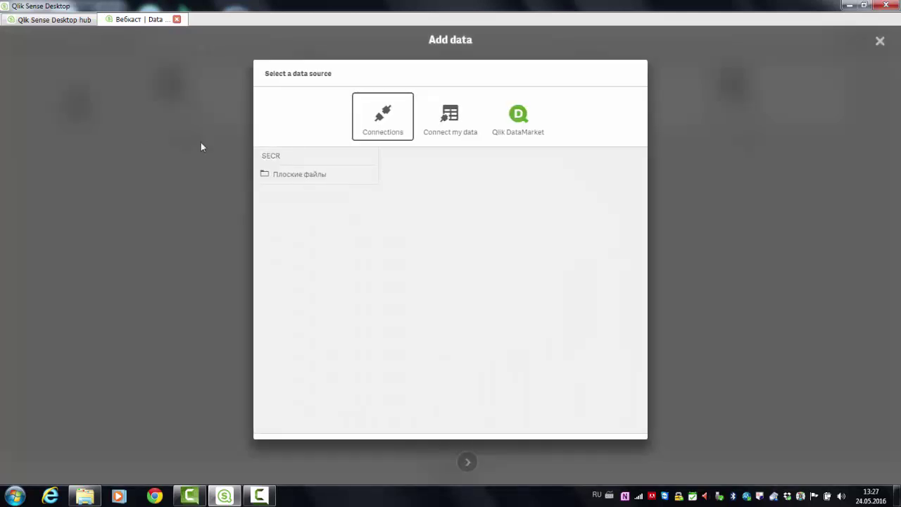
click(287, 177)
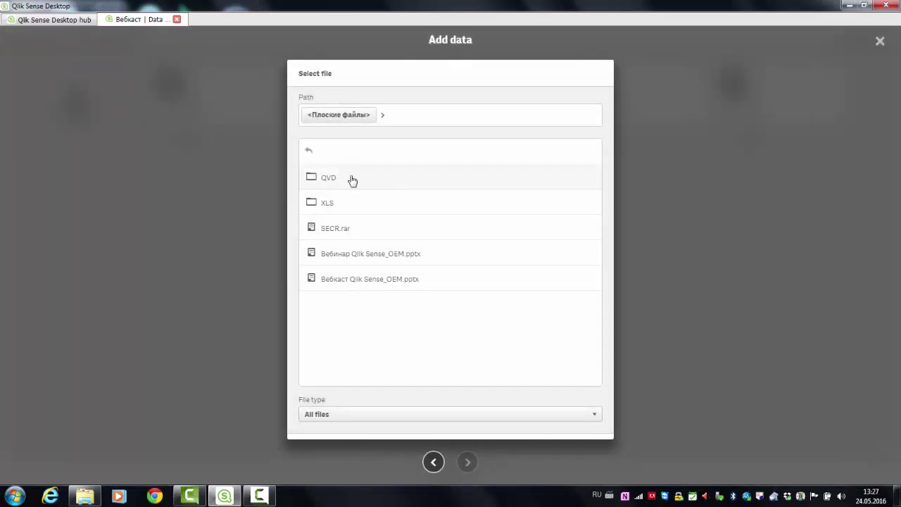
click(352, 180)
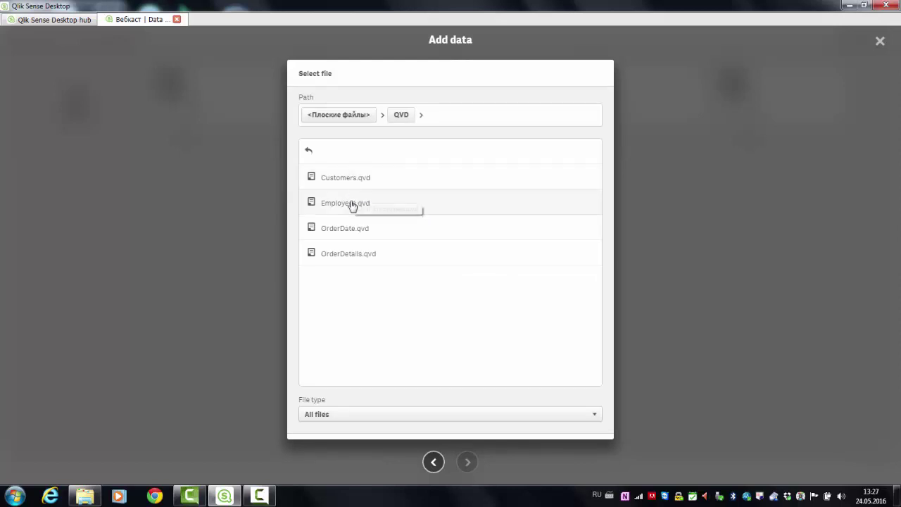
click(346, 229)
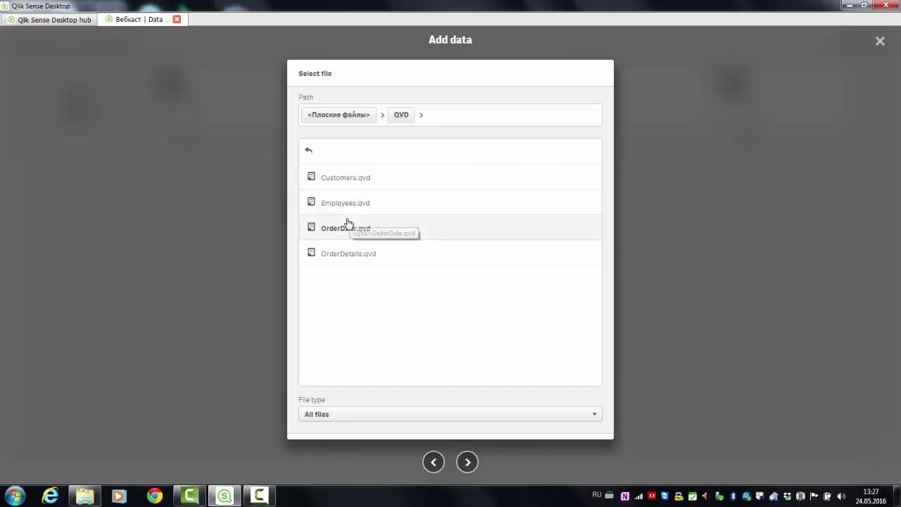
click(467, 463)
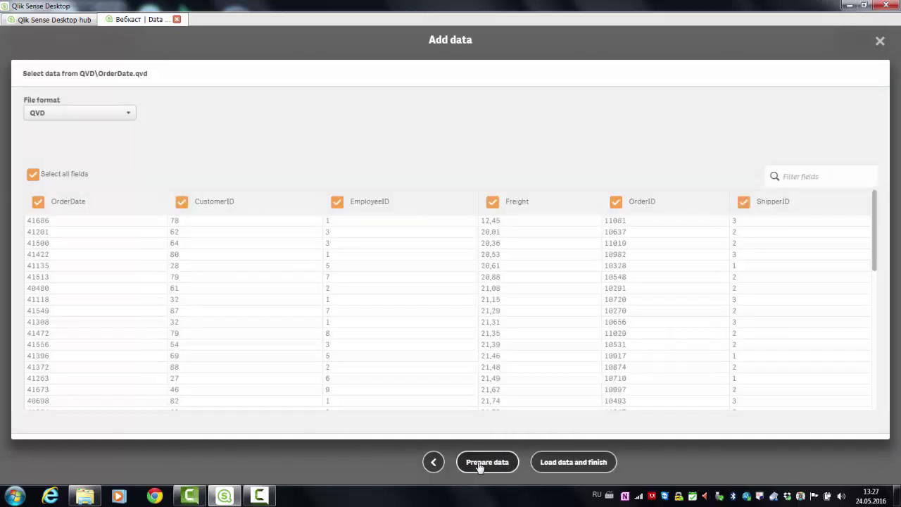
click(484, 462)
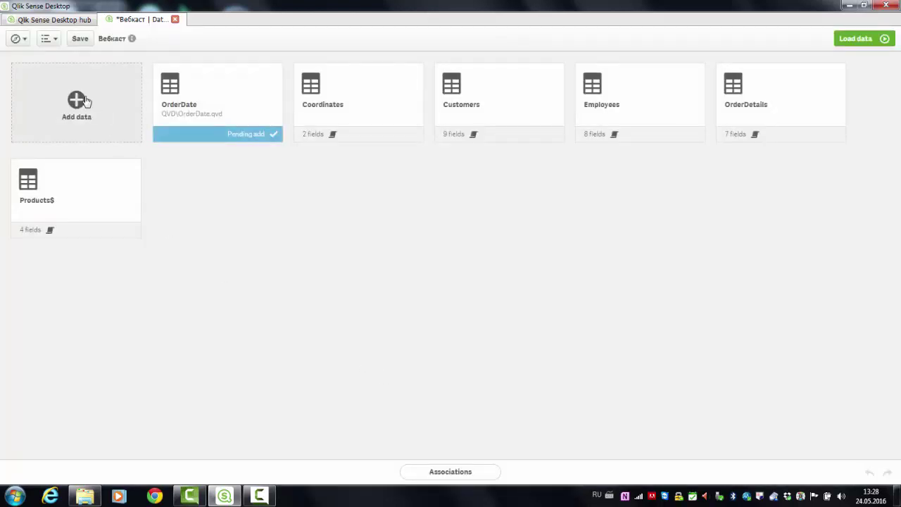
Add Sheet1 of Dates.xlsx from the XLS folder of the Плоские файлы connection with all fields and prepare the data.
click(84, 100)
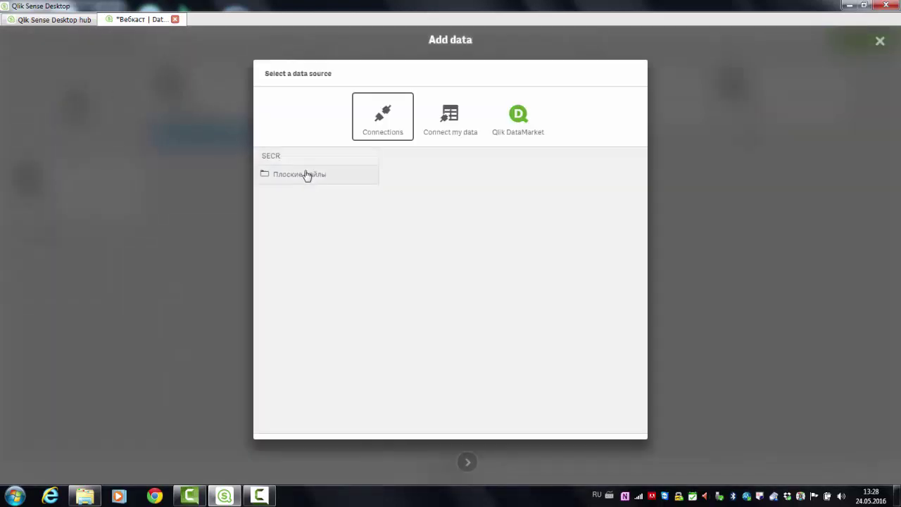
click(306, 175)
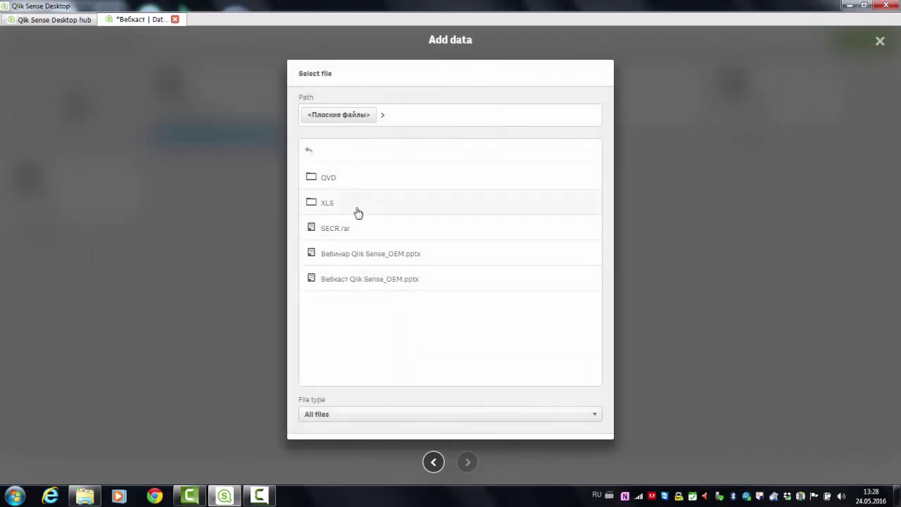
click(355, 210)
click(354, 205)
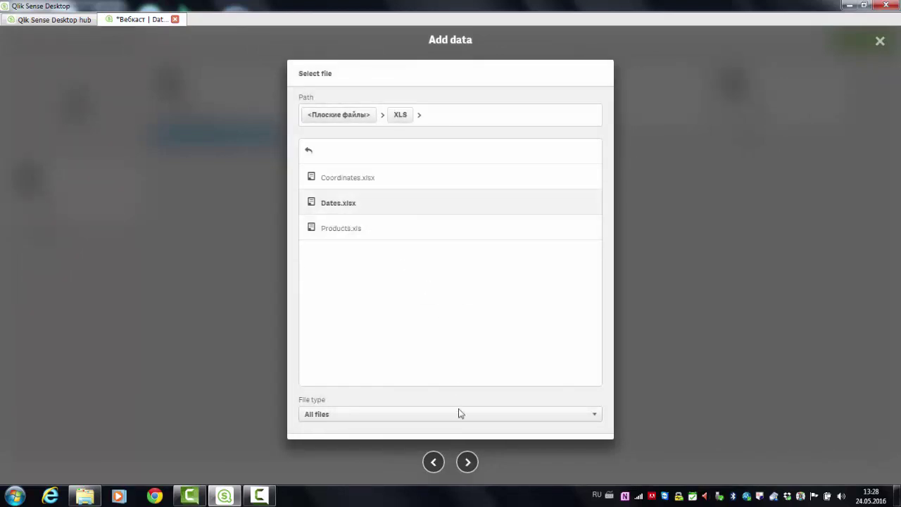
click(467, 462)
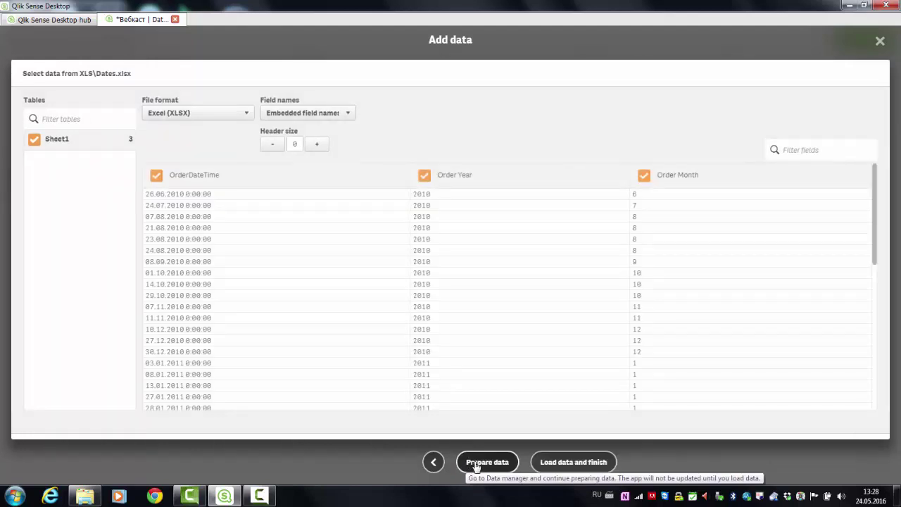
click(474, 463)
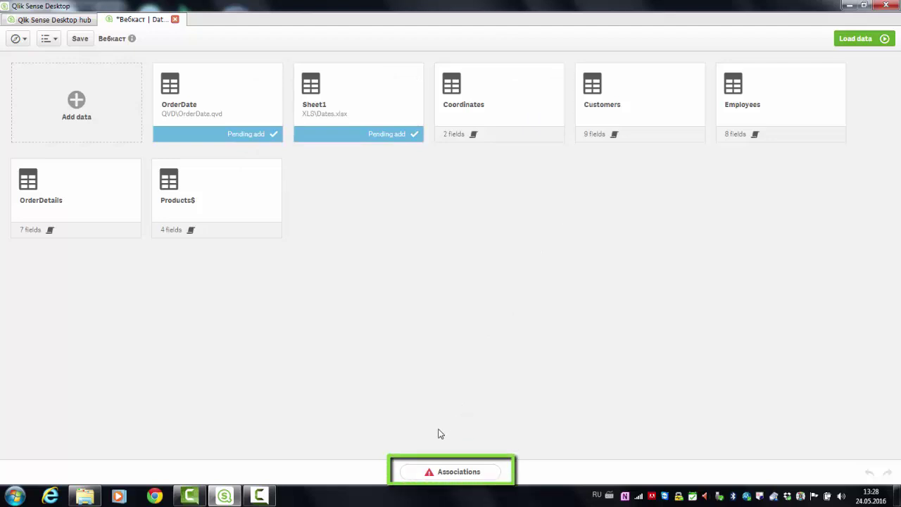
Associate Sheet1 with OrderDate through the recommended OrderDateTime–OrderDate pair, renaming both fields to OrderDate.
click(430, 475)
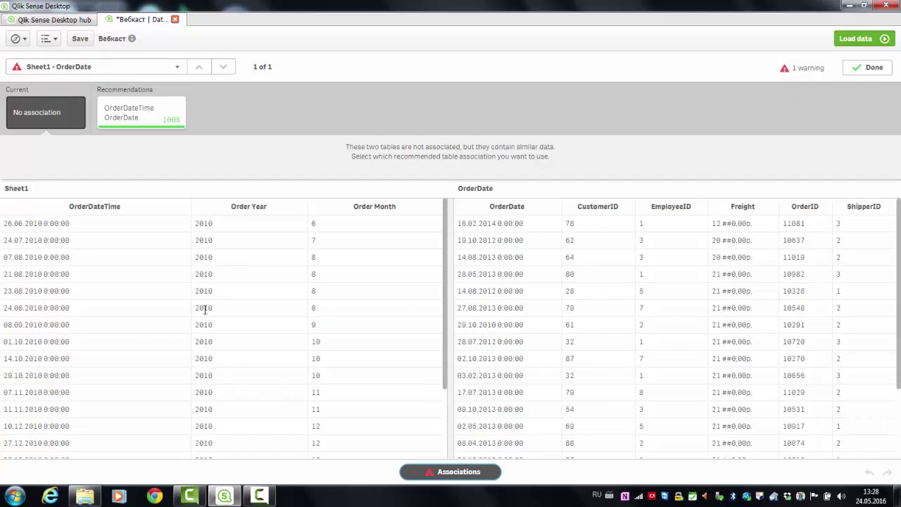
click(179, 70)
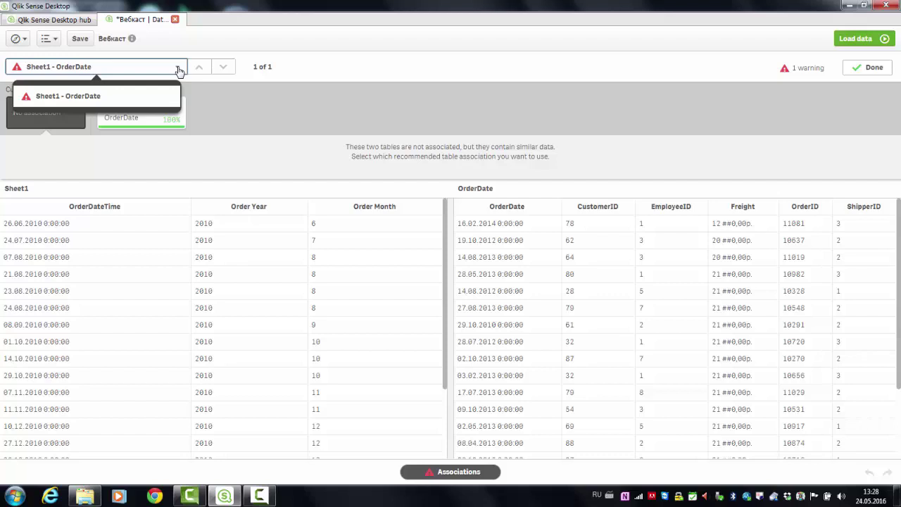
click(179, 69)
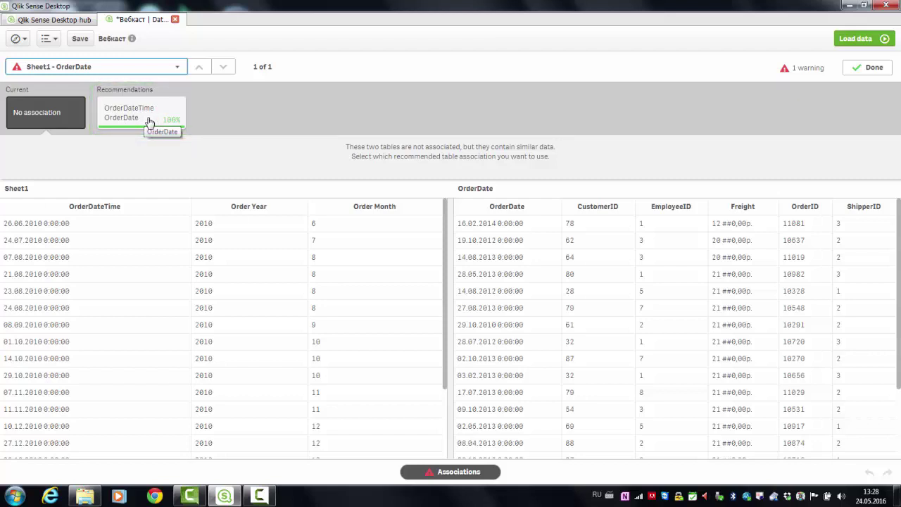
click(132, 123)
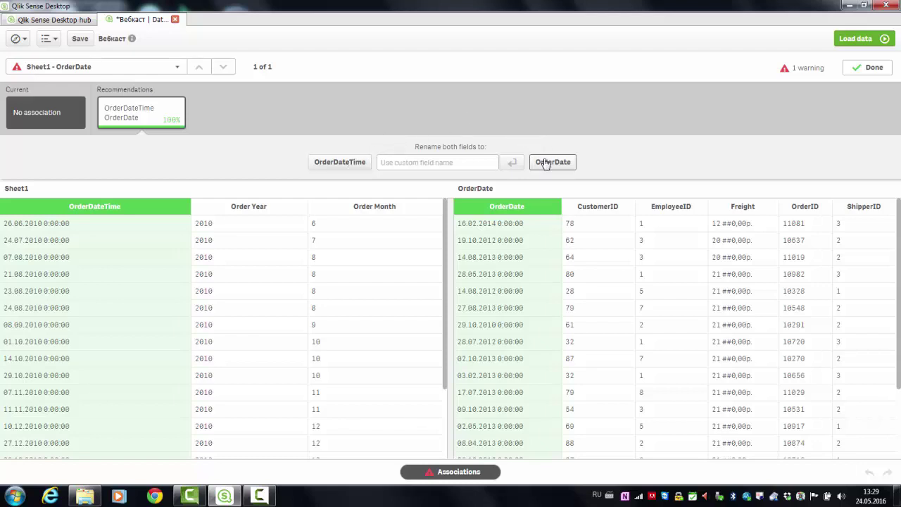
click(436, 161)
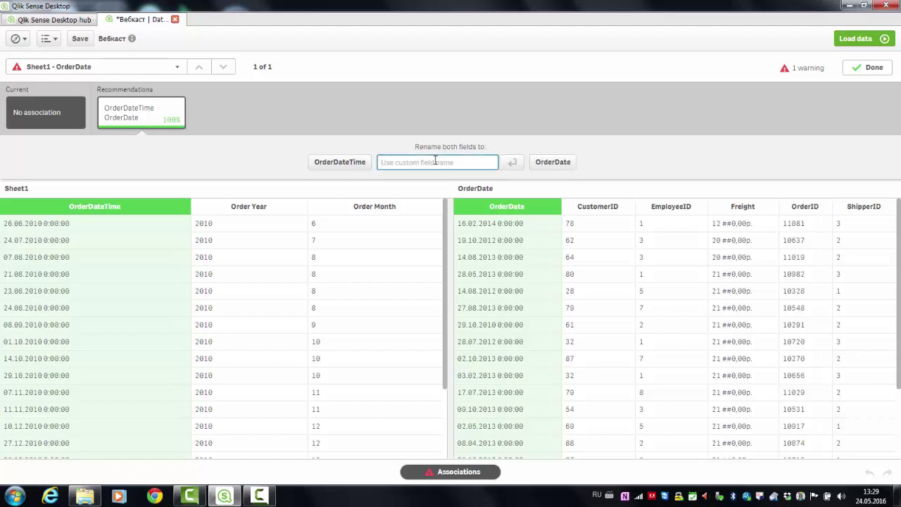
click(552, 162)
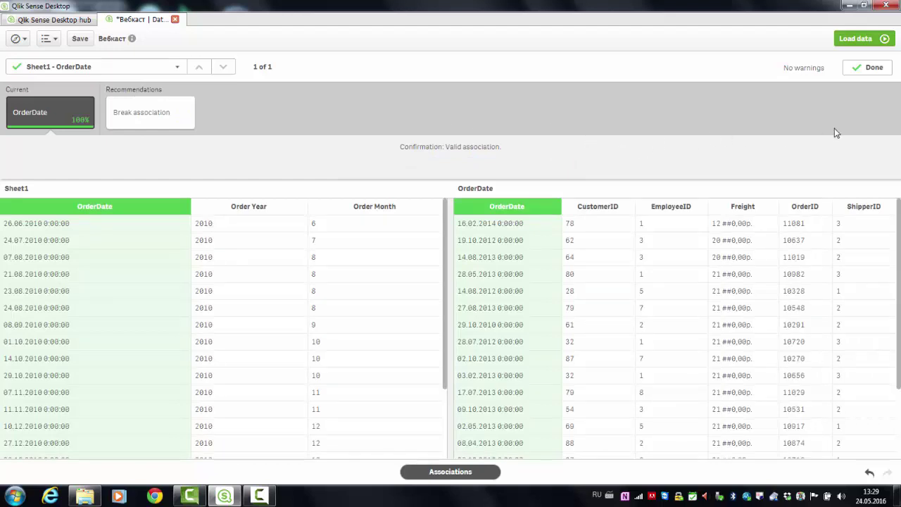
click(860, 67)
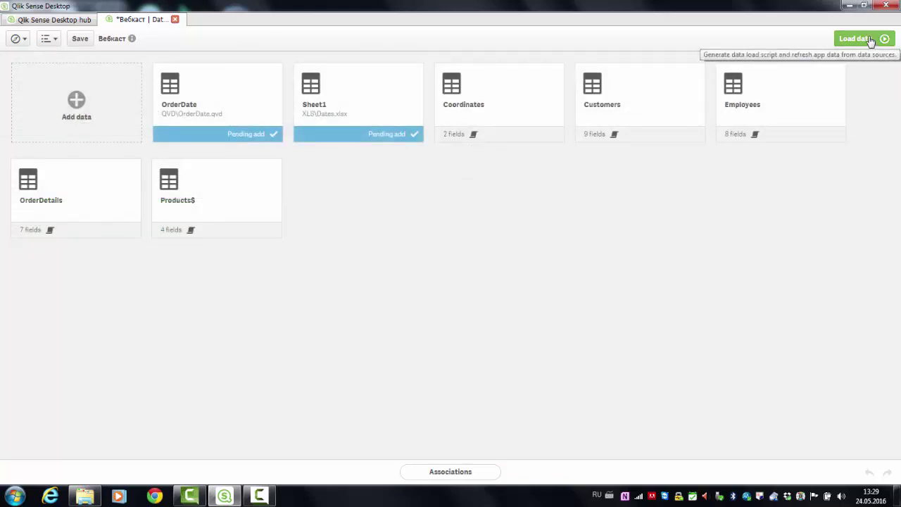
Load the data into the app and open its new sheet for editing.
click(871, 41)
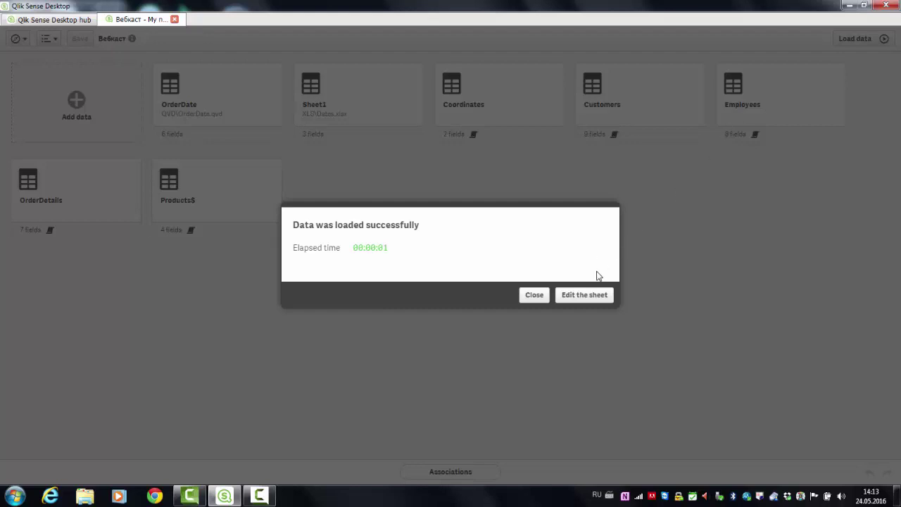
click(584, 295)
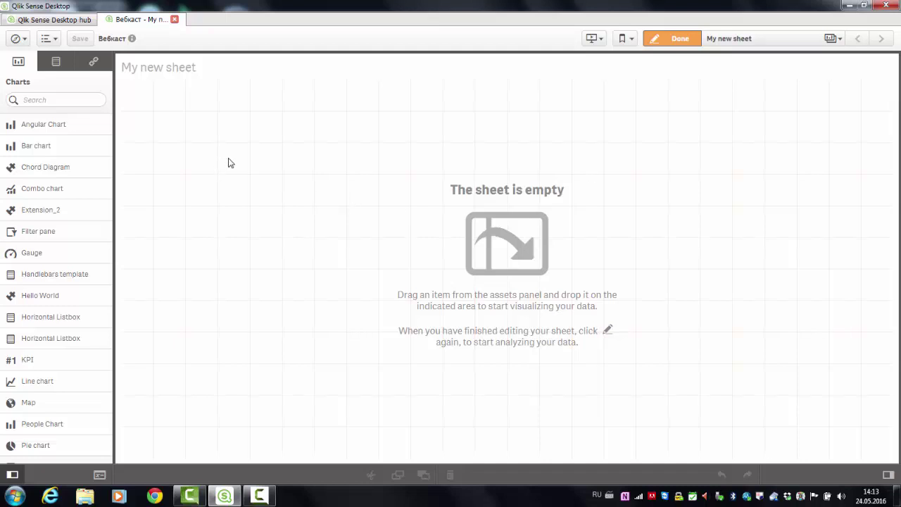
View the data model and preview the OrderDate table and the ProductID field of OrderDetails.
click(25, 40)
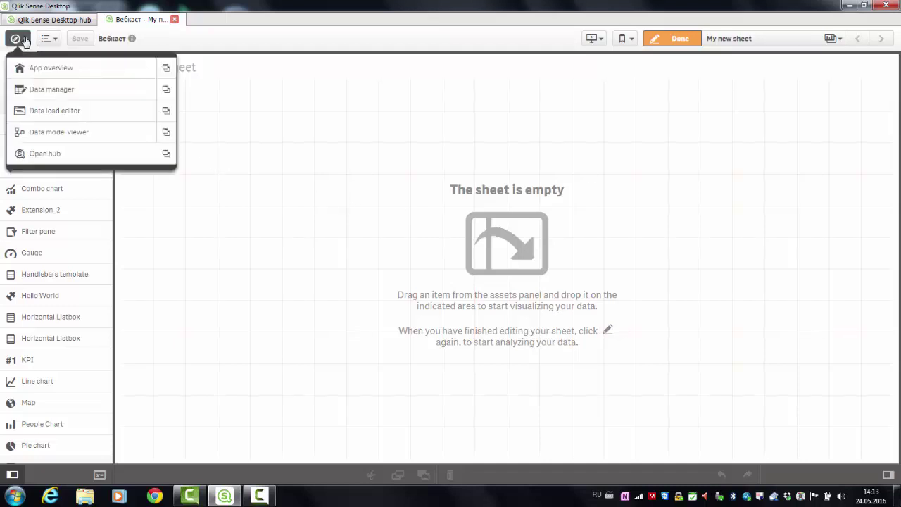
click(155, 135)
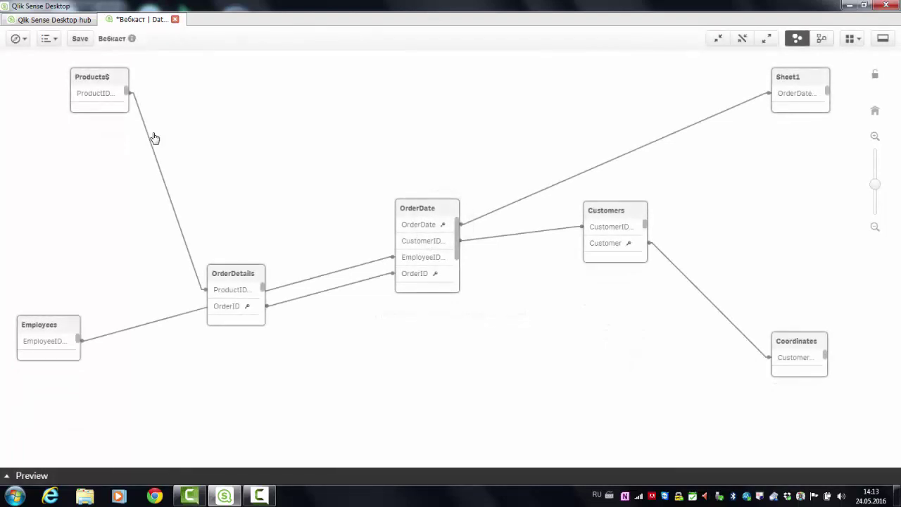
click(421, 209)
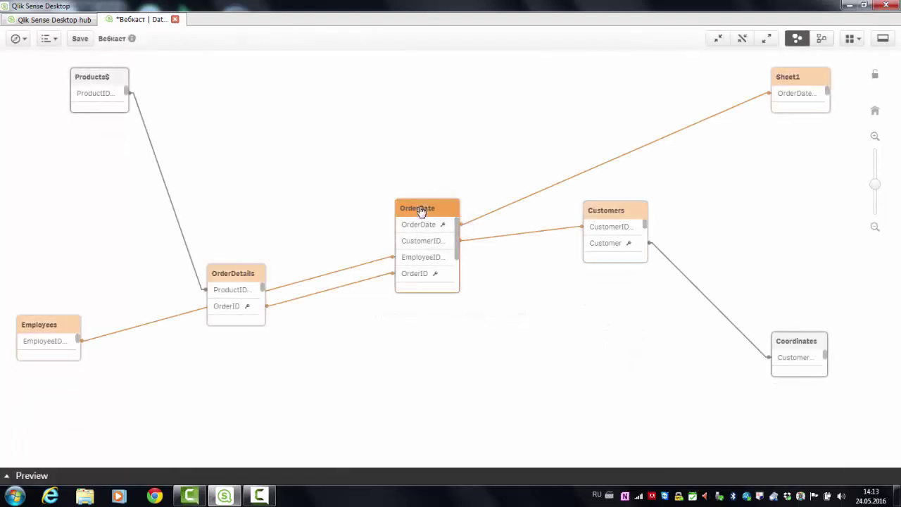
click(886, 44)
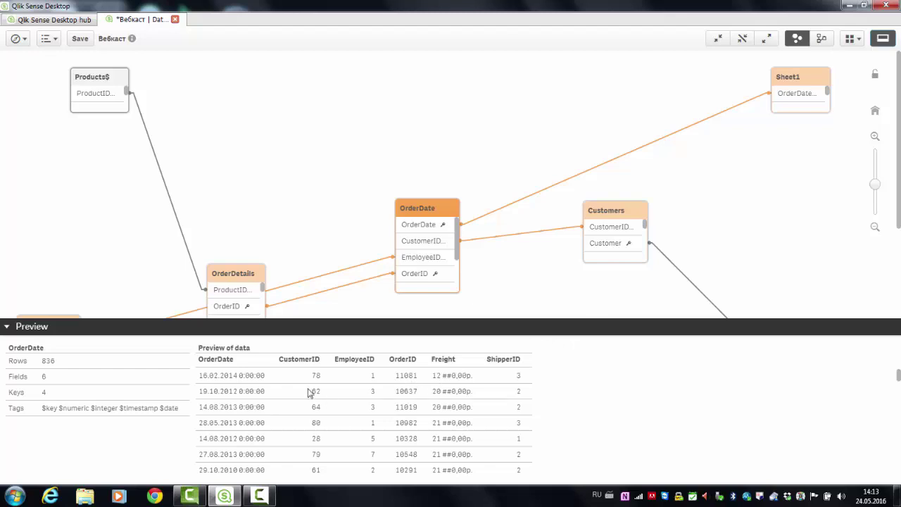
click(241, 296)
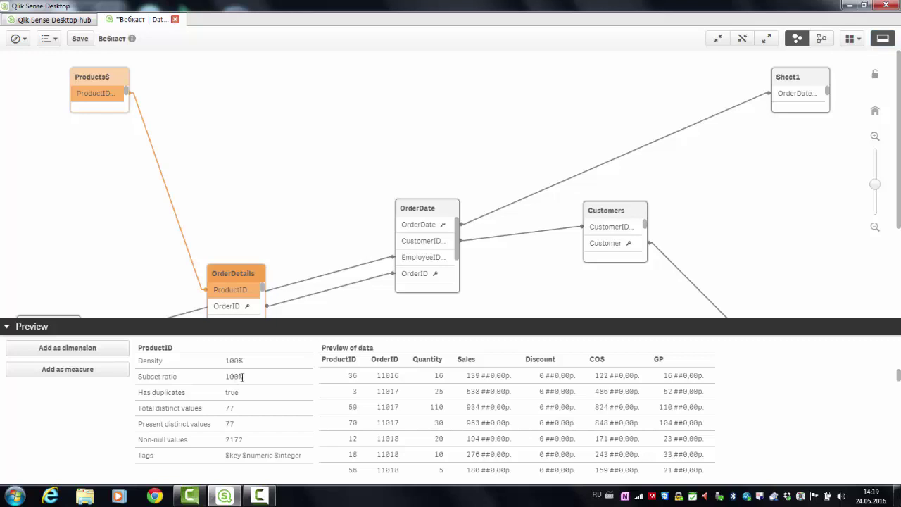
Save the app and open My new sheet for editing from the app overview.
click(81, 40)
click(18, 39)
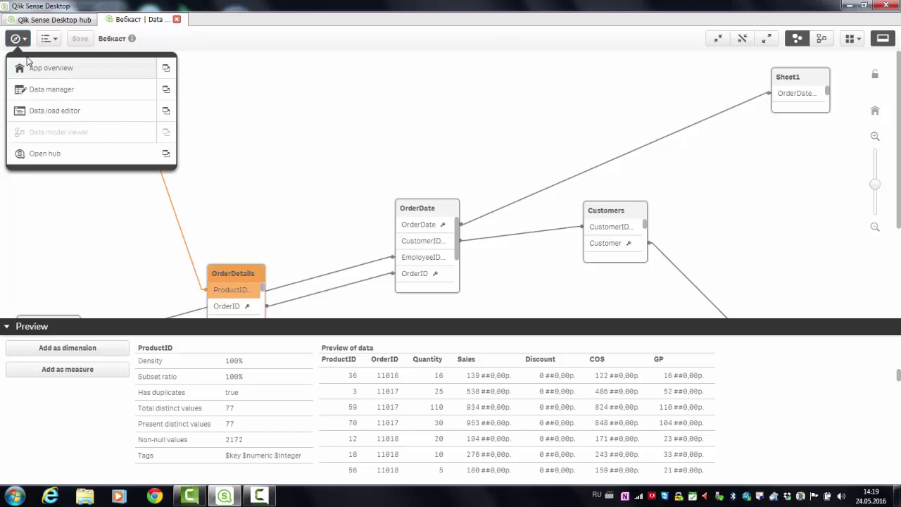
click(30, 83)
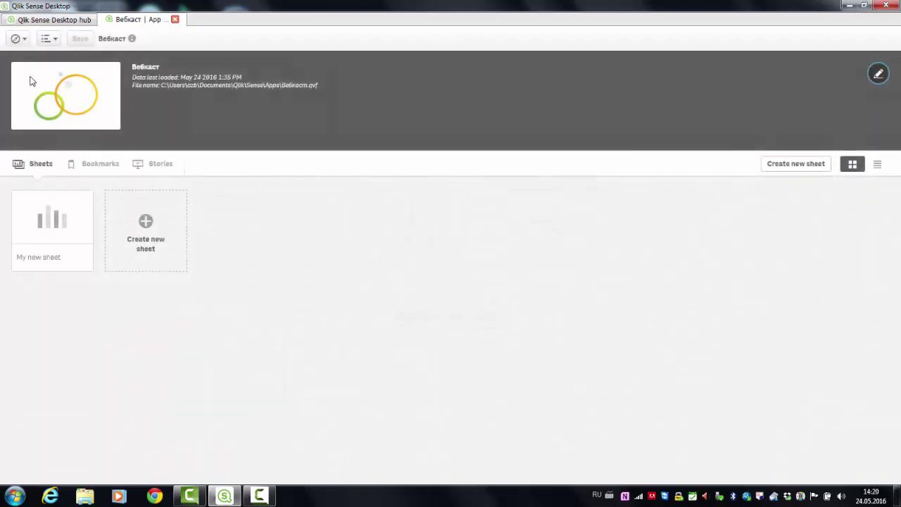
click(35, 216)
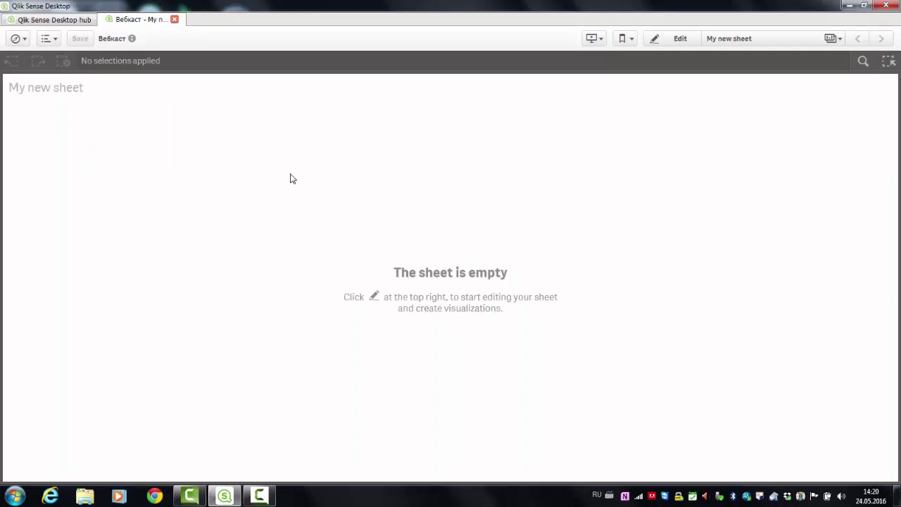
click(677, 40)
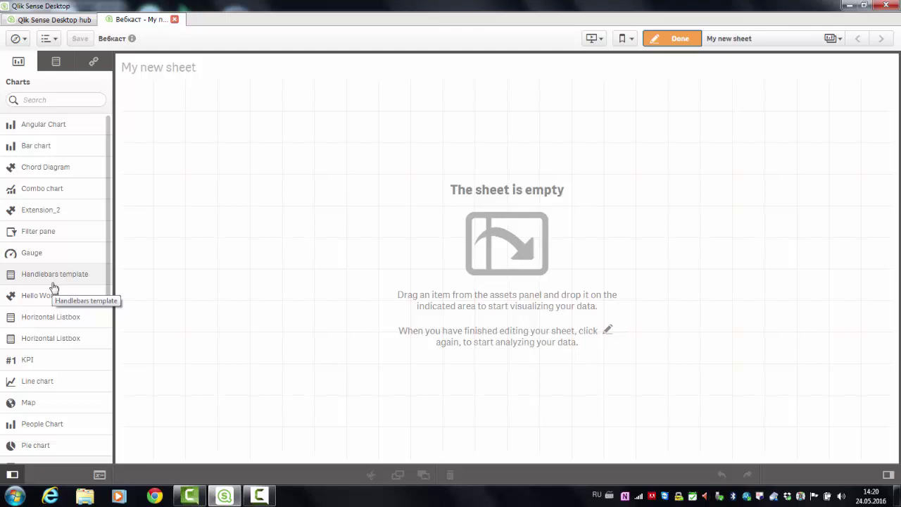
Look through the available fields, the table filter choices and the master items for the sheet.
click(56, 62)
click(94, 135)
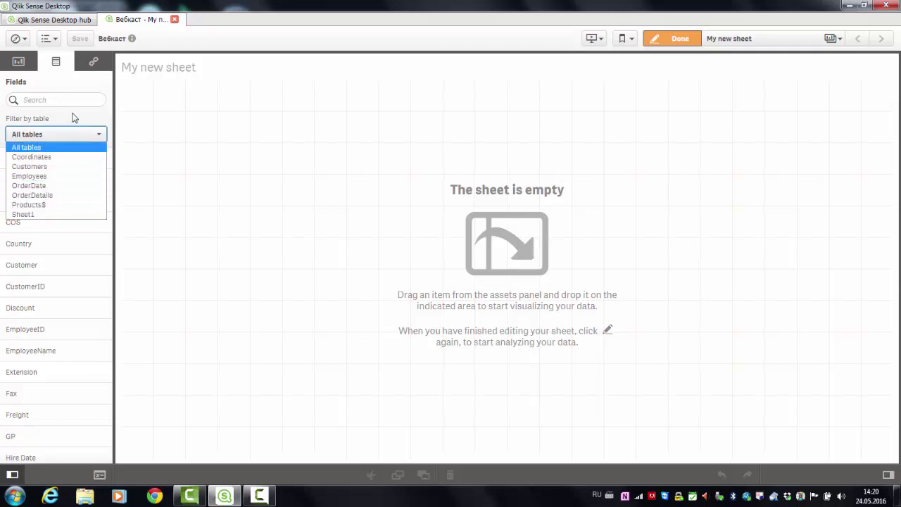
click(72, 117)
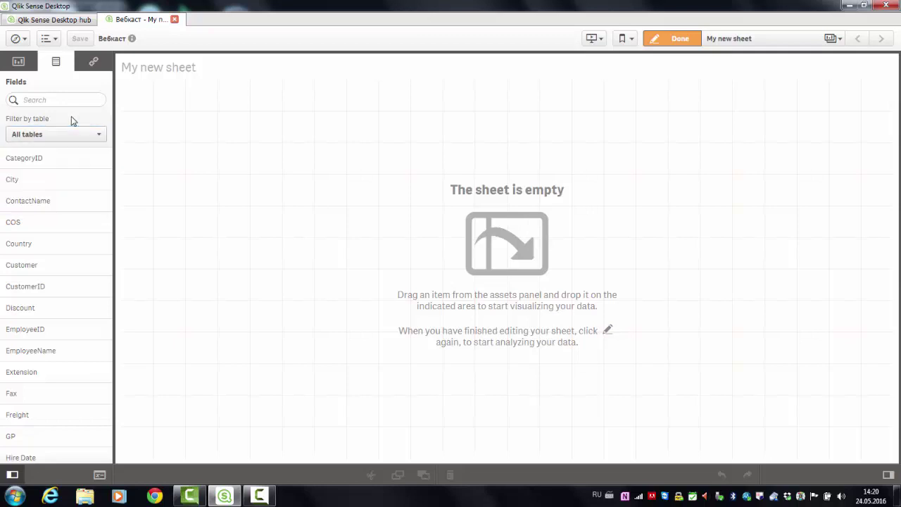
click(93, 62)
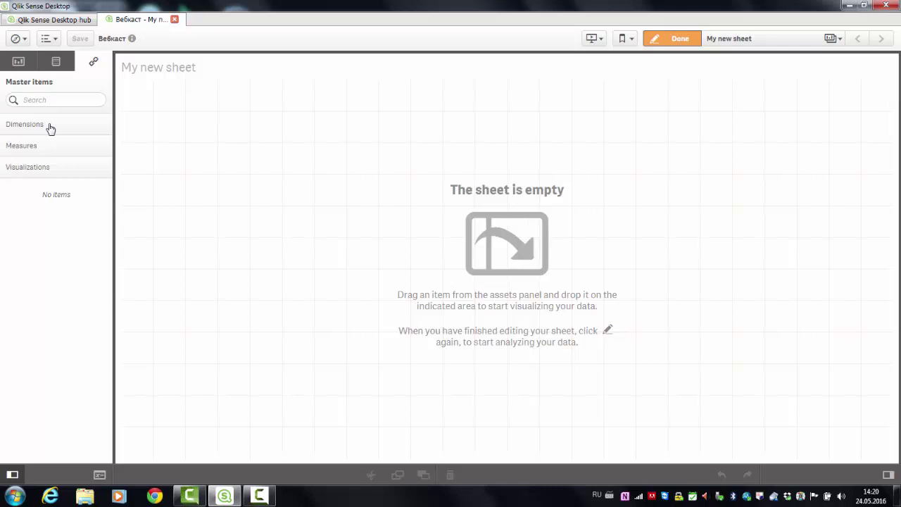
Place a gauge on the empty sheet's left half and shorten it to about five grid rows from the top.
click(18, 63)
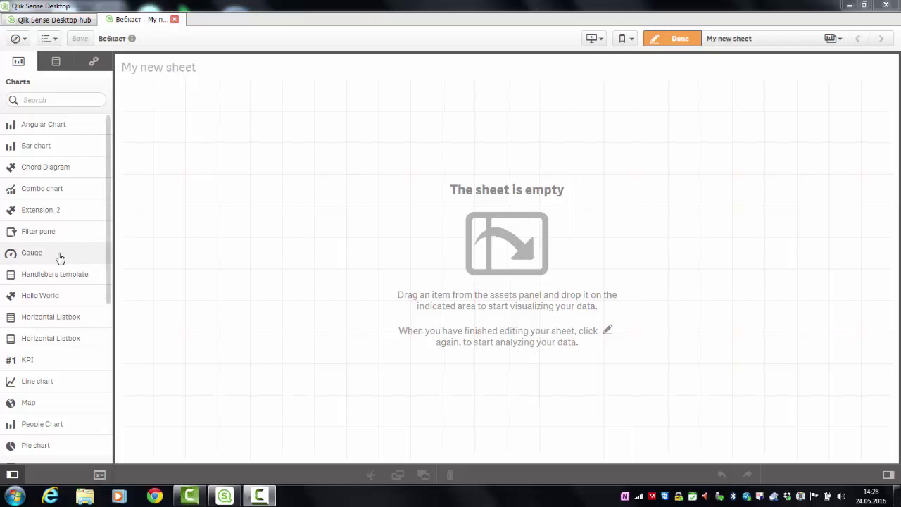
drag(60, 260, 263, 143)
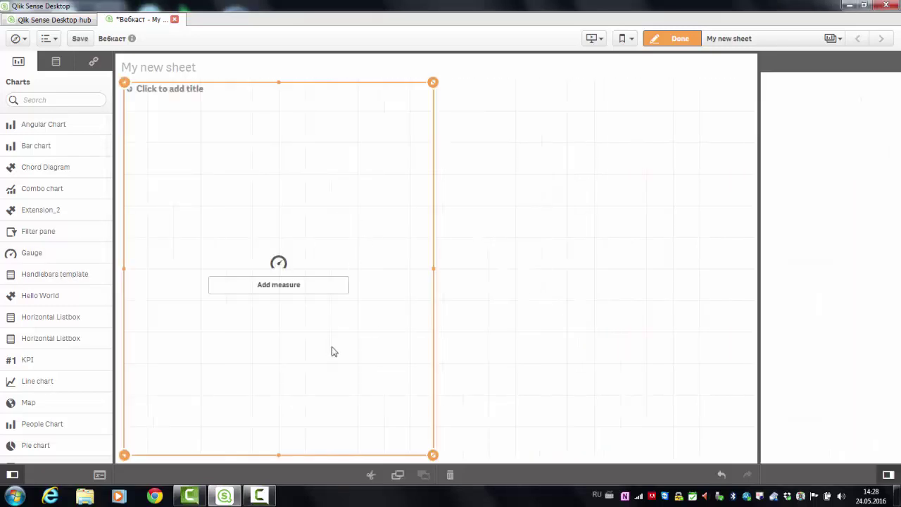
drag(280, 459, 300, 221)
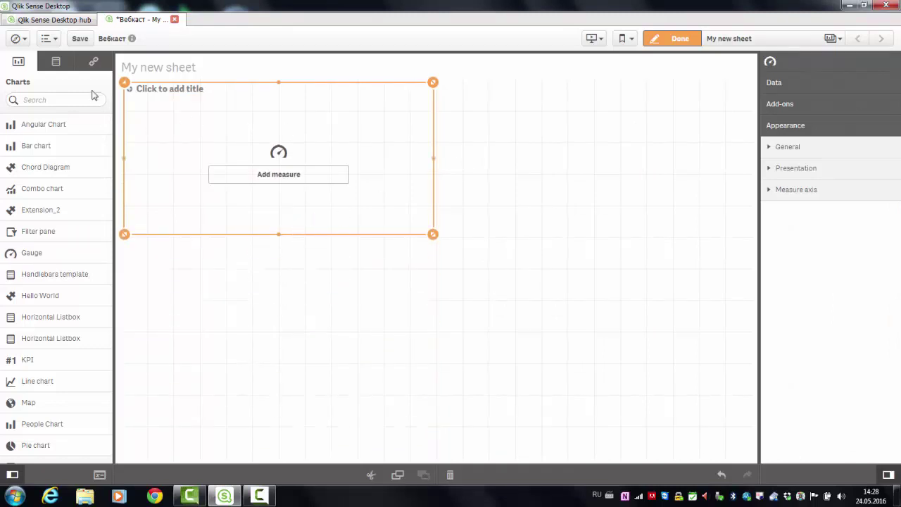
Find the Sales field and add it to the gauge as the measure Sum(Sales).
click(68, 71)
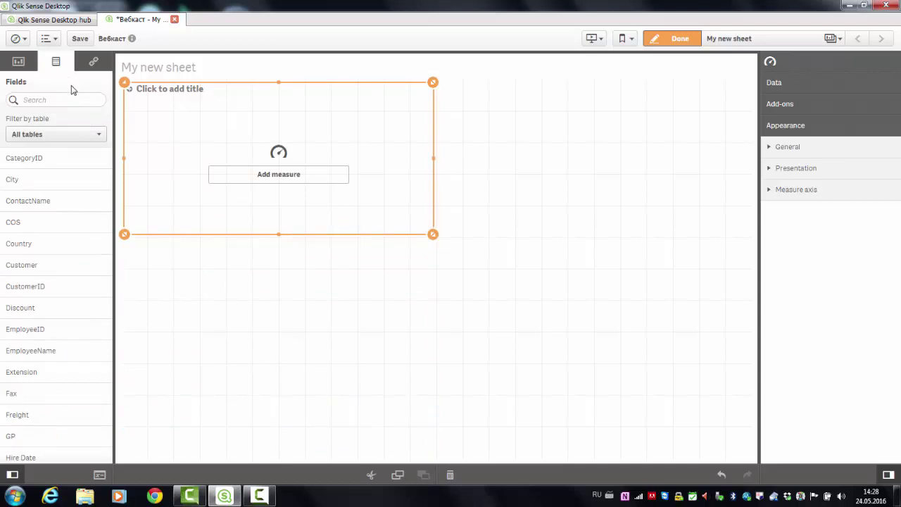
click(71, 99)
click(72, 100)
text(sal)
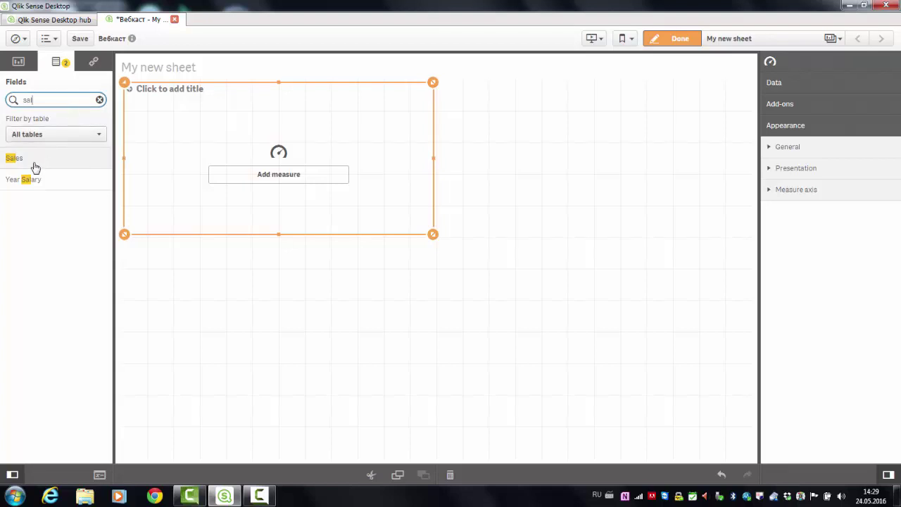
drag(33, 165, 288, 160)
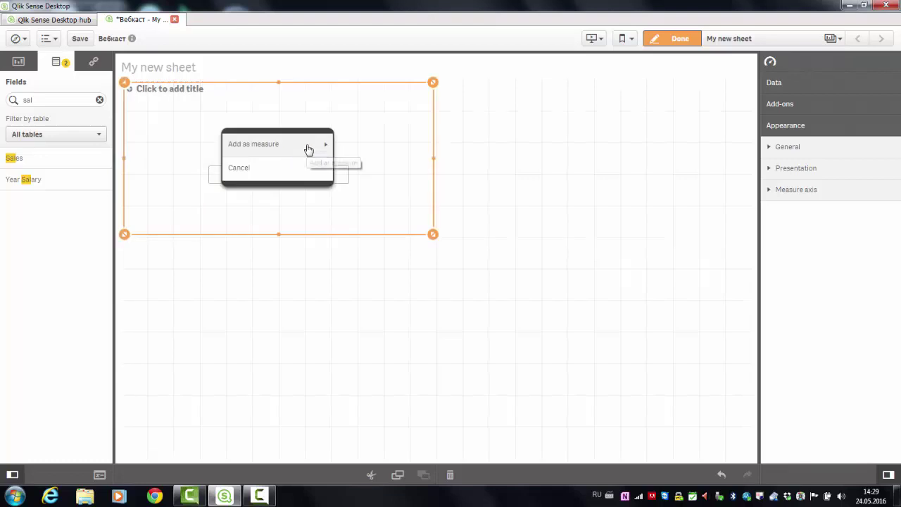
click(308, 149)
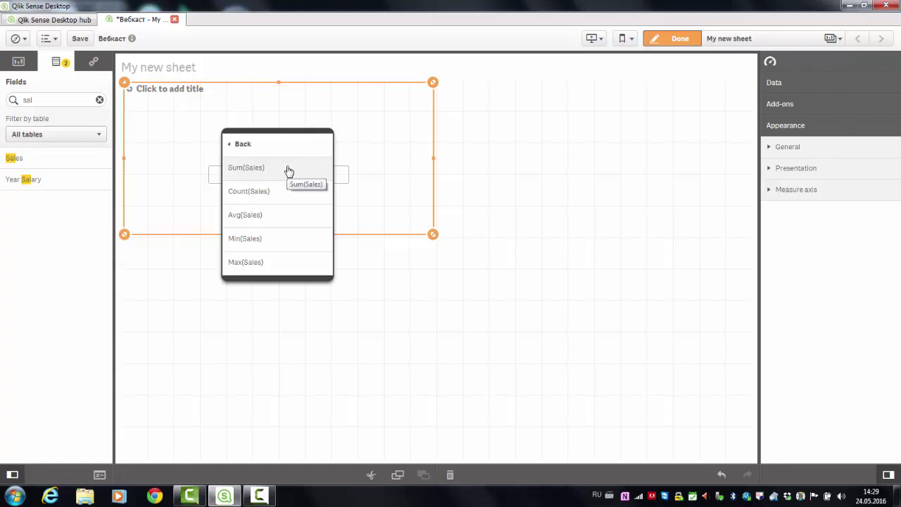
click(288, 169)
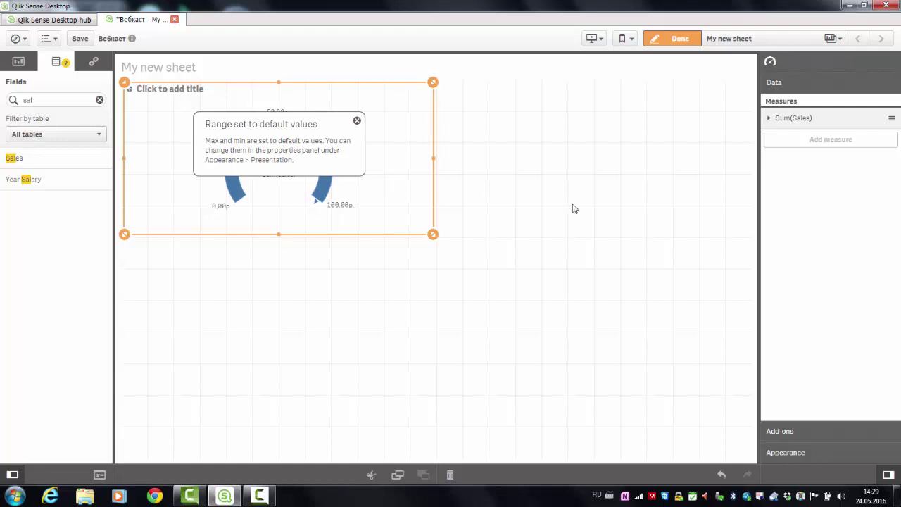
Set the maximum of the gauge's range limits to 100000000.
click(804, 454)
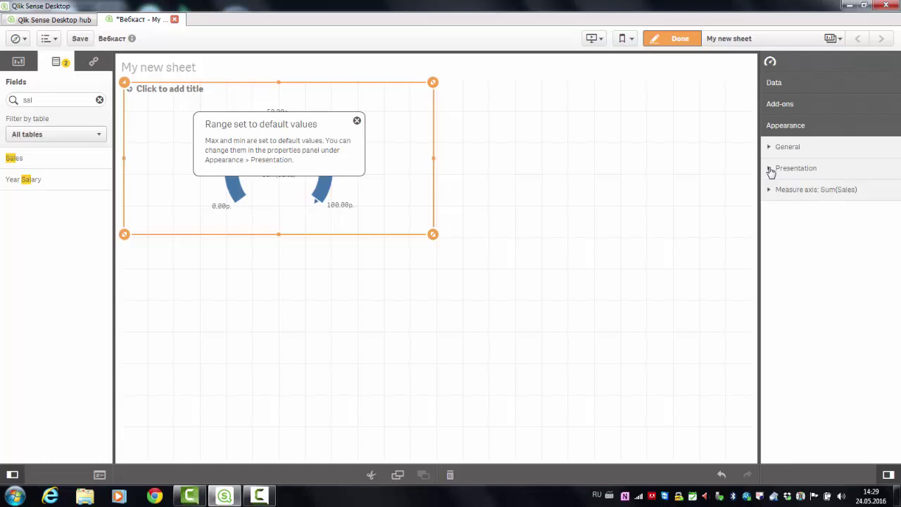
click(770, 171)
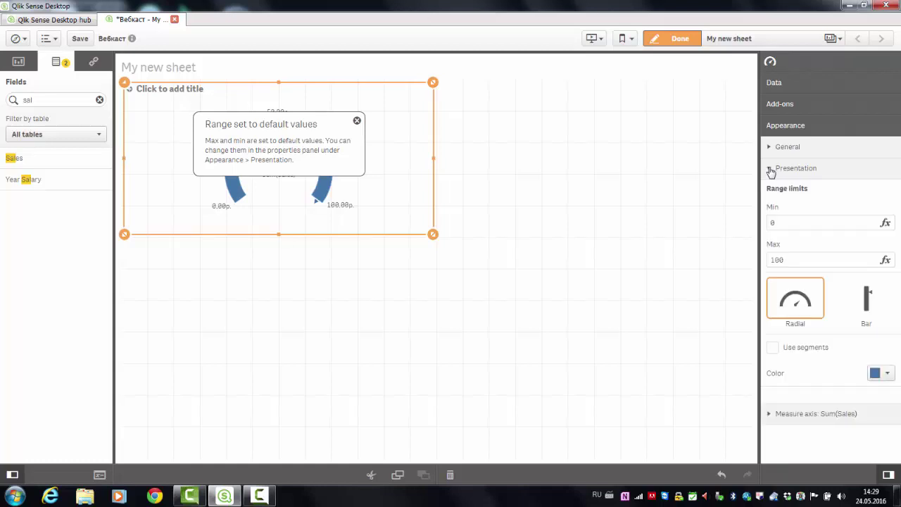
click(820, 257)
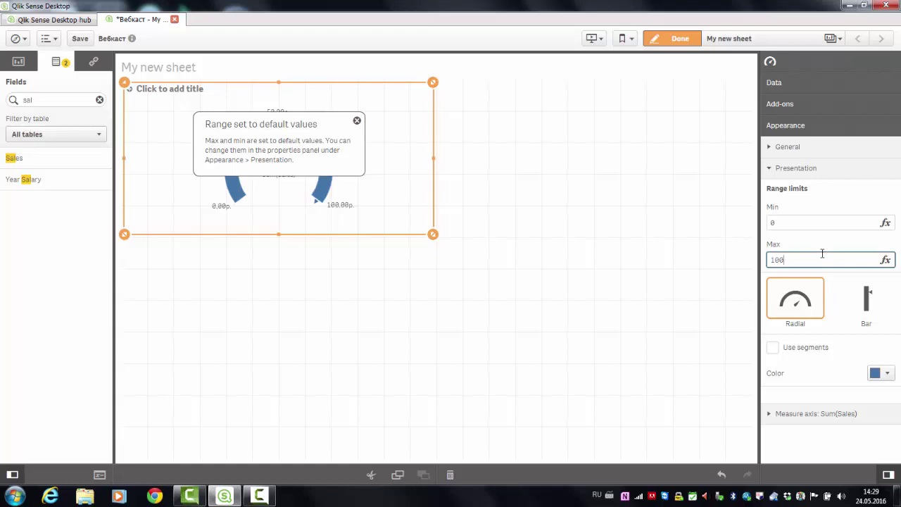
text(000000)
Enable segments on the gauge and add two limits, at 50000000 and 75000000.
click(773, 347)
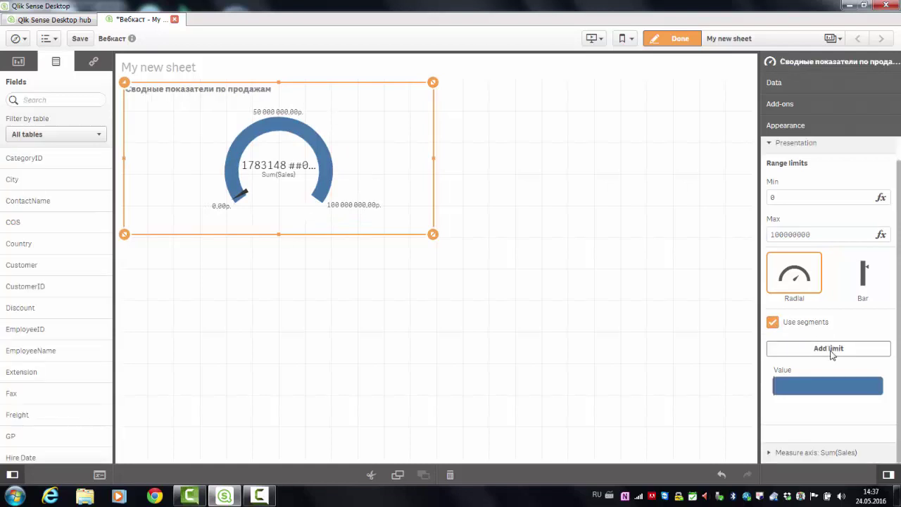
click(831, 350)
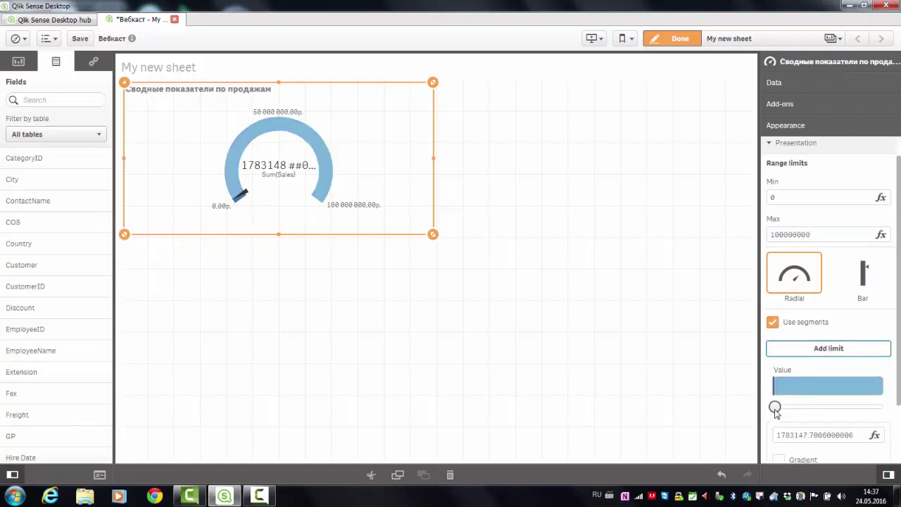
drag(792, 409, 828, 407)
click(792, 432)
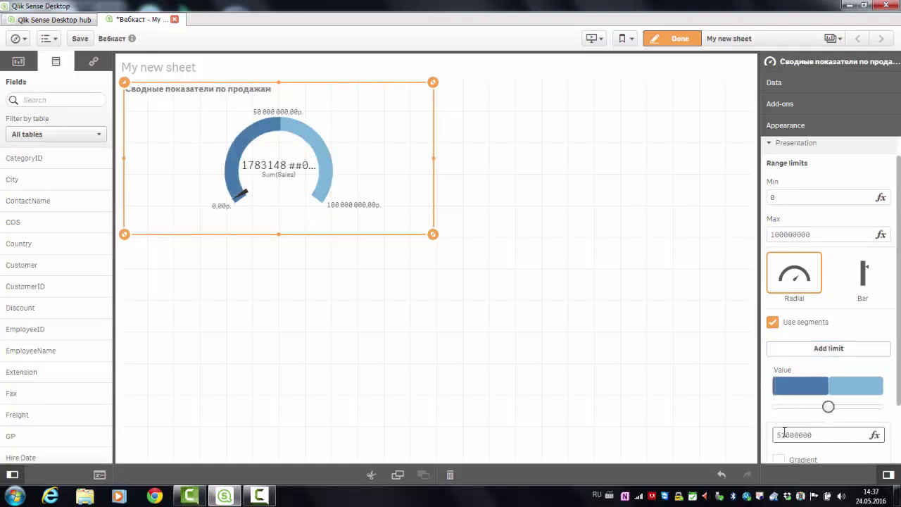
key(Right)
click(821, 349)
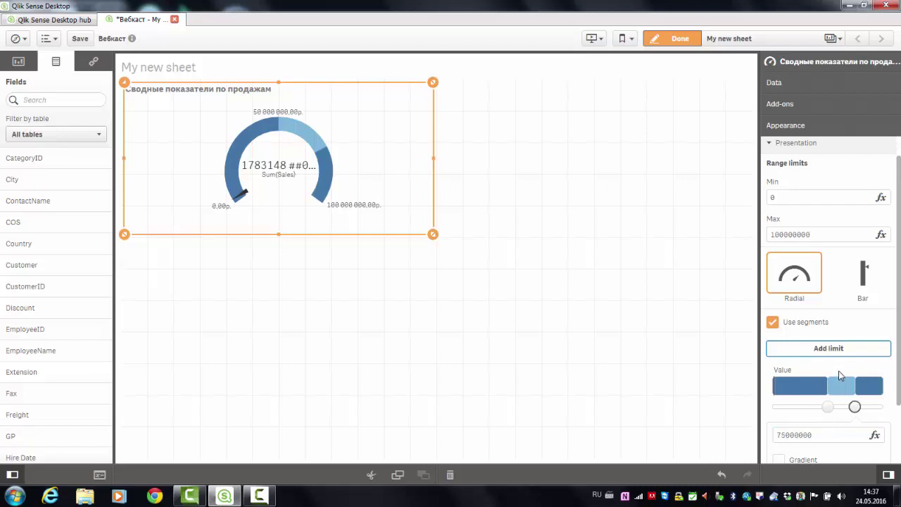
Color the gauge's first segment red, the middle one yellow and the last one dark green.
click(808, 391)
click(802, 335)
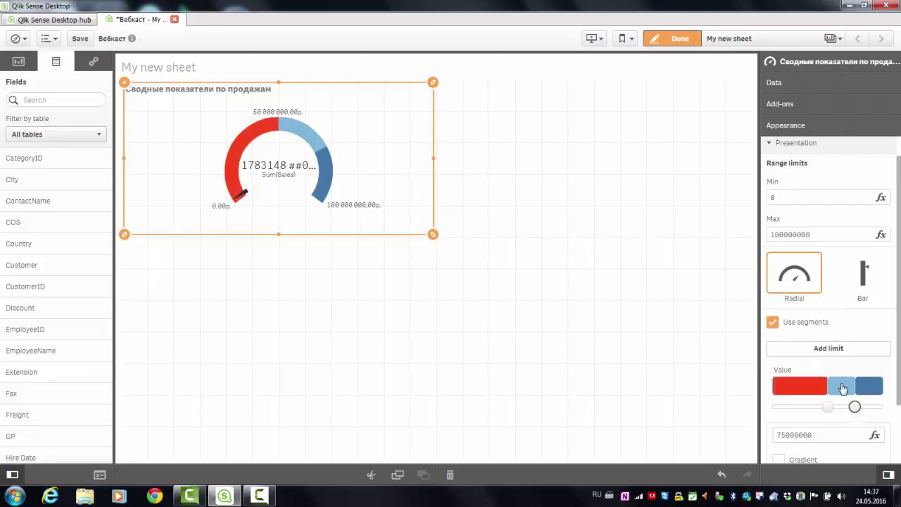
click(842, 387)
click(863, 336)
click(868, 388)
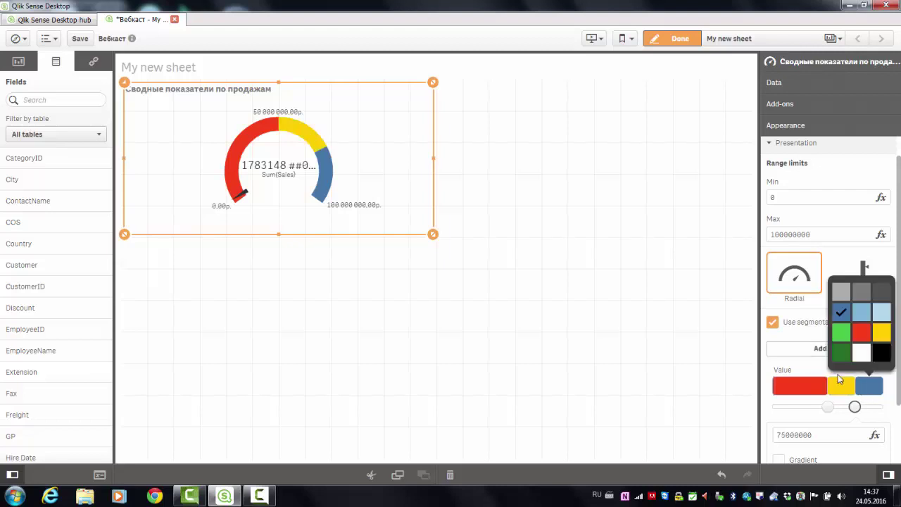
click(844, 354)
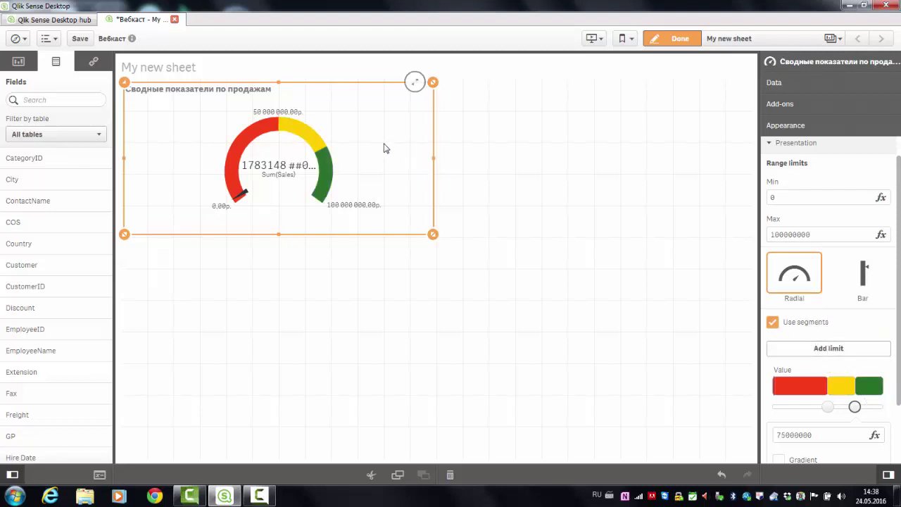
Shrink the gauge to about seven grid columns by three rows, leaving one empty row above it.
drag(274, 102, 274, 106)
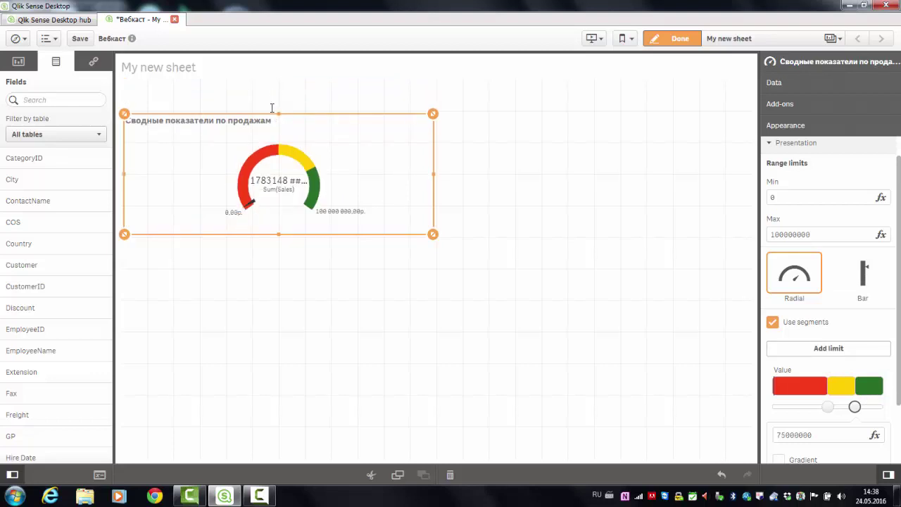
drag(434, 177, 306, 177)
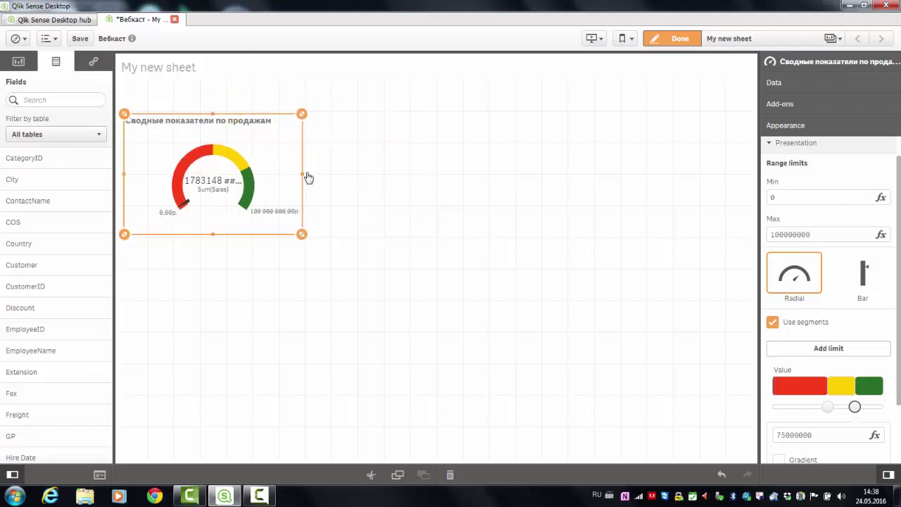
drag(211, 235, 215, 215)
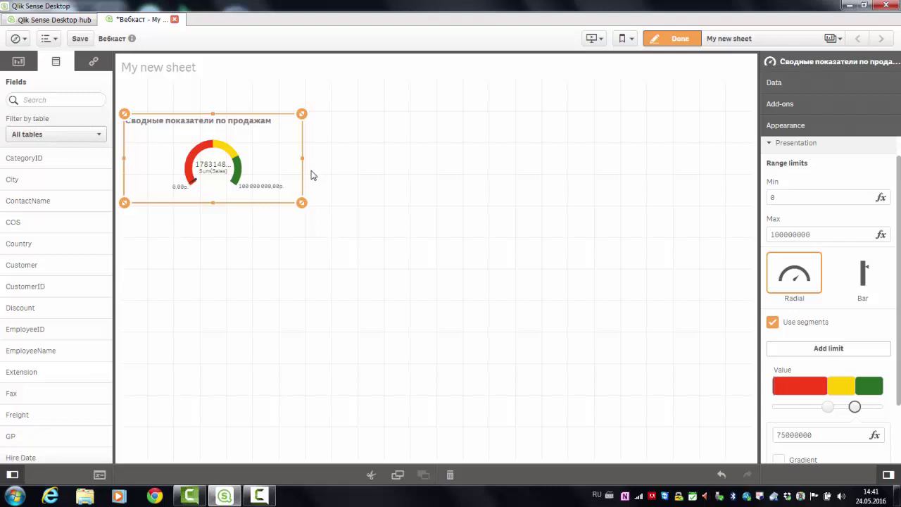
Start a new master measure with the expression Sum(Sales).
click(93, 61)
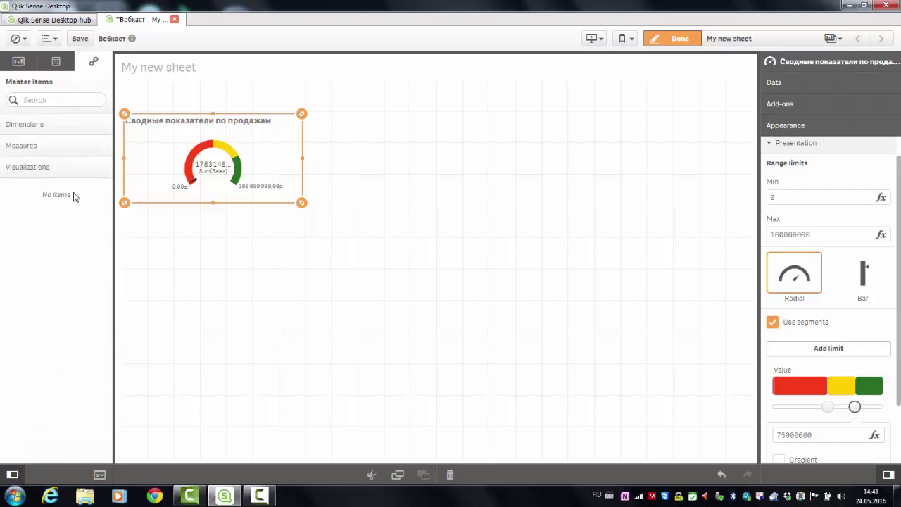
click(29, 153)
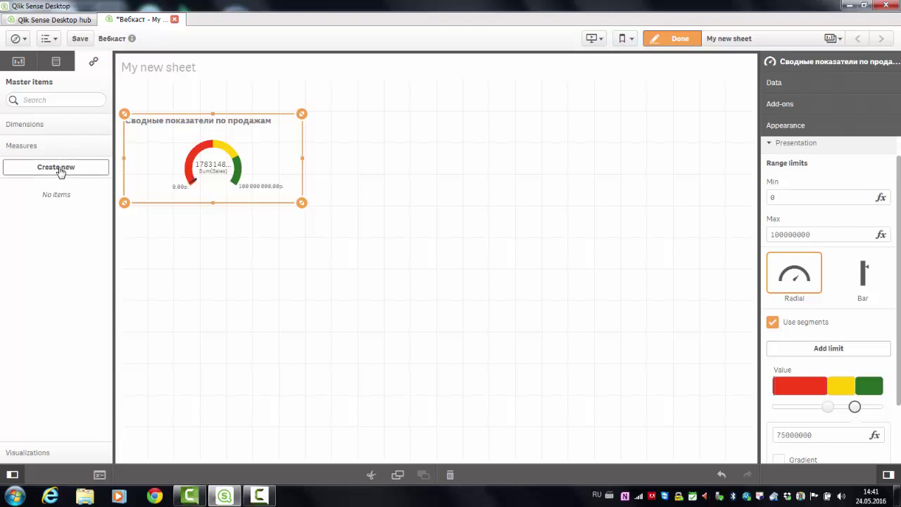
click(57, 167)
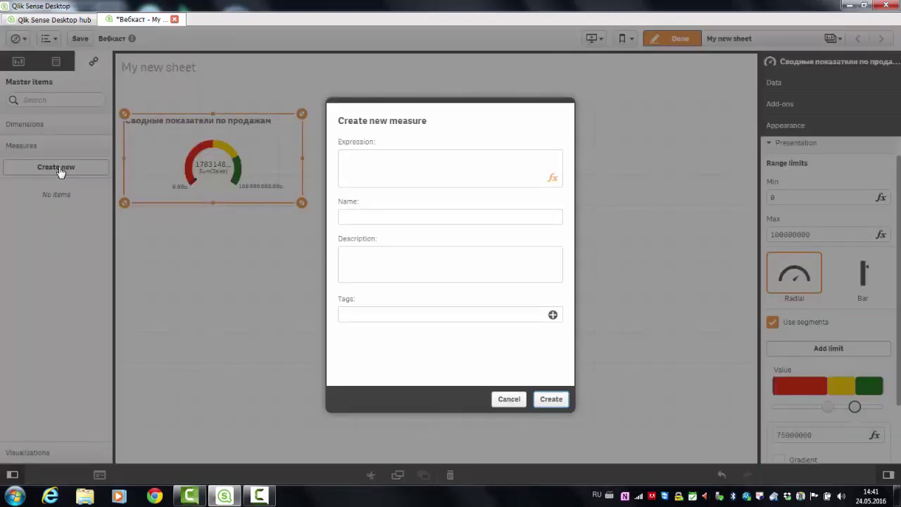
click(553, 178)
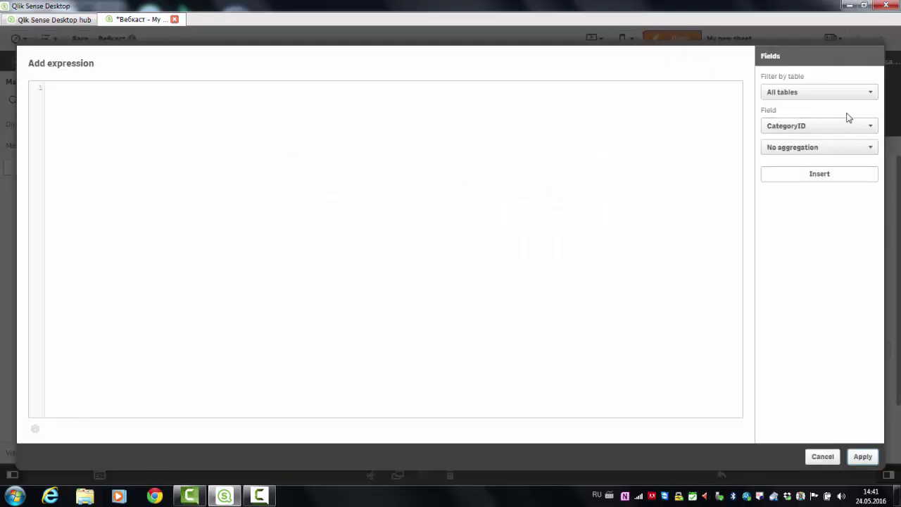
click(872, 126)
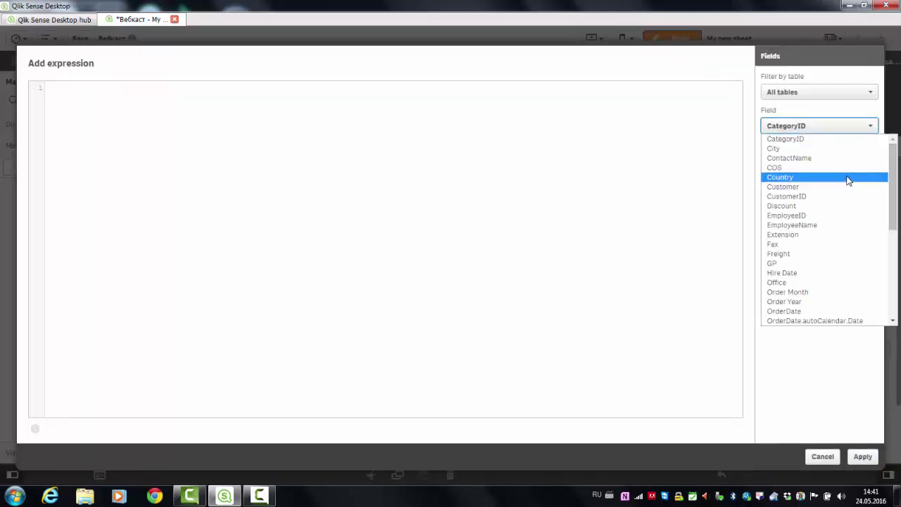
scroll(847, 179, down, 5)
click(786, 263)
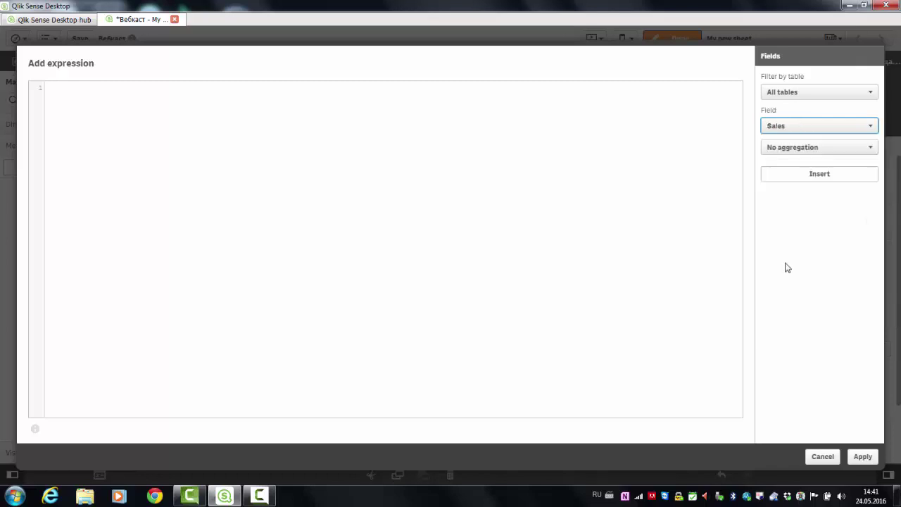
click(825, 149)
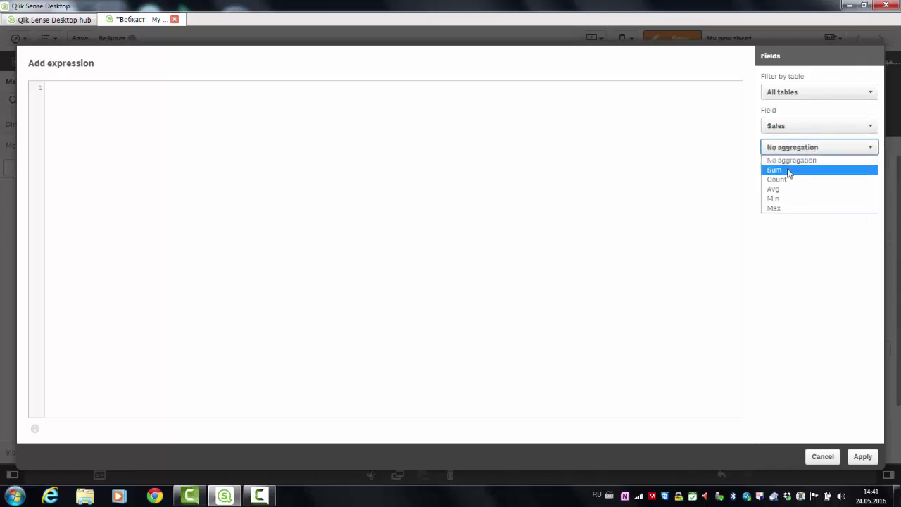
click(791, 169)
click(811, 174)
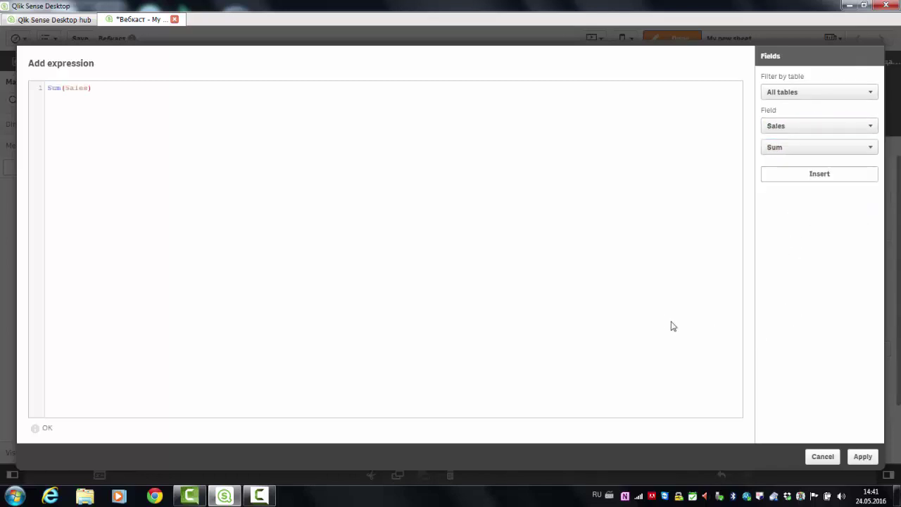
click(862, 456)
Name the Sum(Sales) measure Продажи and create it as a master item.
click(417, 218)
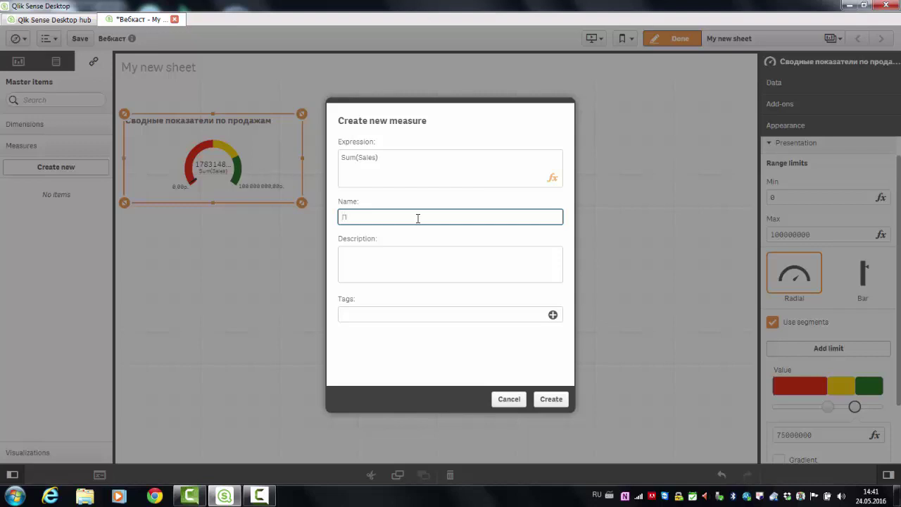
text(дажи)
click(550, 400)
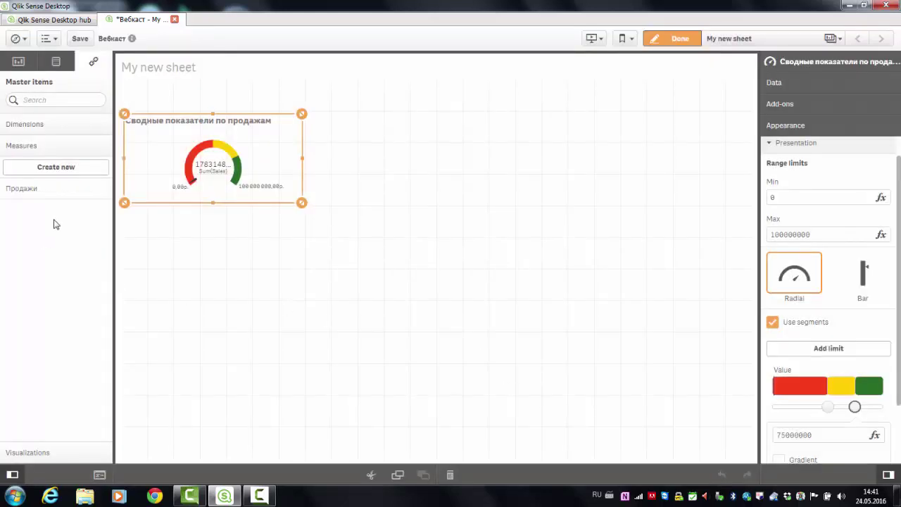
Start another master measure with the expression Sum(Discount).
click(71, 173)
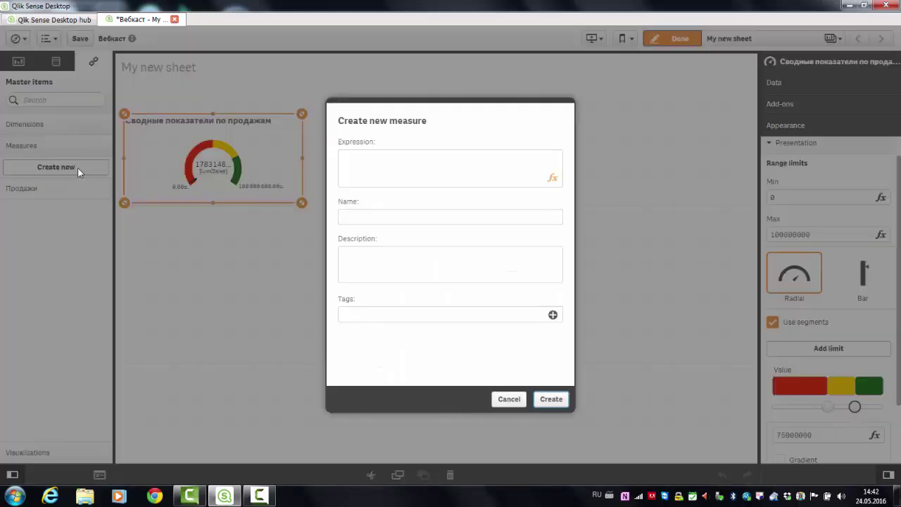
click(554, 186)
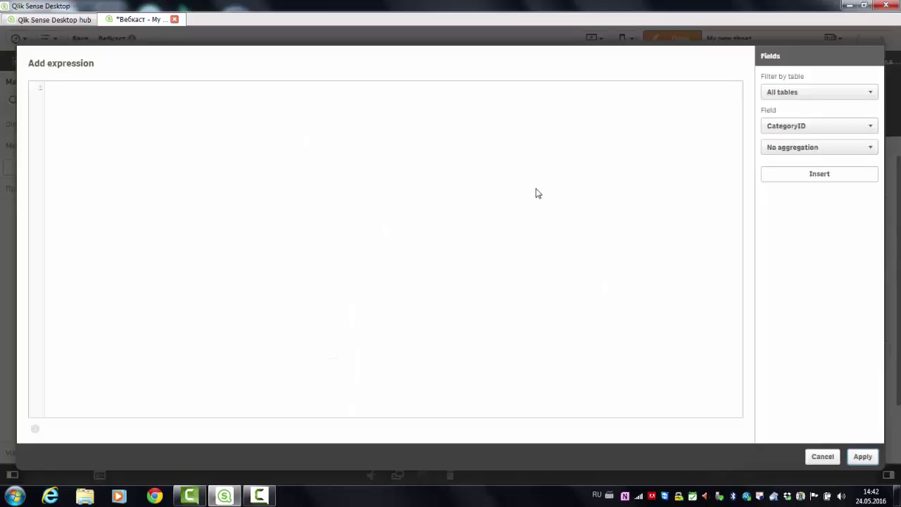
click(840, 125)
scroll(827, 257, down, 5)
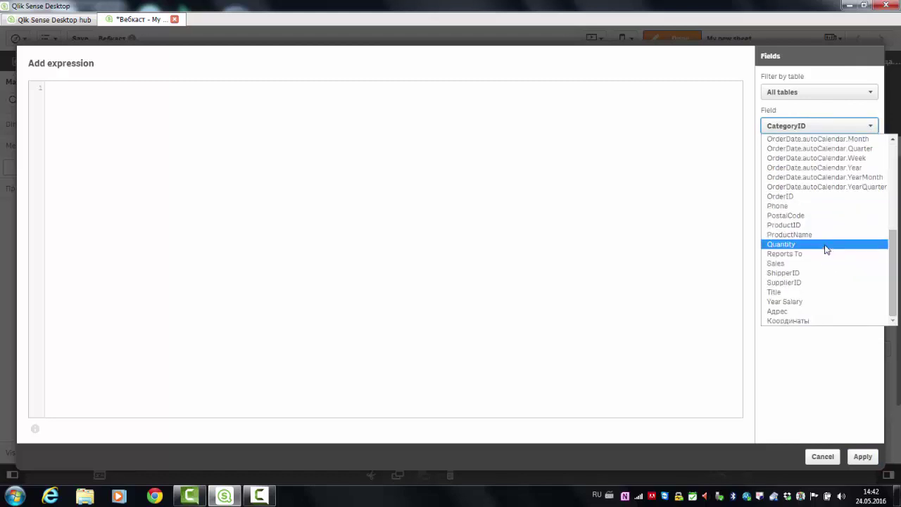
scroll(826, 247, up, 5)
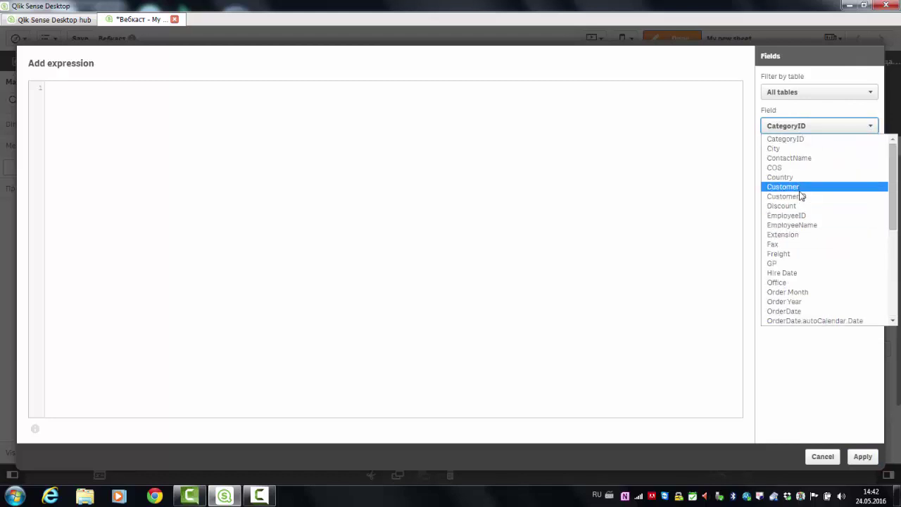
click(789, 206)
click(774, 148)
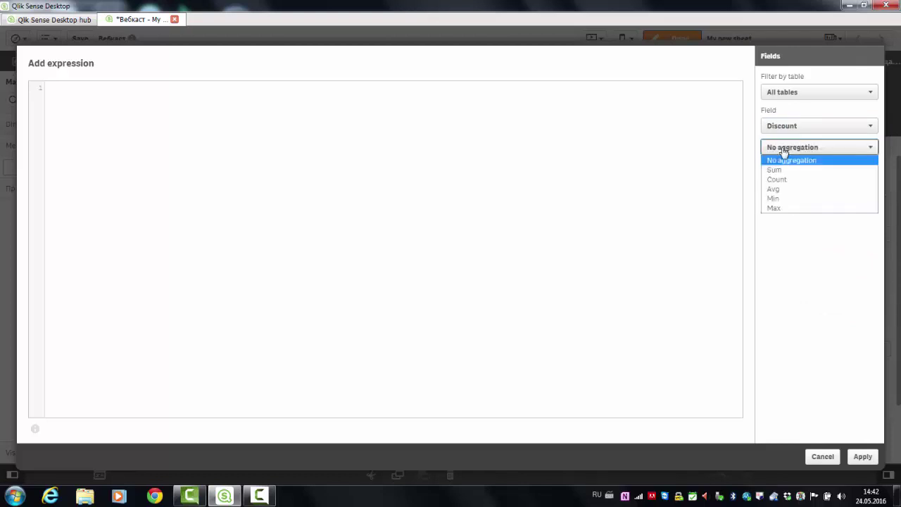
click(777, 172)
click(816, 173)
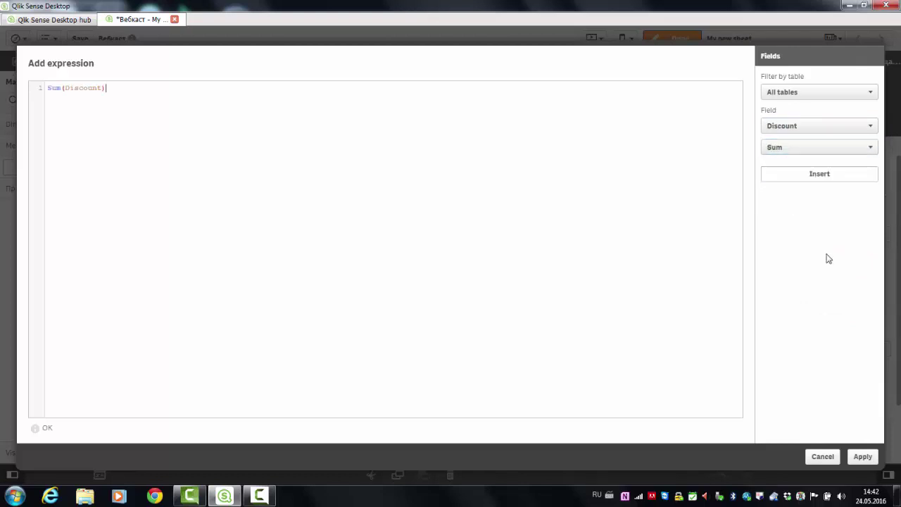
click(862, 457)
Name the Sum(Discount) measure Скидка and create it as a master item.
click(354, 217)
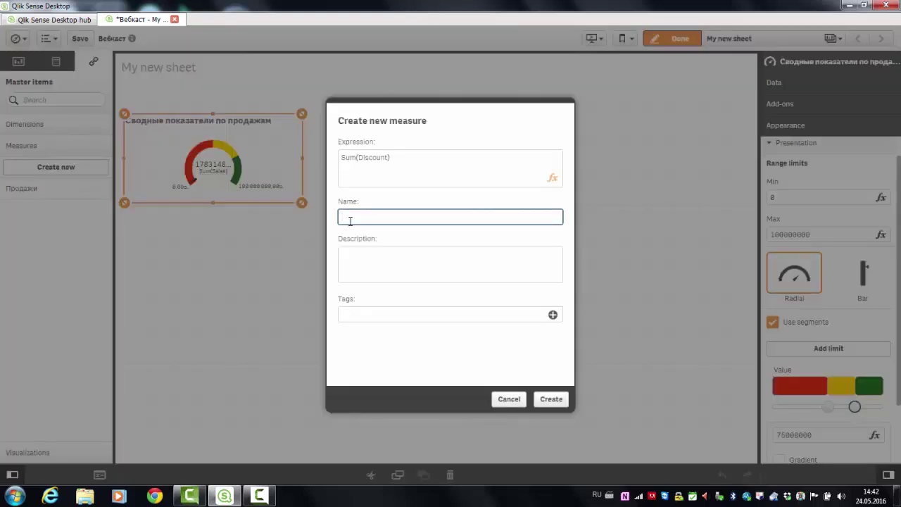
text(Скидка)
click(542, 400)
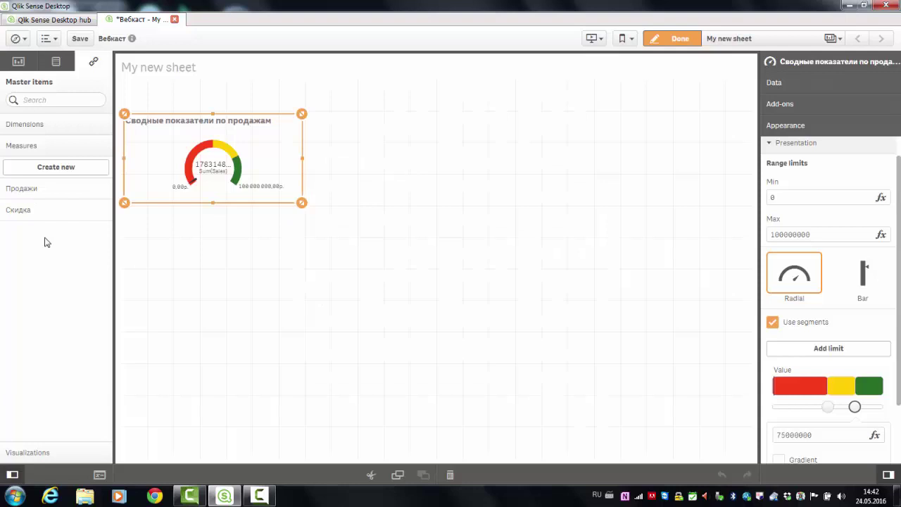
Create a single master dimension from the Customer field and name it Заказчик.
click(57, 125)
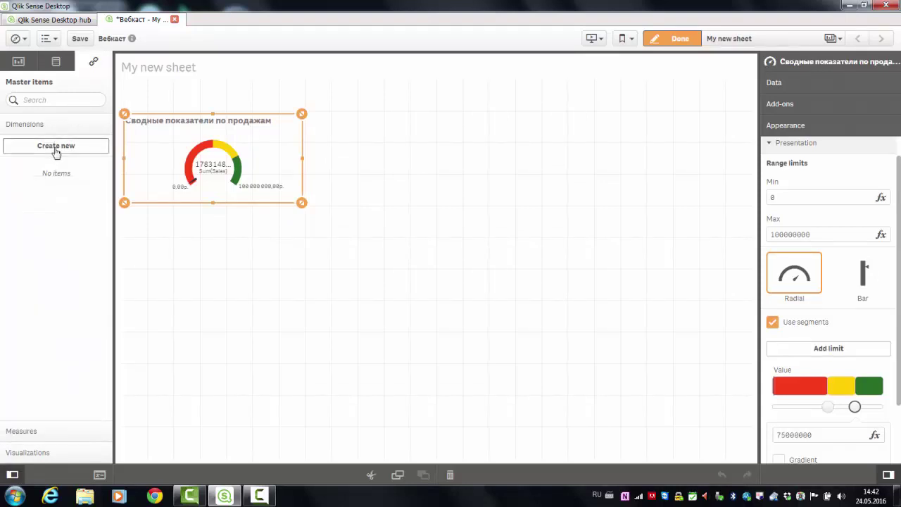
click(57, 147)
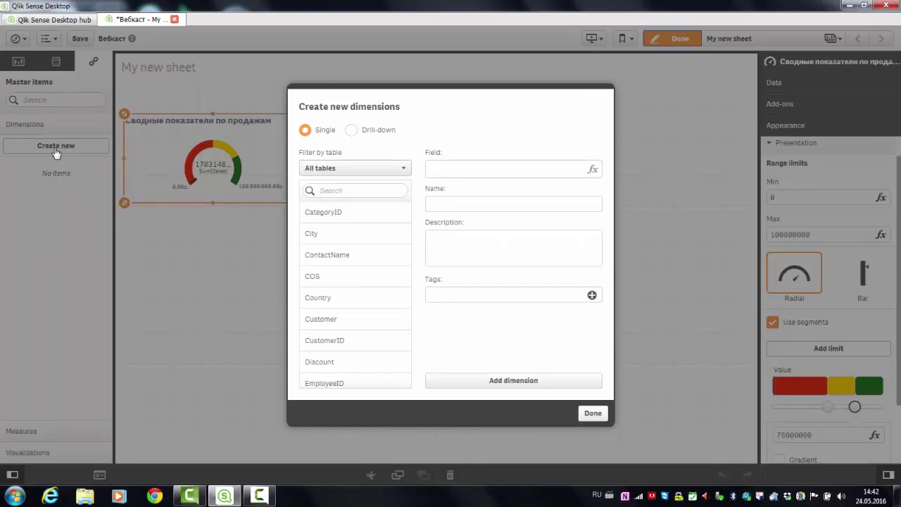
click(330, 319)
click(506, 209)
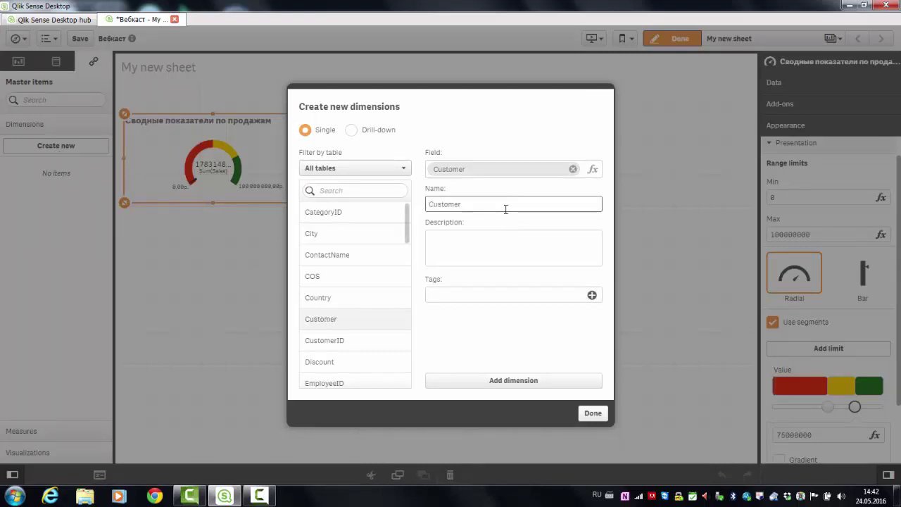
drag(506, 209, 394, 207)
text(Заказчик)
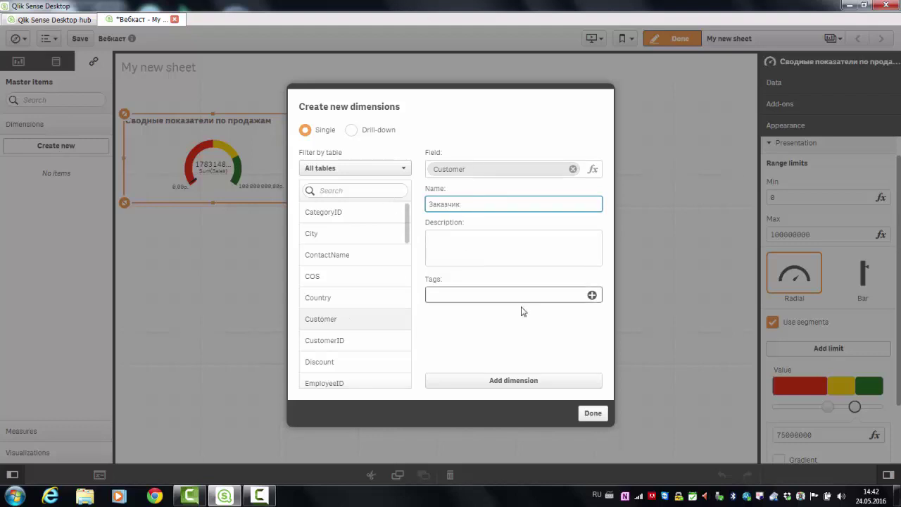
click(526, 384)
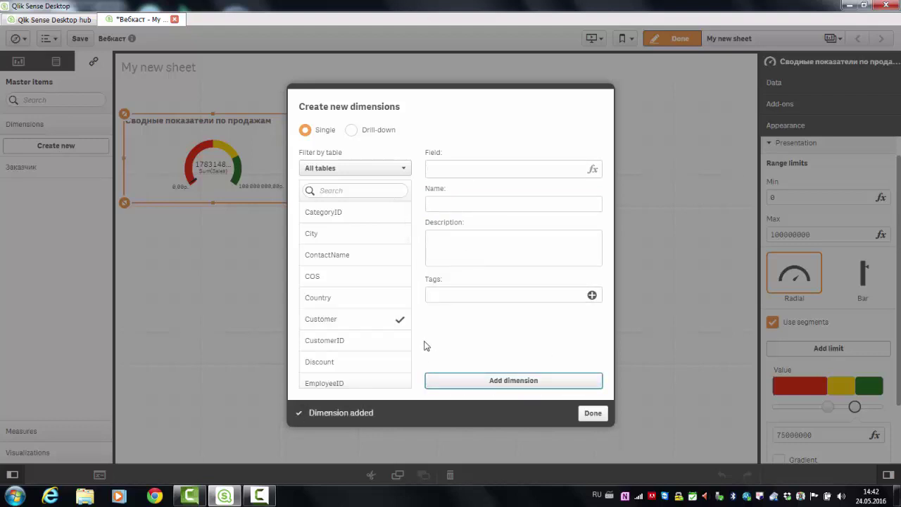
Add a single master dimension from the EmployeeName field, named Сотрудник.
scroll(360, 285, down, 3)
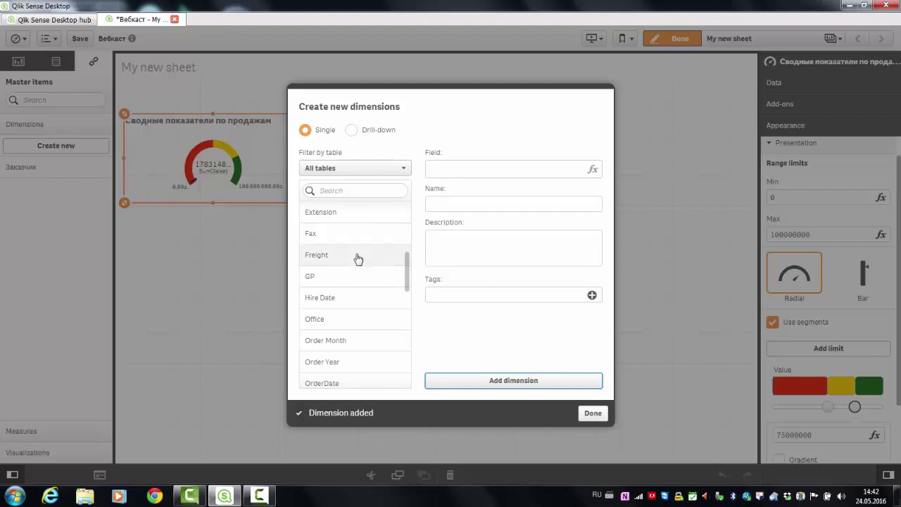
scroll(359, 295, up, 3)
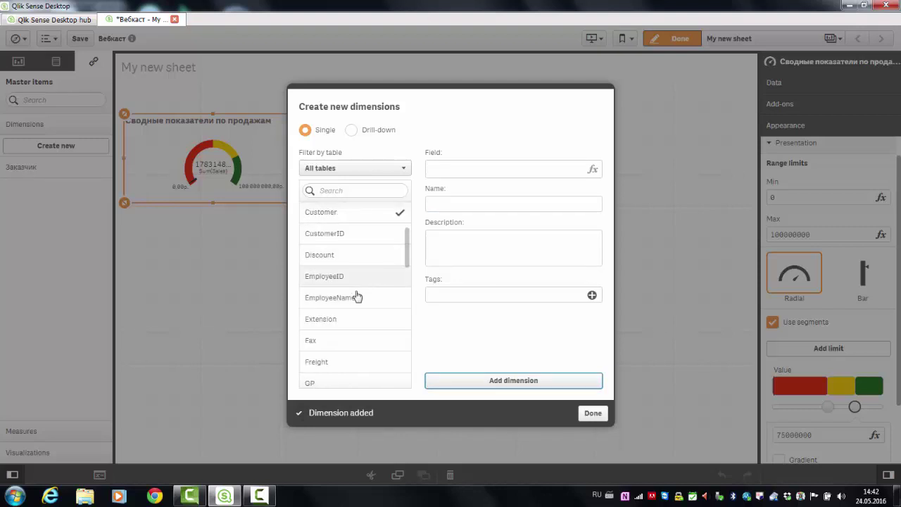
click(354, 302)
double_click(485, 205)
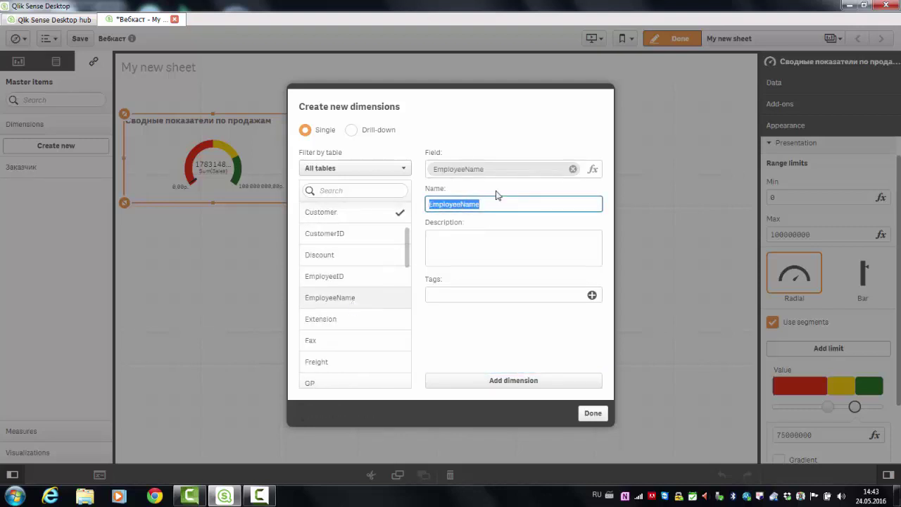
text(Сотрудни)
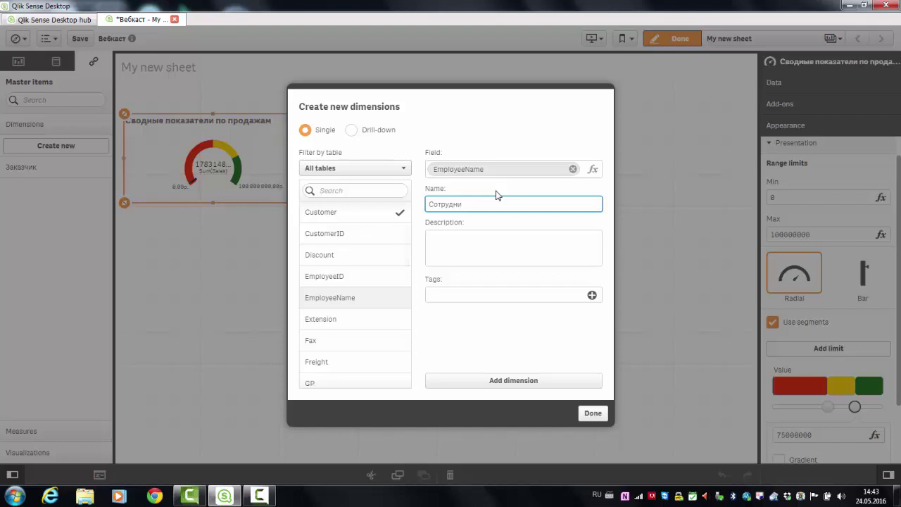
text(к)
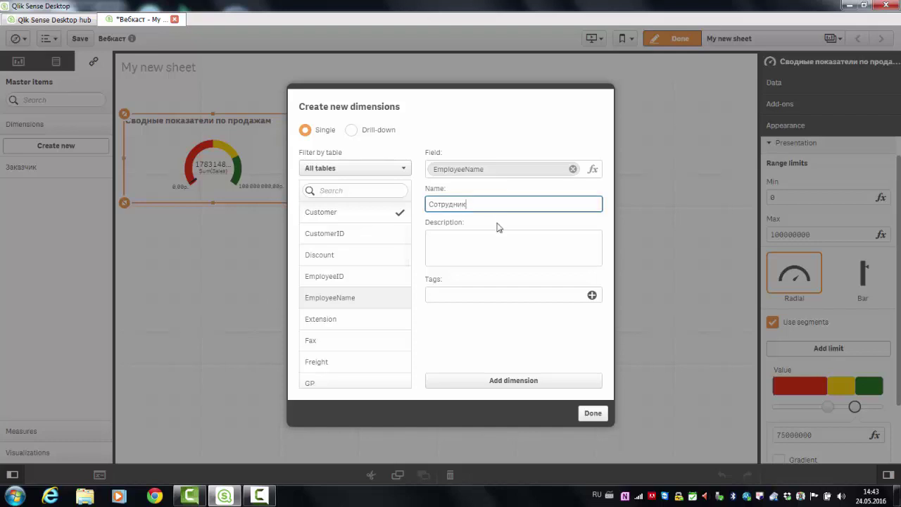
click(485, 386)
Add a single master dimension from the ProductName field, named Продукт.
scroll(356, 302, down, 3)
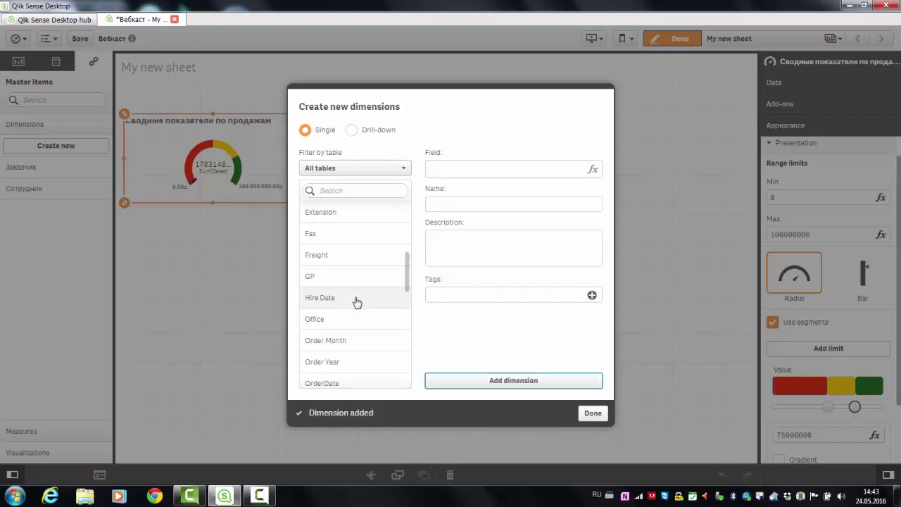
scroll(355, 302, down, 3)
scroll(352, 299, down, 6)
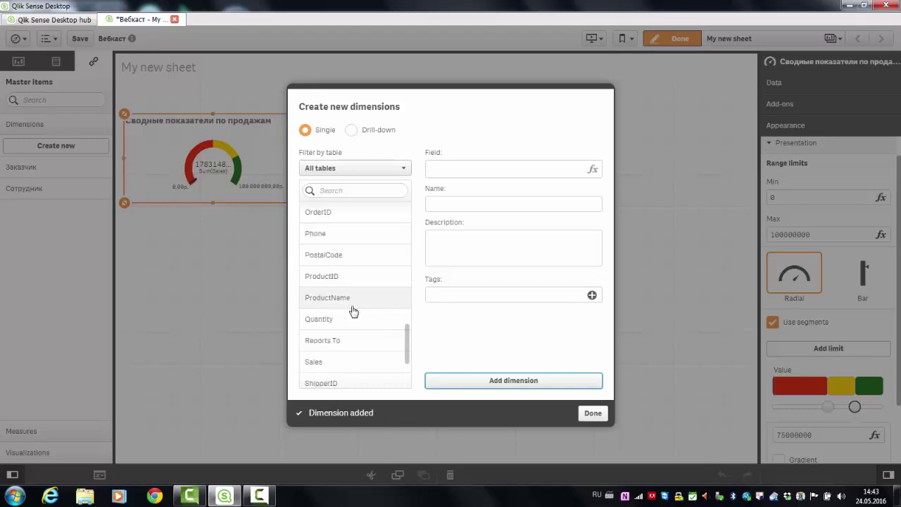
click(342, 299)
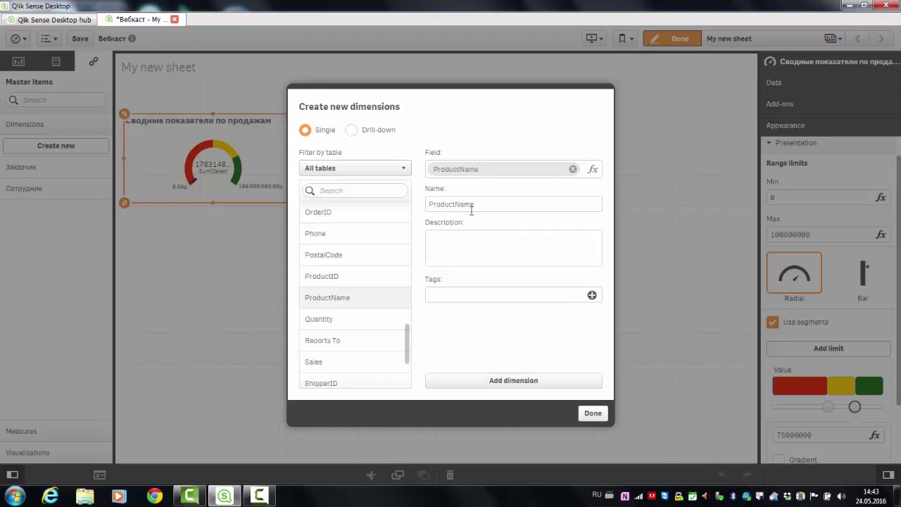
double_click(472, 206)
text(пр)
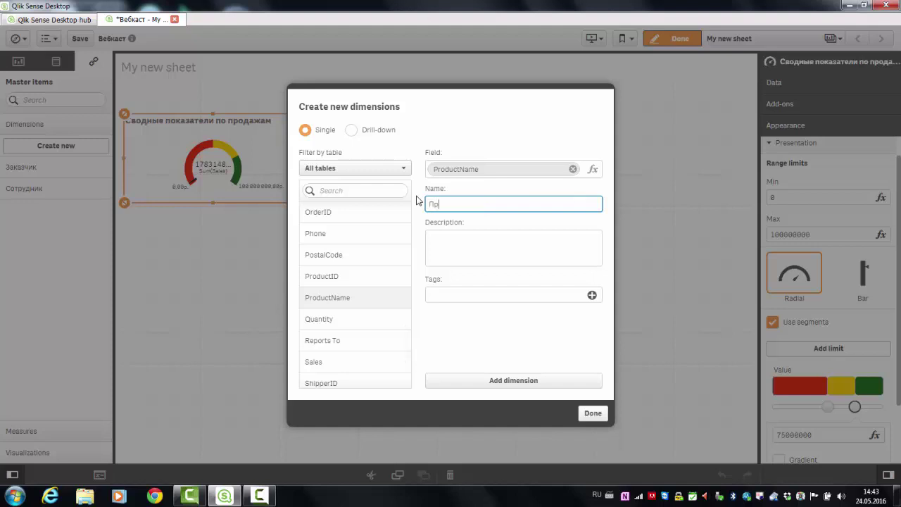
text(одукт)
click(476, 379)
Set up a drill-down dimension from the OrderDate calendar fields in the order Year, Month, Date.
scroll(339, 316, up, 2)
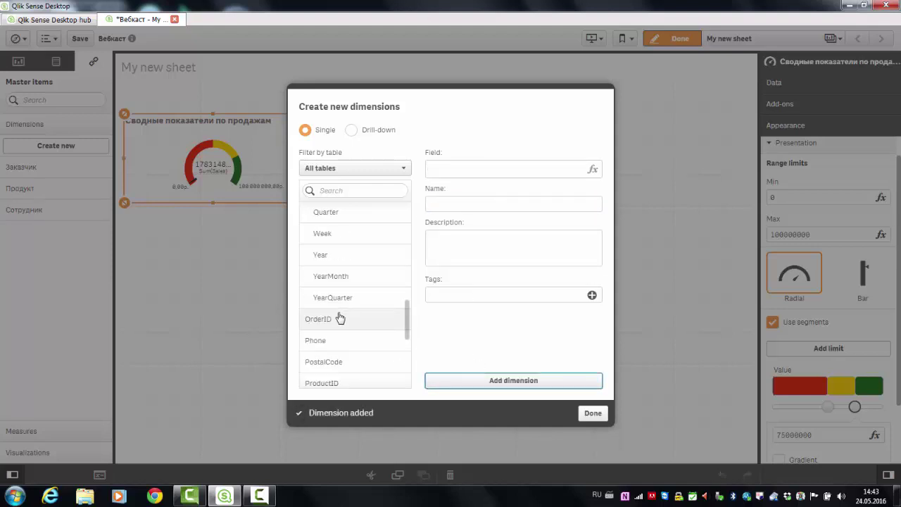
scroll(339, 317, up, 2)
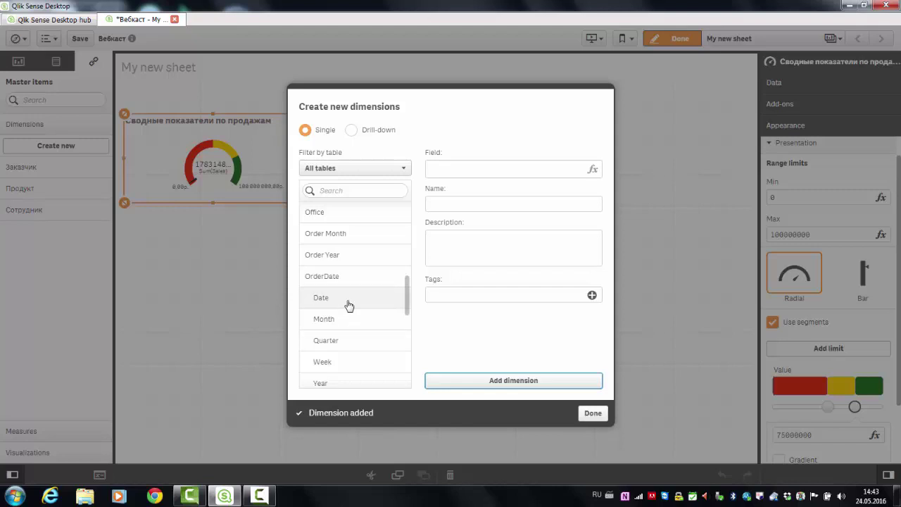
scroll(349, 305, down, 3)
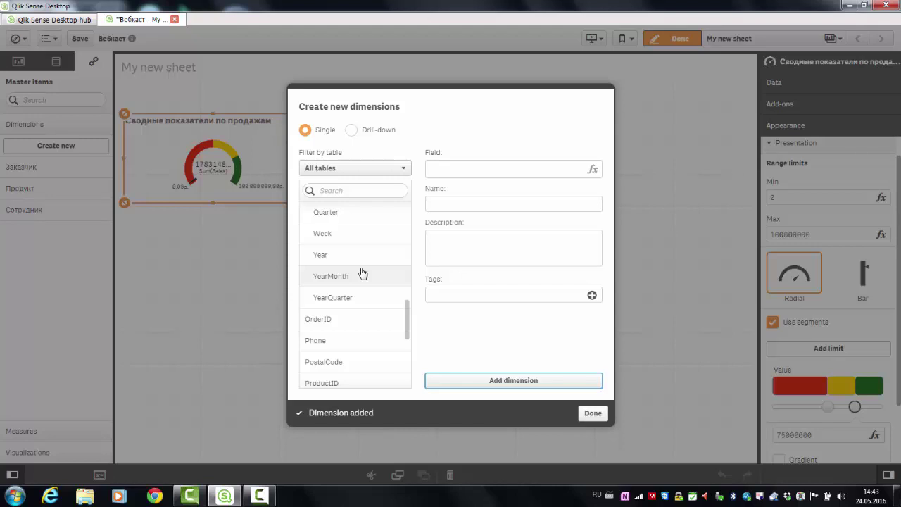
click(352, 130)
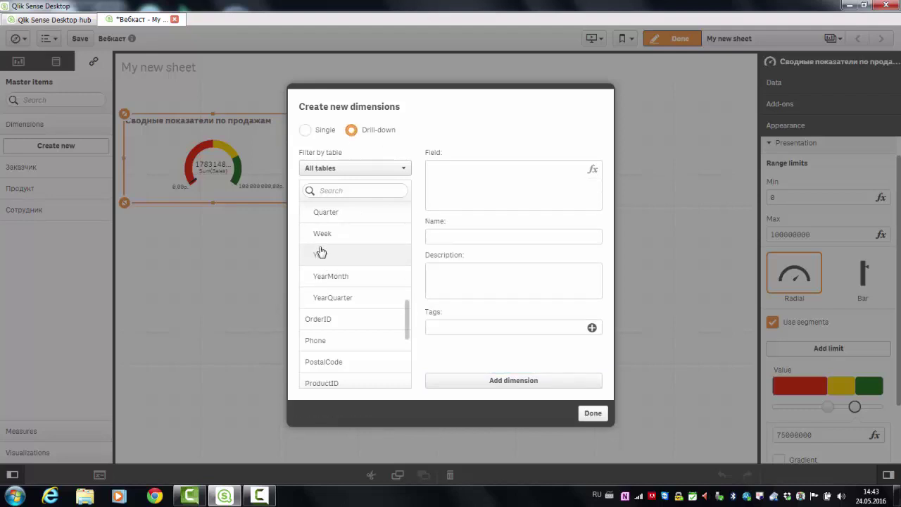
click(357, 257)
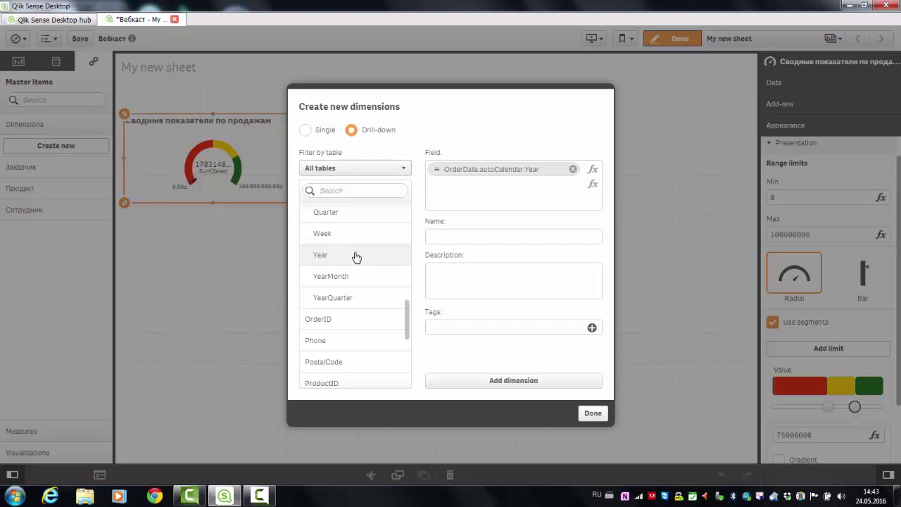
scroll(356, 257, up, 3)
click(338, 321)
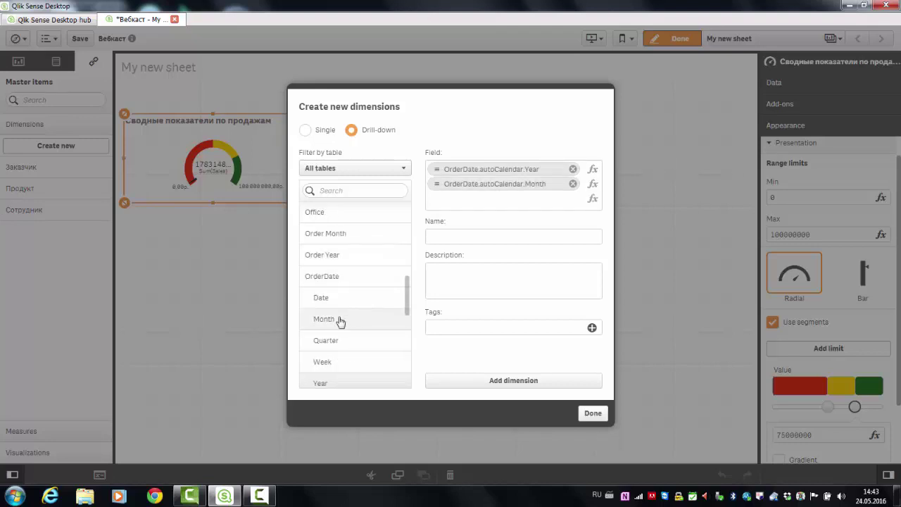
click(337, 304)
Name the drill-down dimension Дрилл-даун дата, add it to the master items and finish creating dimensions.
click(465, 237)
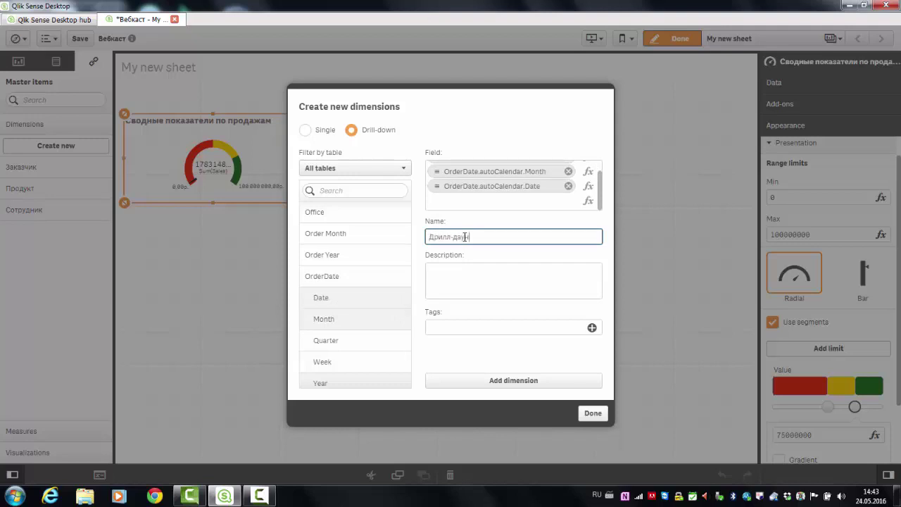
text(Дрилл-даун дата)
click(493, 384)
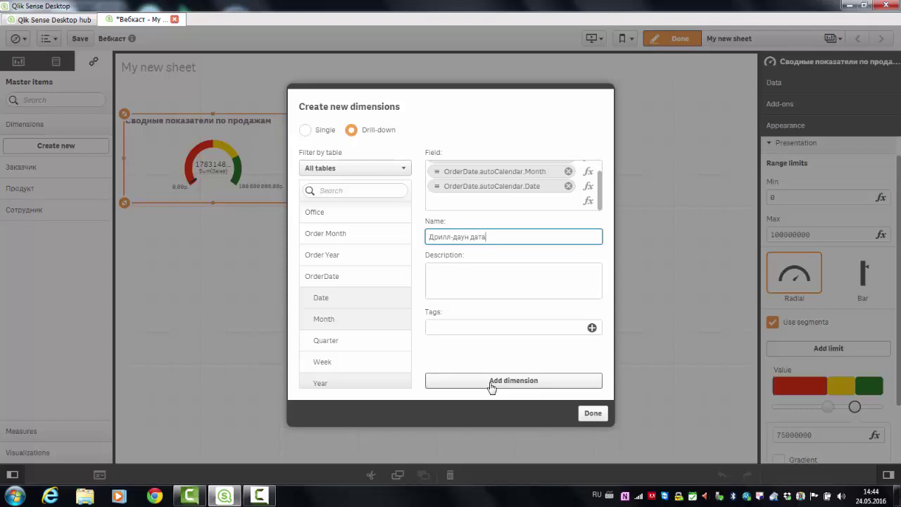
click(595, 415)
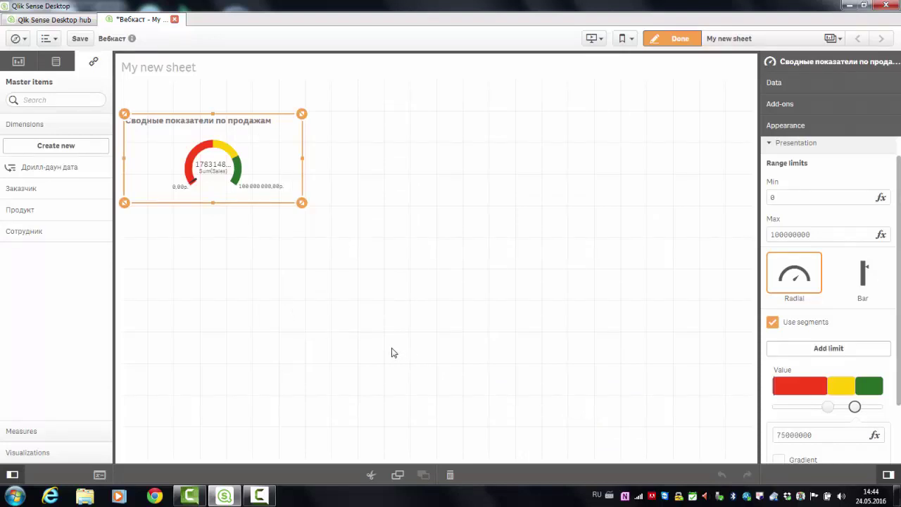
Place a line chart beside the sales gauge and resize it to line up with the gauge's upper and lower edges.
click(18, 63)
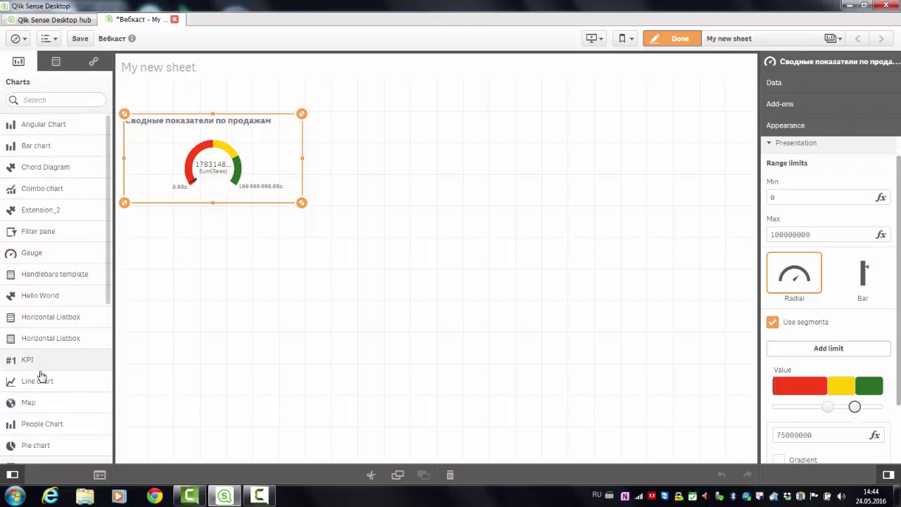
drag(37, 385, 547, 161)
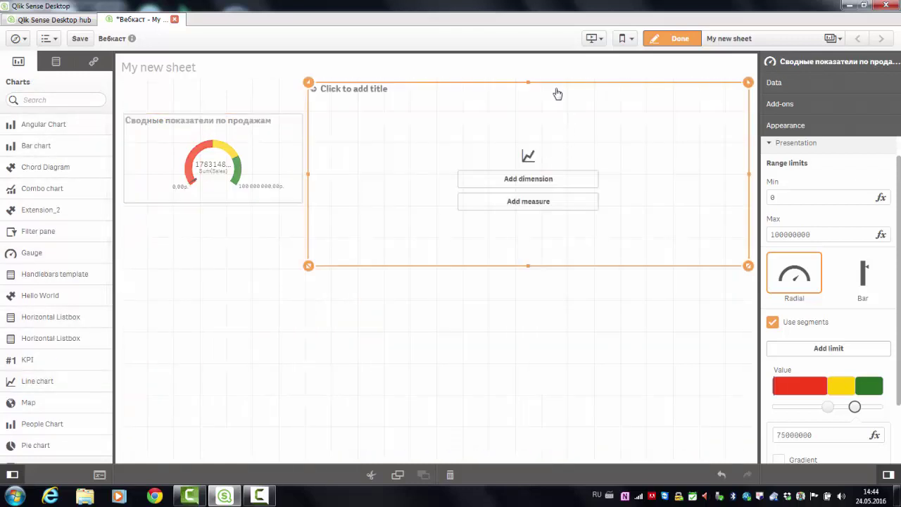
drag(528, 87, 525, 119)
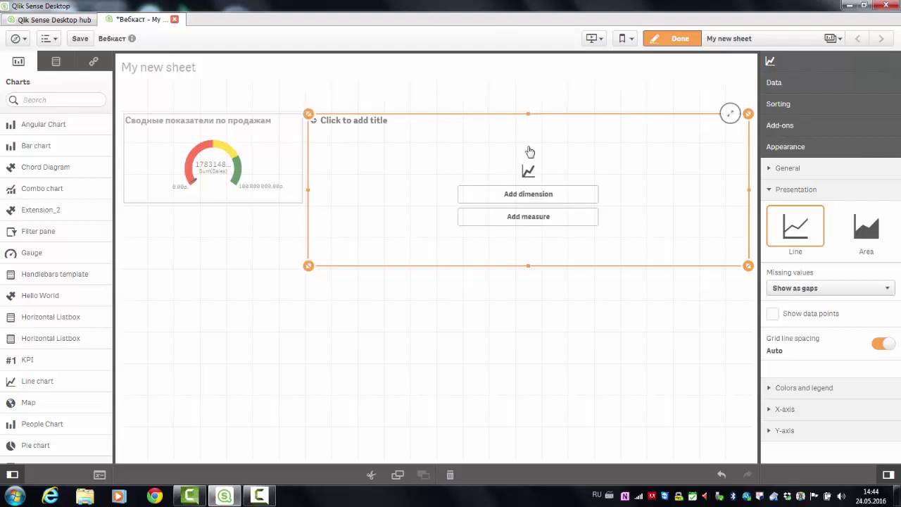
drag(527, 266, 533, 209)
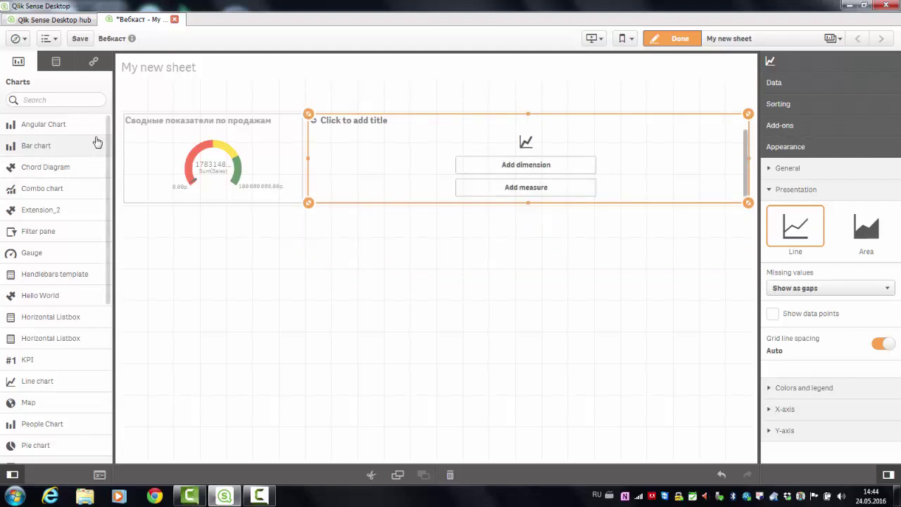
Give the line chart the Дрилл-даун дата dimension and the Продажи measure, and title it Динамика продаж.
click(93, 65)
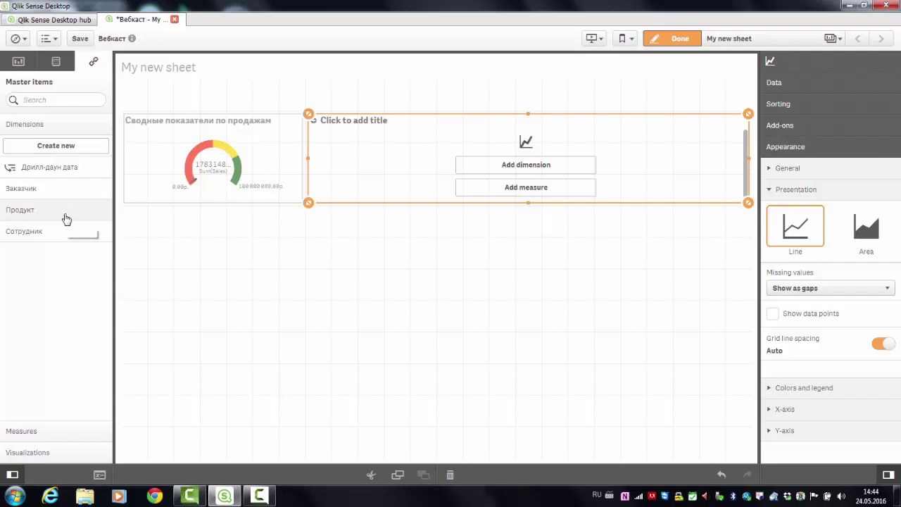
drag(30, 166, 539, 171)
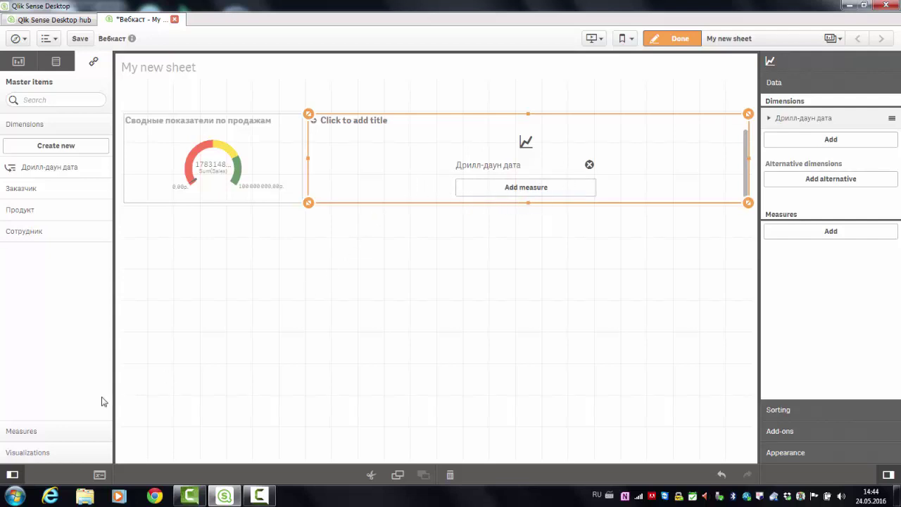
click(47, 428)
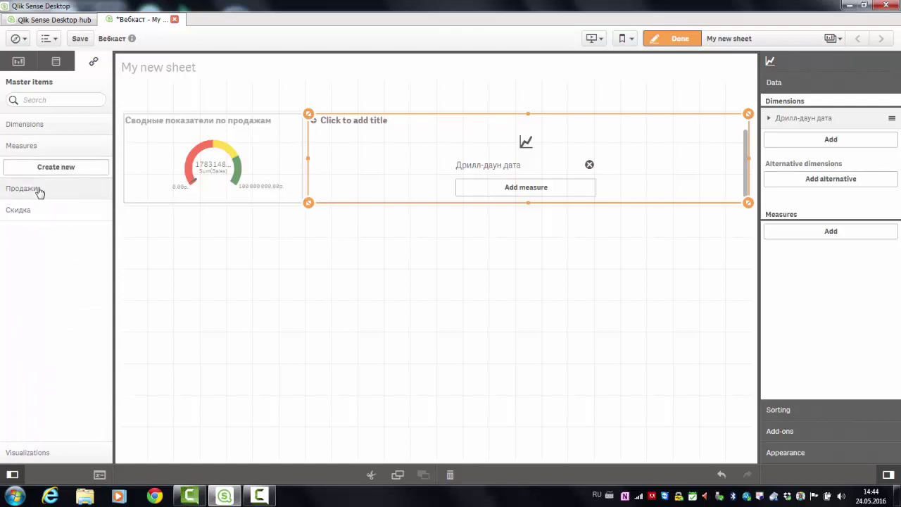
drag(38, 189, 580, 169)
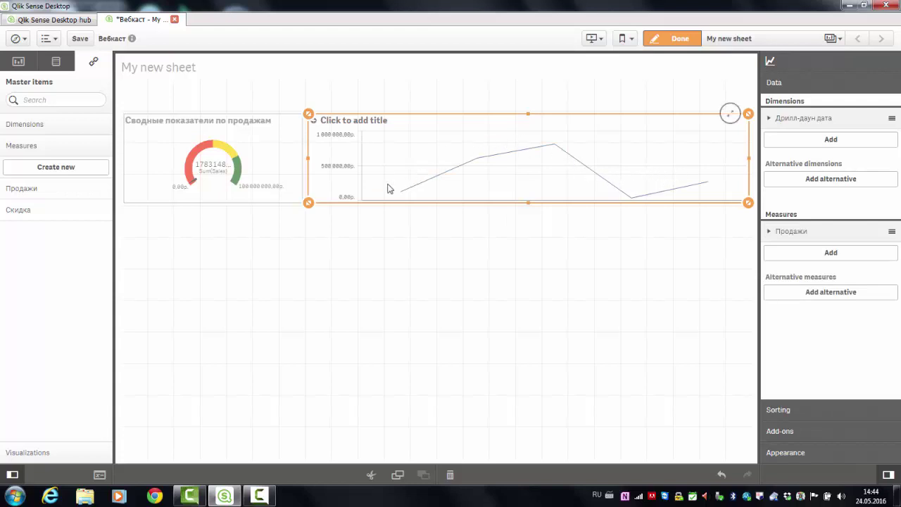
click(378, 120)
text(инамика продаж)
Place a pie chart beneath the sales gauge, narrow it to the gauge's width and reduce its height to about half.
click(17, 62)
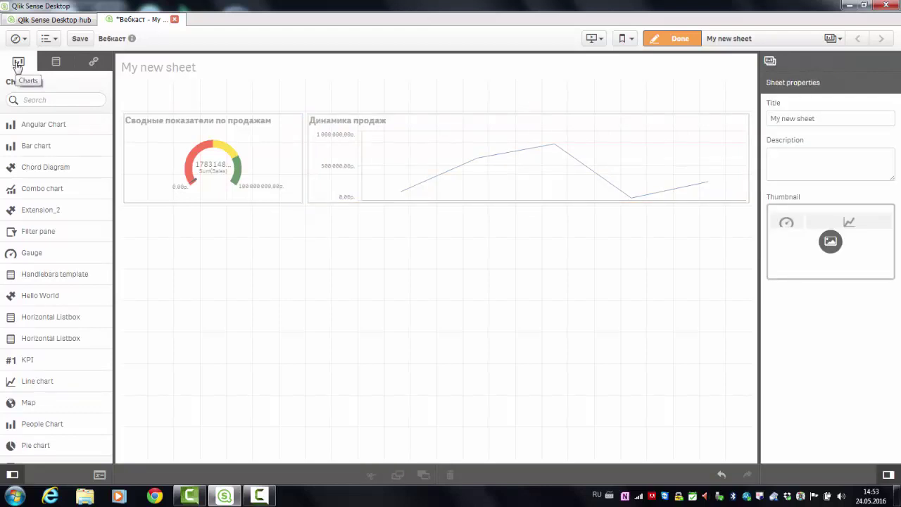
drag(28, 445, 227, 243)
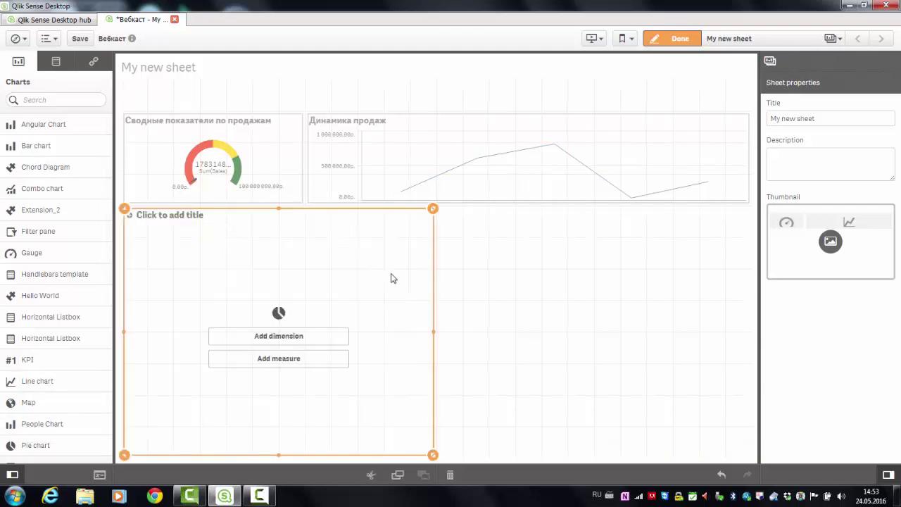
drag(434, 338, 304, 325)
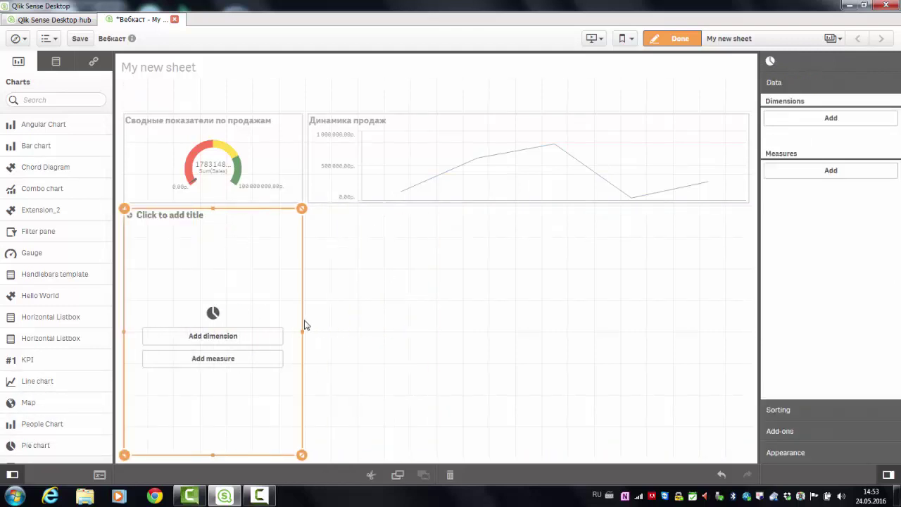
drag(213, 455, 214, 341)
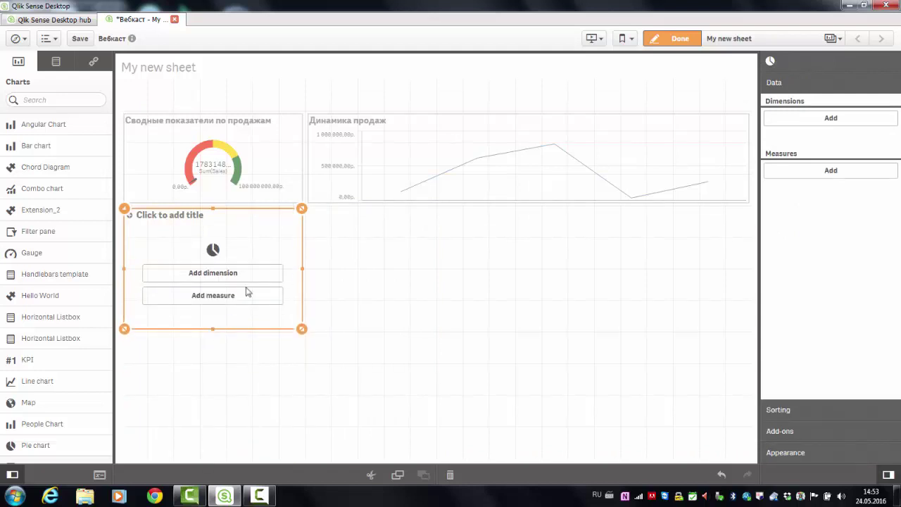
Give the pie chart the master dimension Заказчик and the master measure Продажи.
click(89, 64)
click(39, 125)
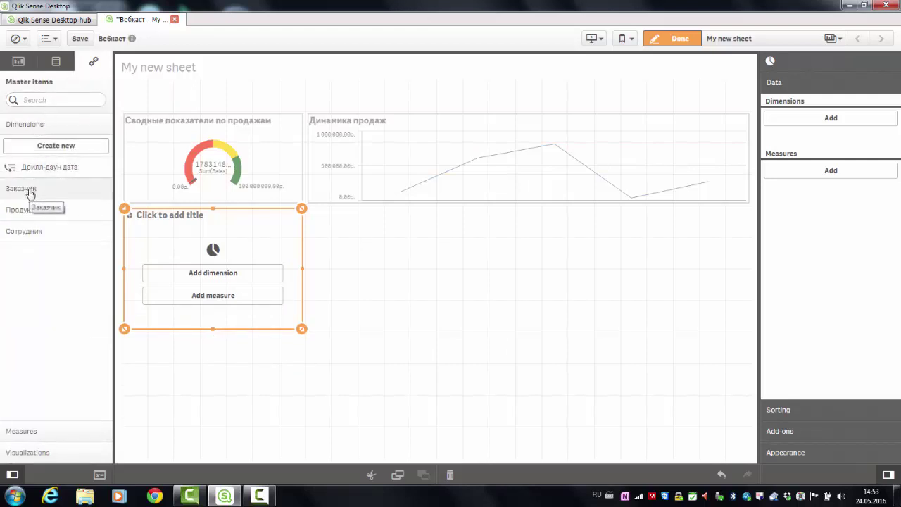
drag(29, 192, 209, 261)
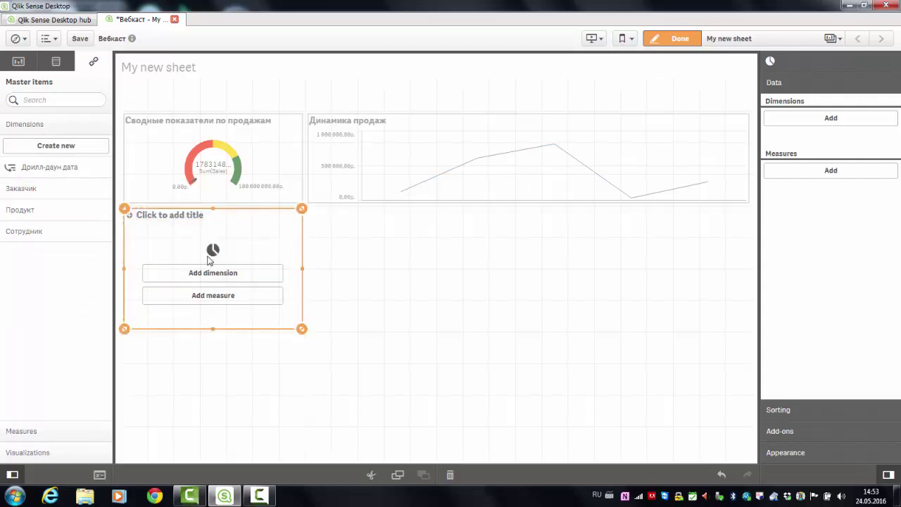
click(32, 431)
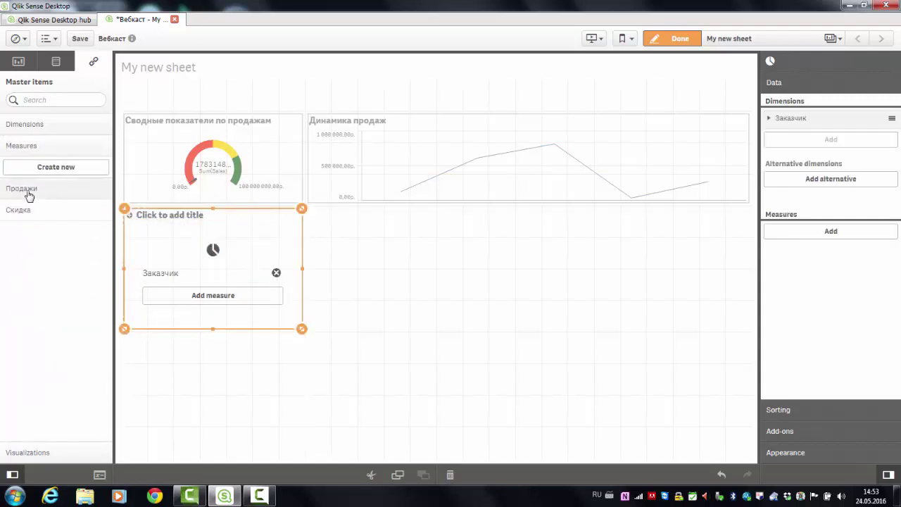
drag(28, 191, 217, 275)
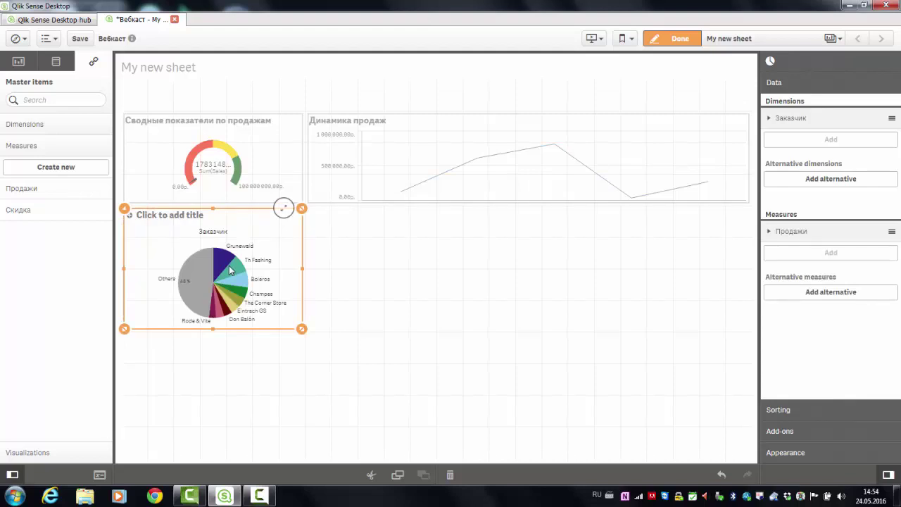
Title the pie chart Распределение продаж по заказчикам.
click(199, 215)
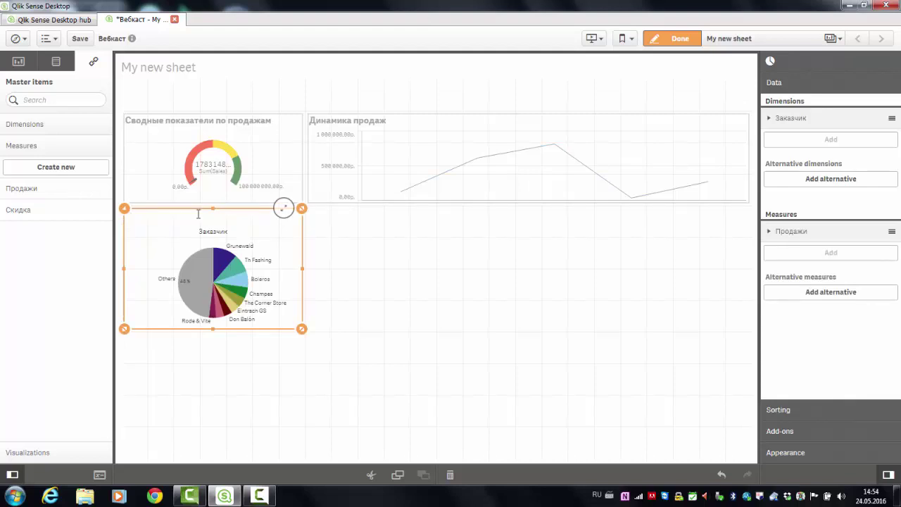
text(Распределение продаж)
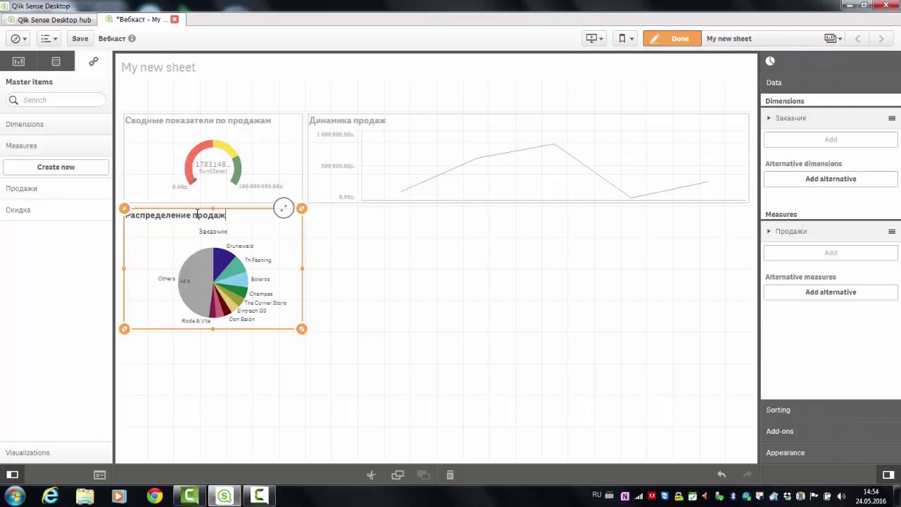
text( по заказчикам)
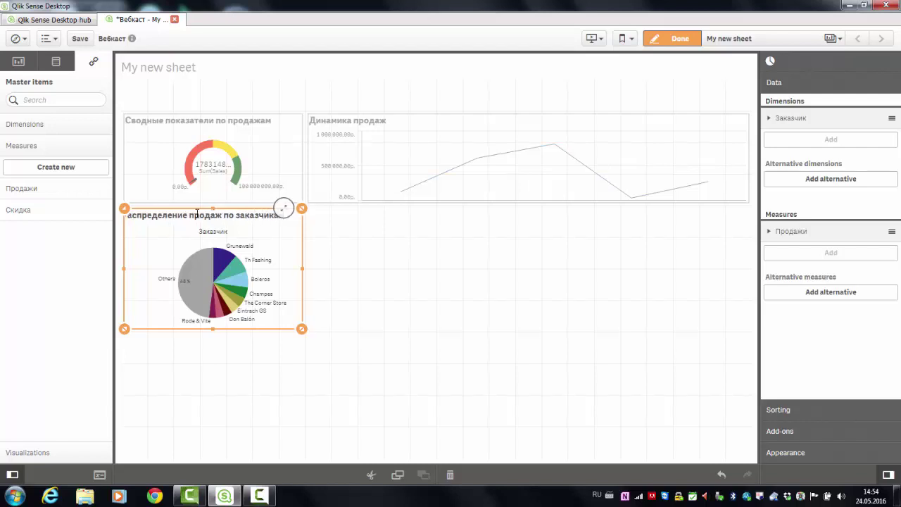
click(401, 283)
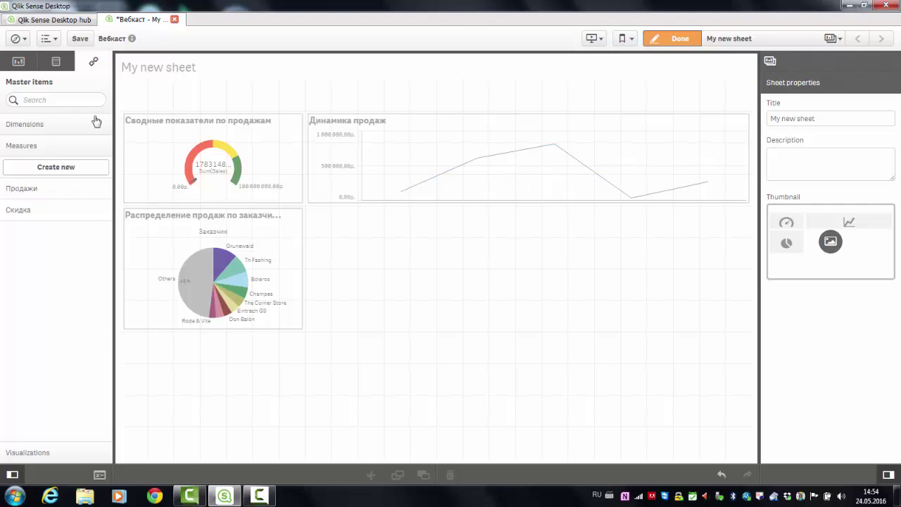
Place a treemap in the free space beside the pie chart, beneath the line chart.
click(27, 62)
scroll(63, 221, down, 5)
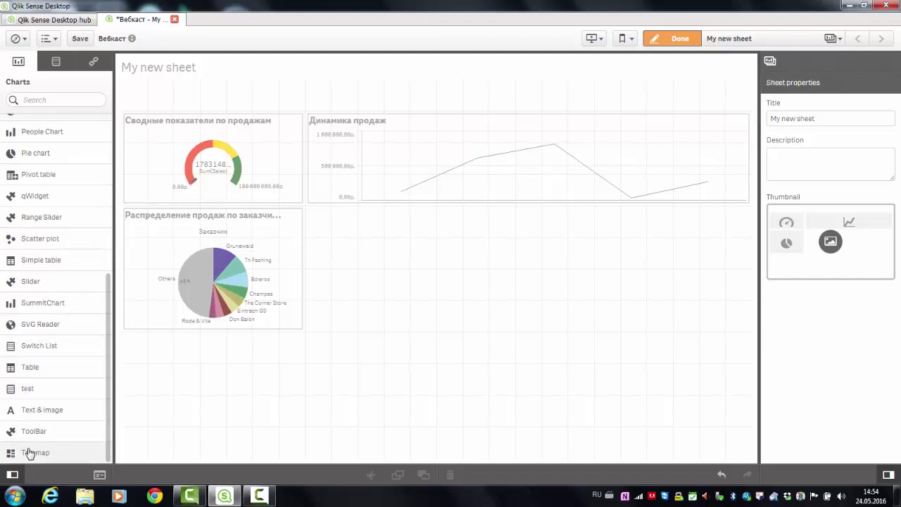
drag(30, 453, 507, 259)
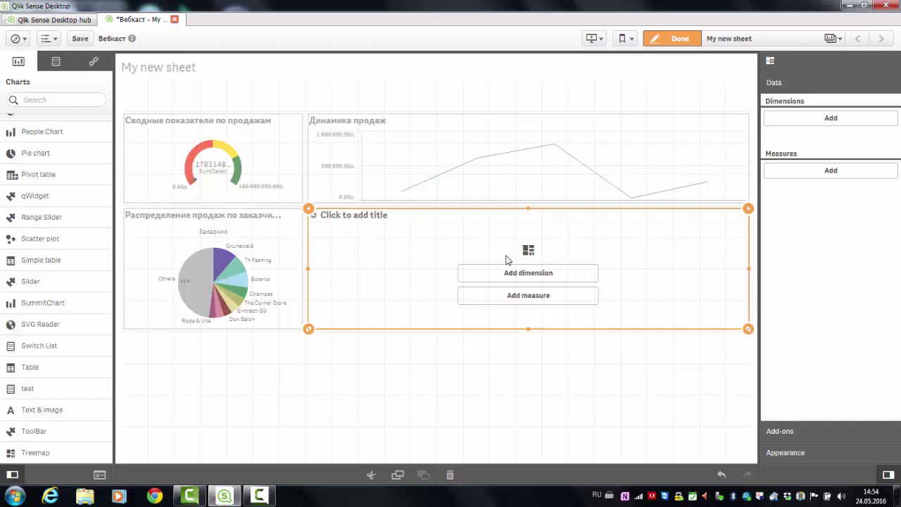
Assign the master dimension Продукт to the treemap.
click(96, 64)
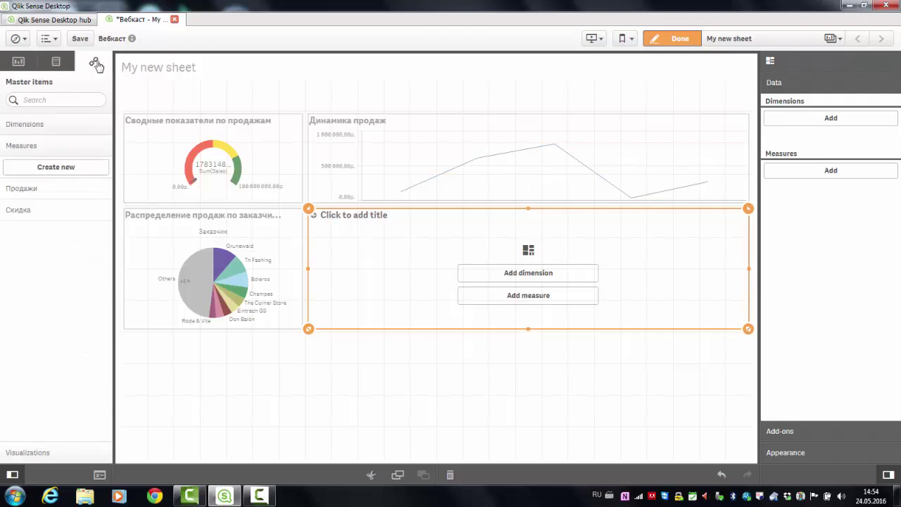
click(40, 124)
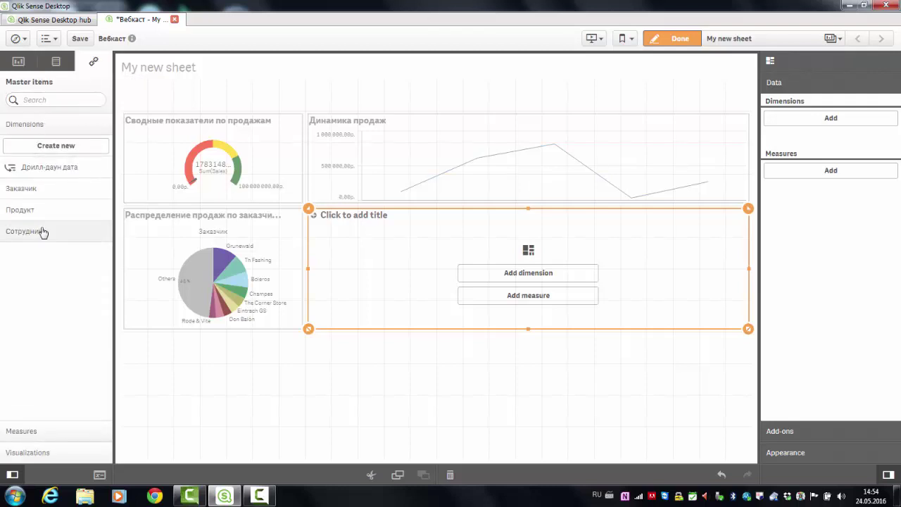
drag(40, 211, 522, 274)
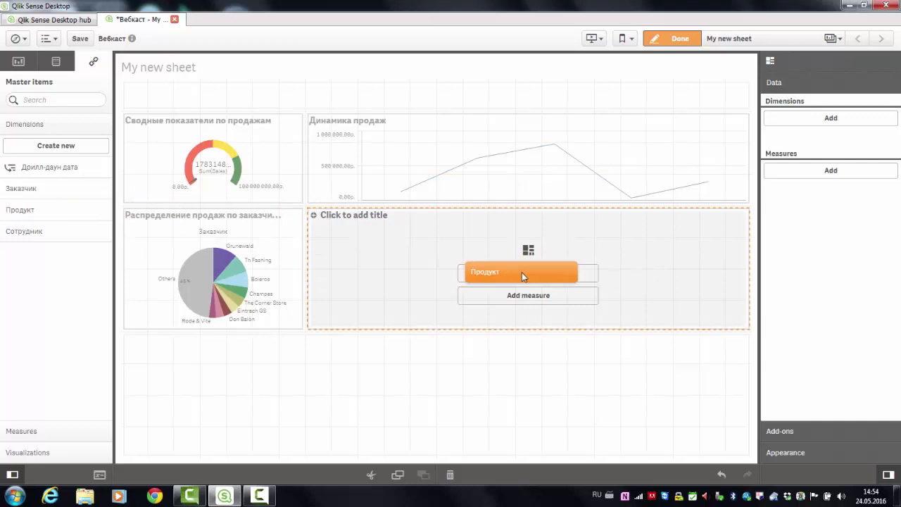
drag(522, 273, 522, 273)
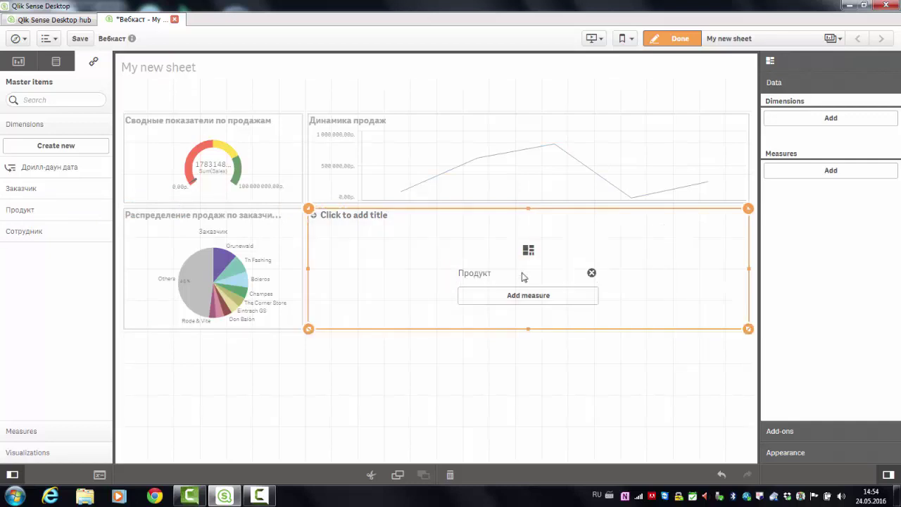
Assign the master measure Продажи to the treemap and switch its colors to custom, colored by expression.
click(14, 431)
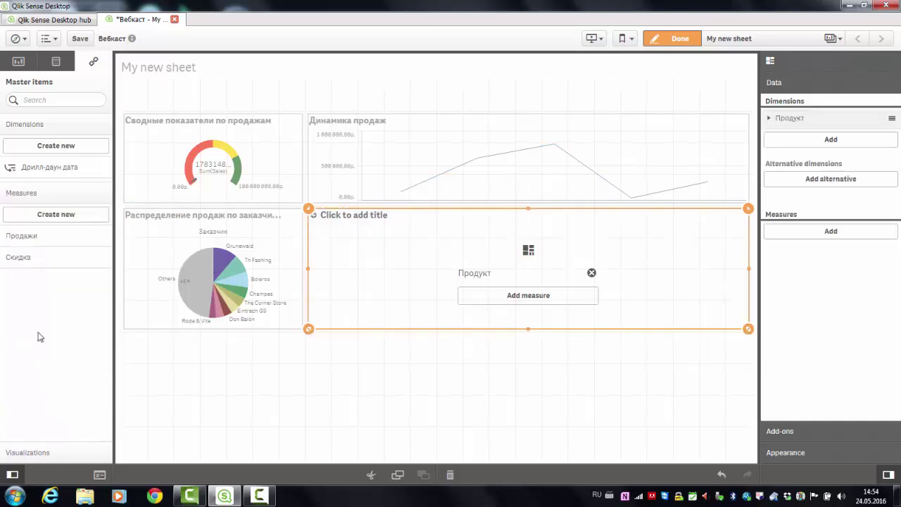
drag(28, 188, 529, 278)
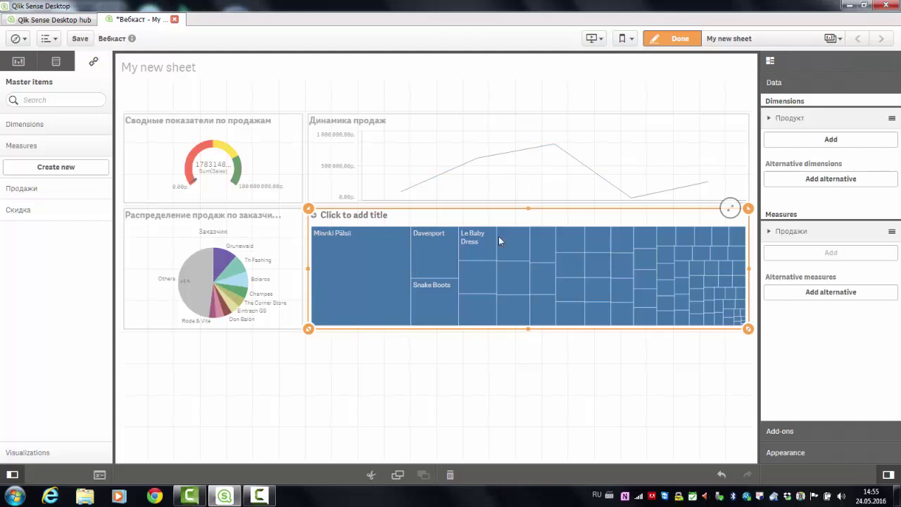
click(789, 452)
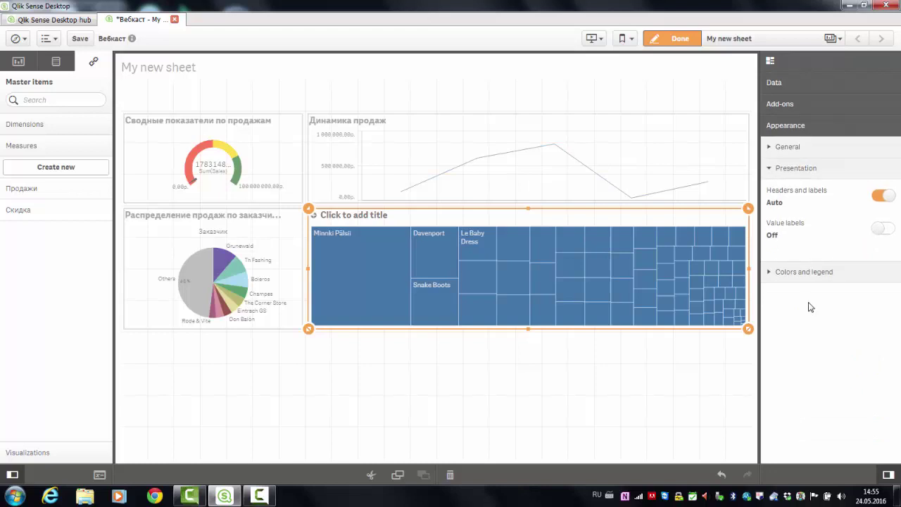
click(769, 273)
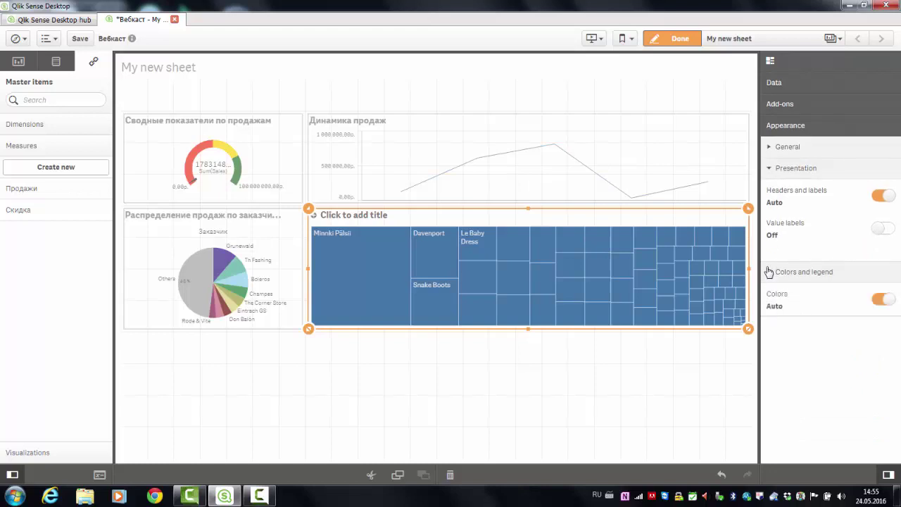
click(882, 299)
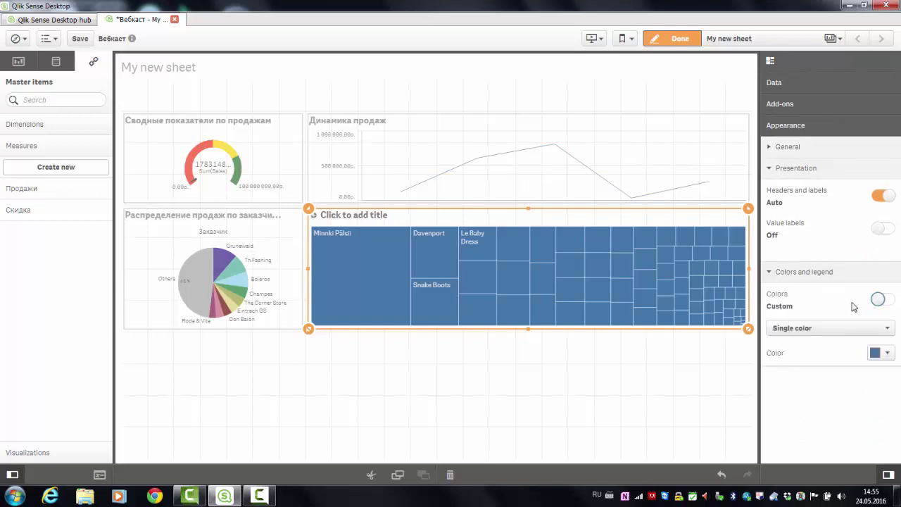
click(854, 328)
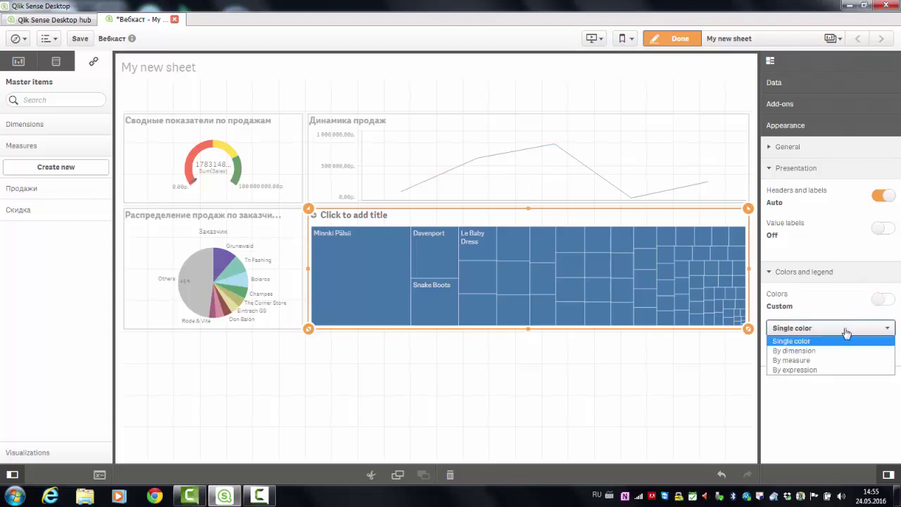
click(804, 373)
Set the treemap's color expression to Sum(Quantity) and stop treating the expression as a color code.
click(844, 367)
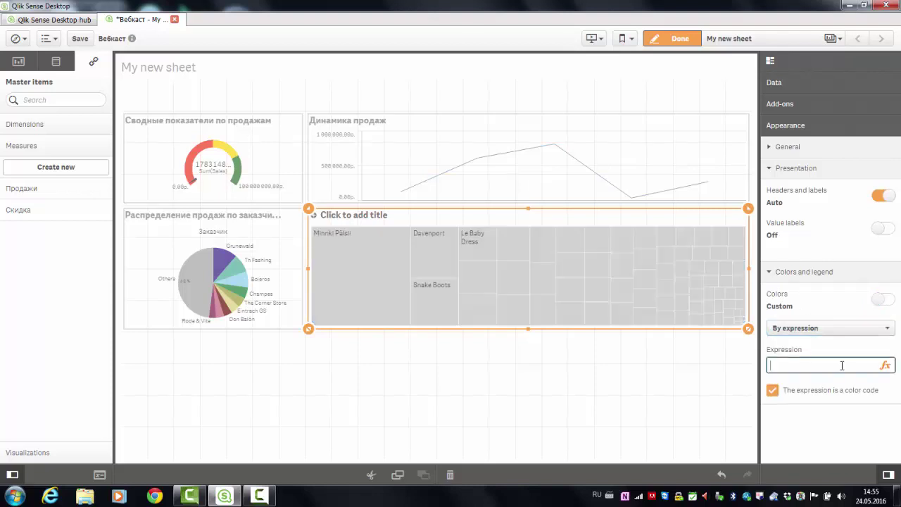
click(880, 366)
click(845, 126)
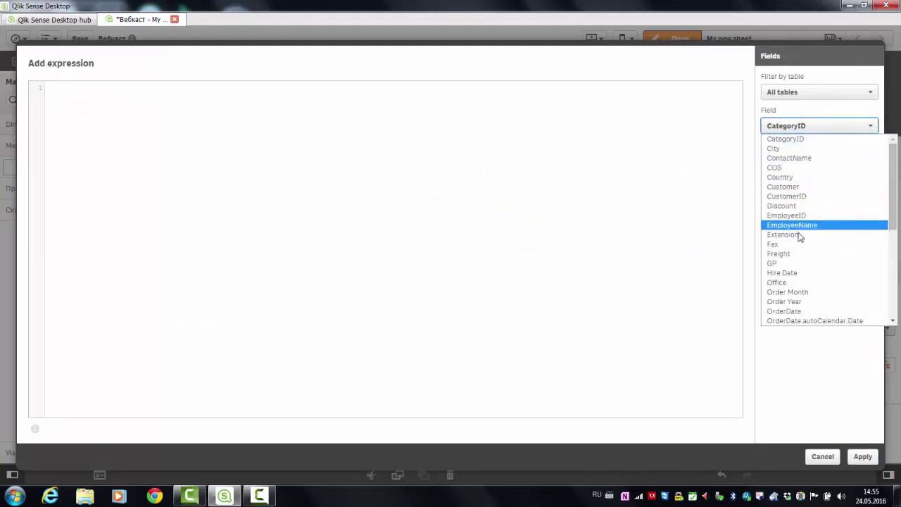
scroll(798, 273, down, 5)
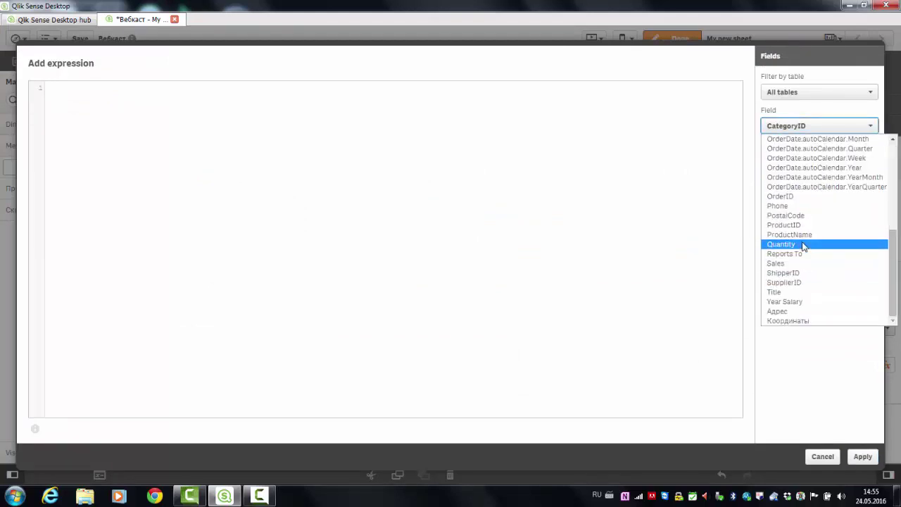
click(795, 243)
click(819, 147)
click(816, 170)
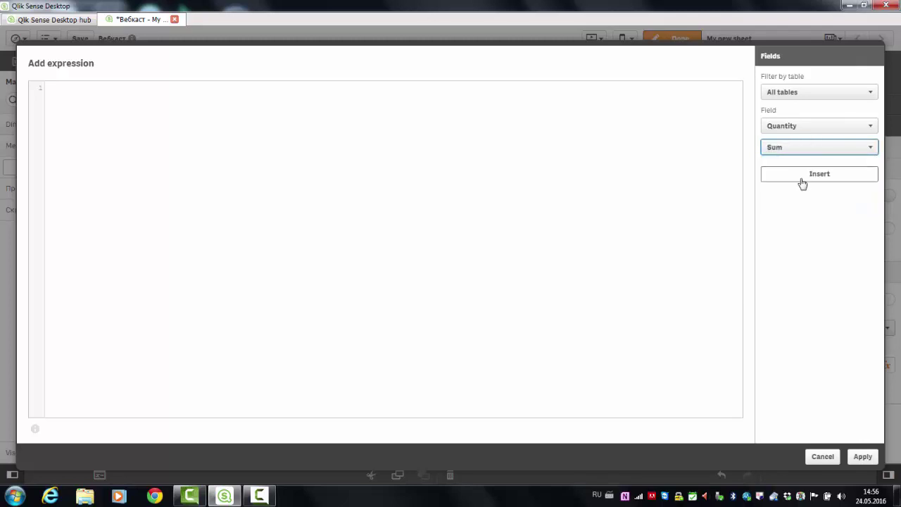
click(806, 180)
click(863, 456)
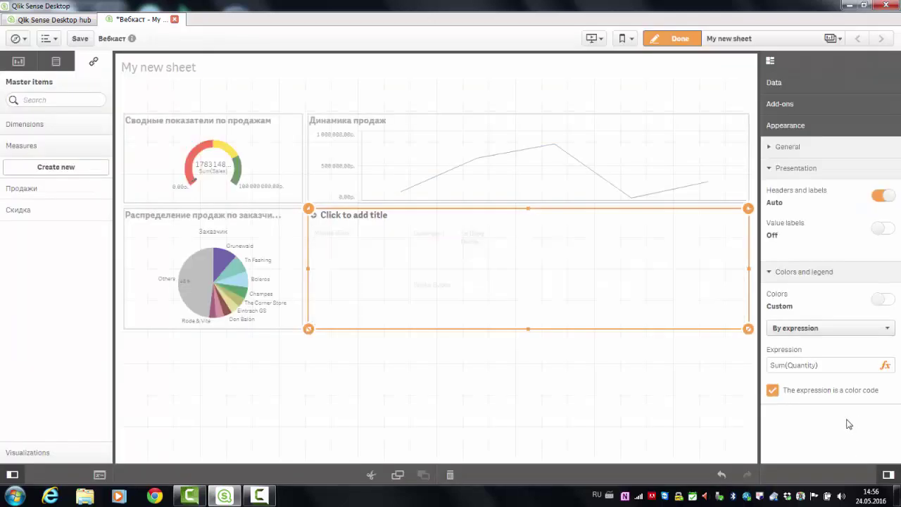
click(779, 392)
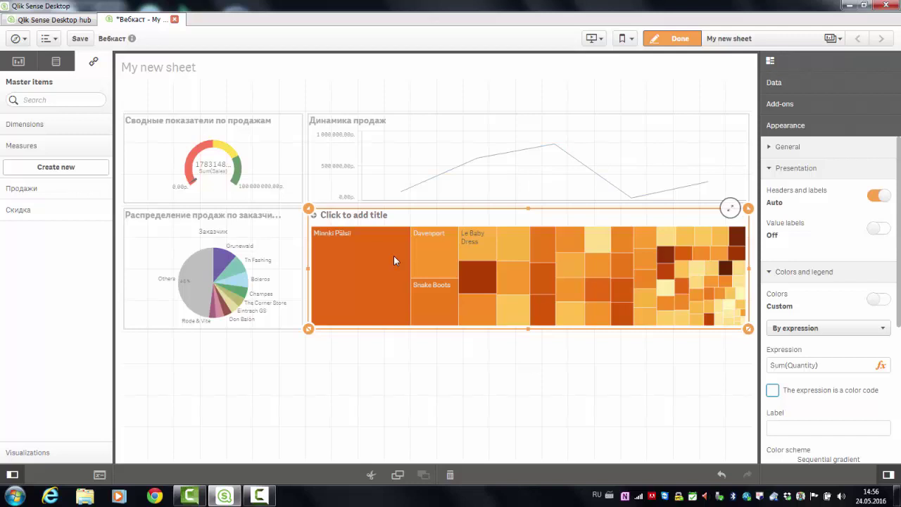
Title the treemap Распределение продаж по продуктам.
click(386, 216)
text(Распределение прод)
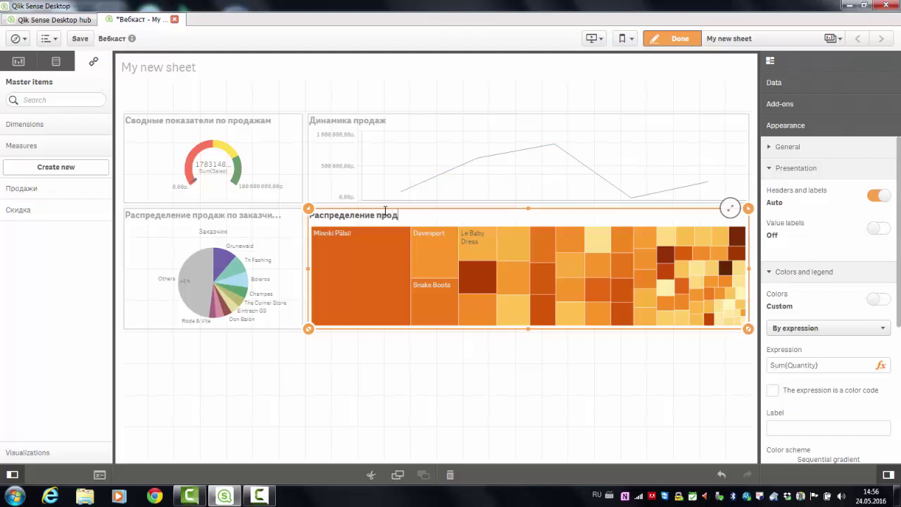
text(аж по продуктам)
Place a map in the free space beneath the pie chart and narrow it to the pie chart's width.
click(27, 65)
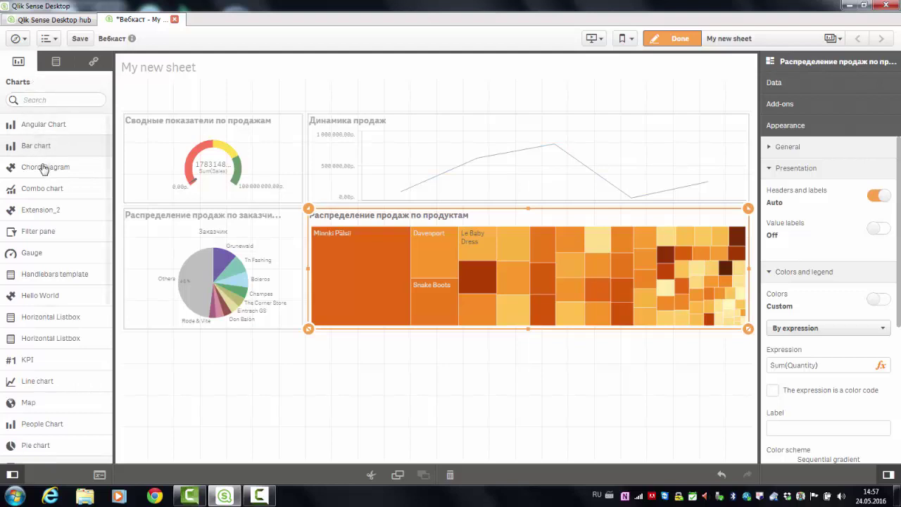
scroll(36, 187, down, 3)
scroll(37, 190, down, 3)
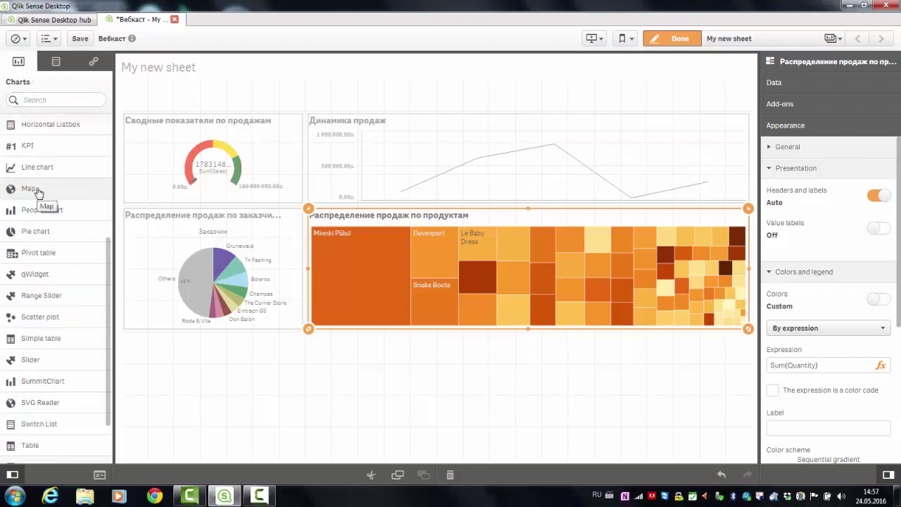
drag(38, 190, 197, 397)
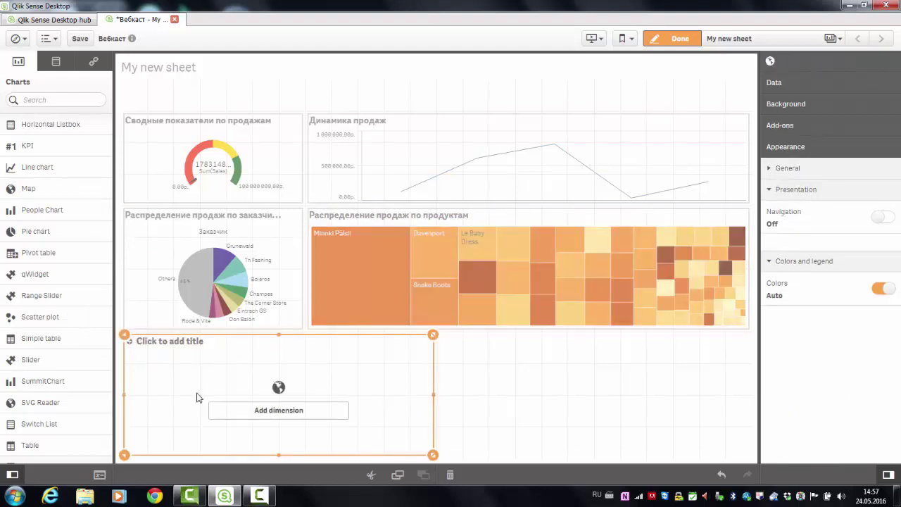
drag(434, 399, 312, 399)
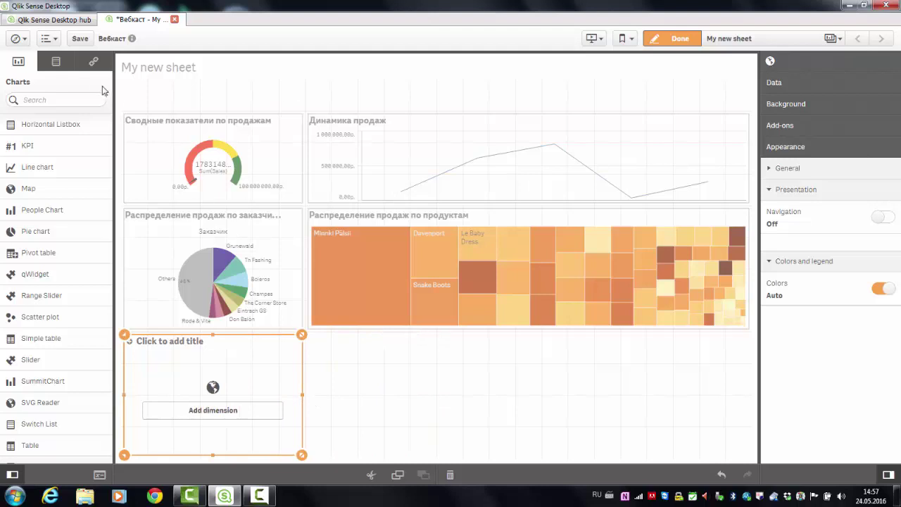
Give the map the master dimension Заказчик and the master measure Продажи.
click(93, 62)
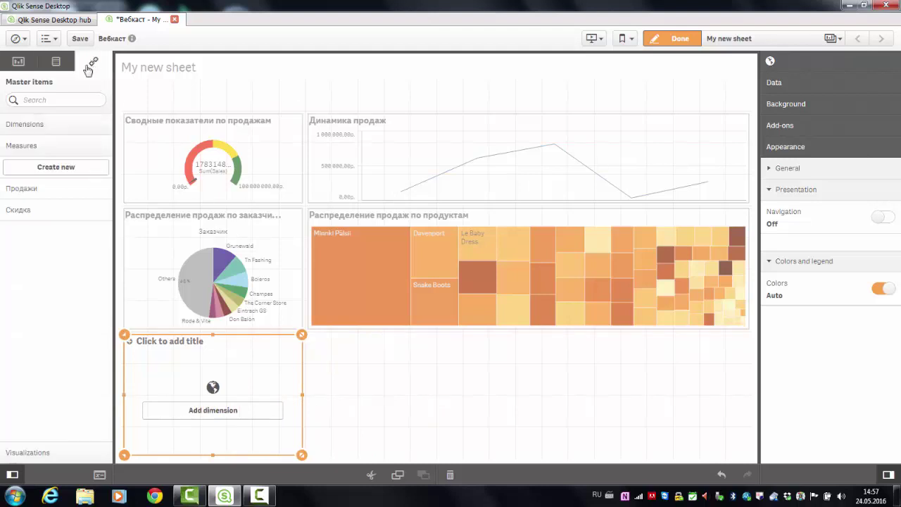
click(58, 124)
drag(38, 190, 206, 392)
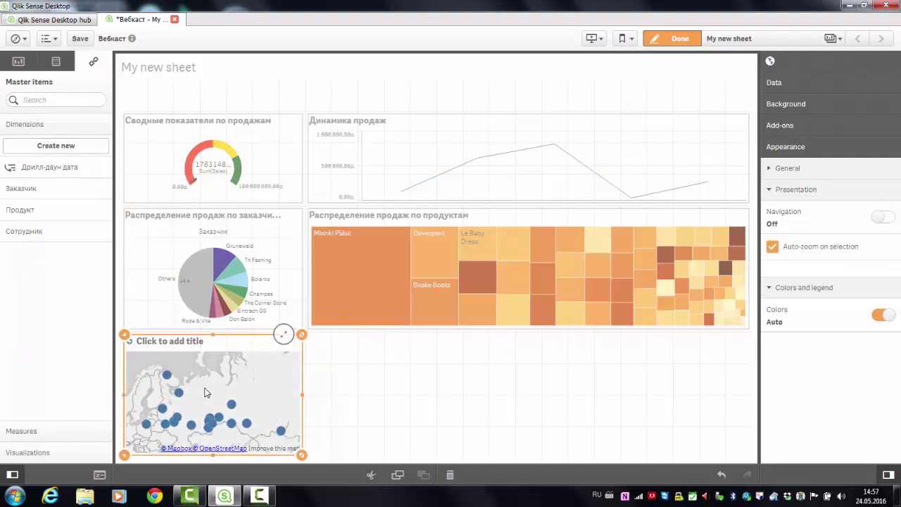
click(26, 429)
drag(43, 190, 208, 395)
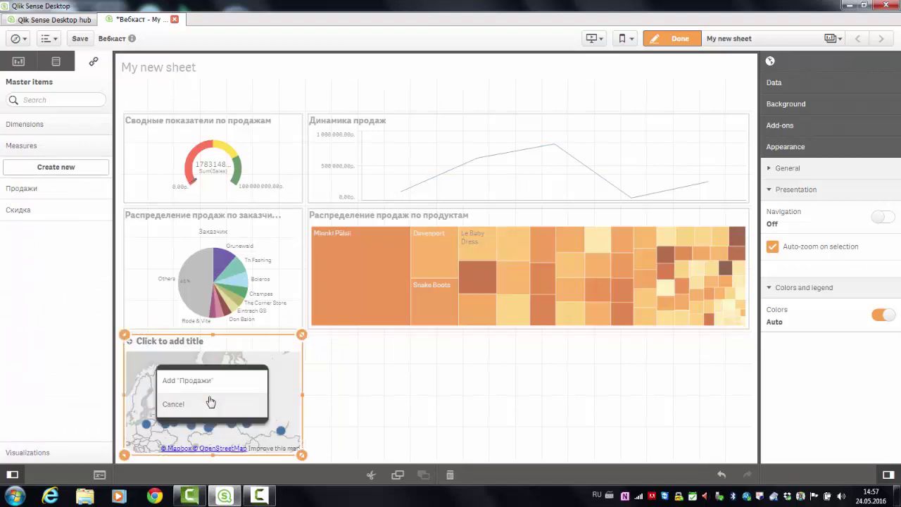
click(210, 380)
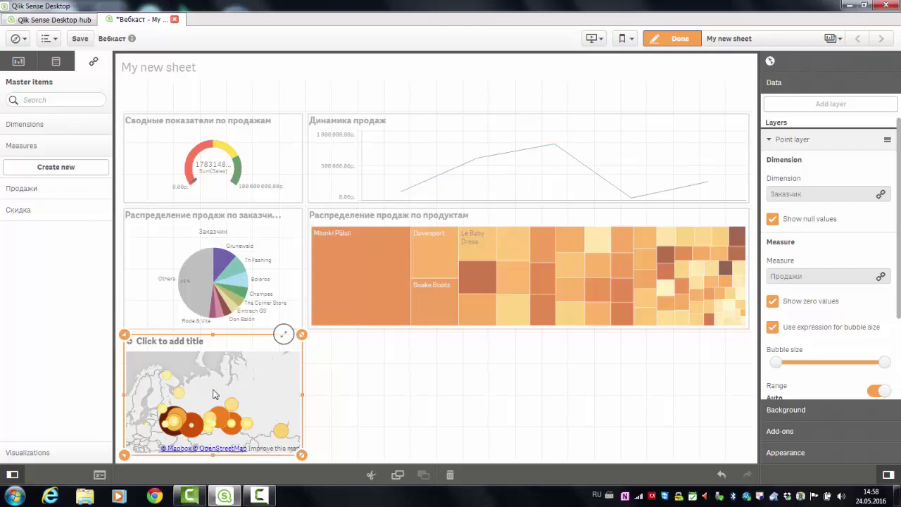
Title the map Географическое распределение продаж.
click(204, 345)
text(Гео)
text(графическ)
text(ое расп)
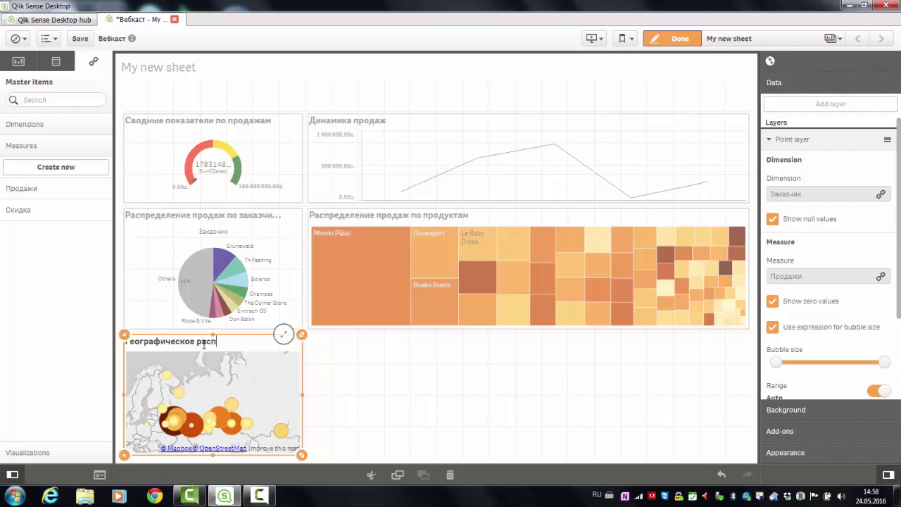
text(ределение прод)
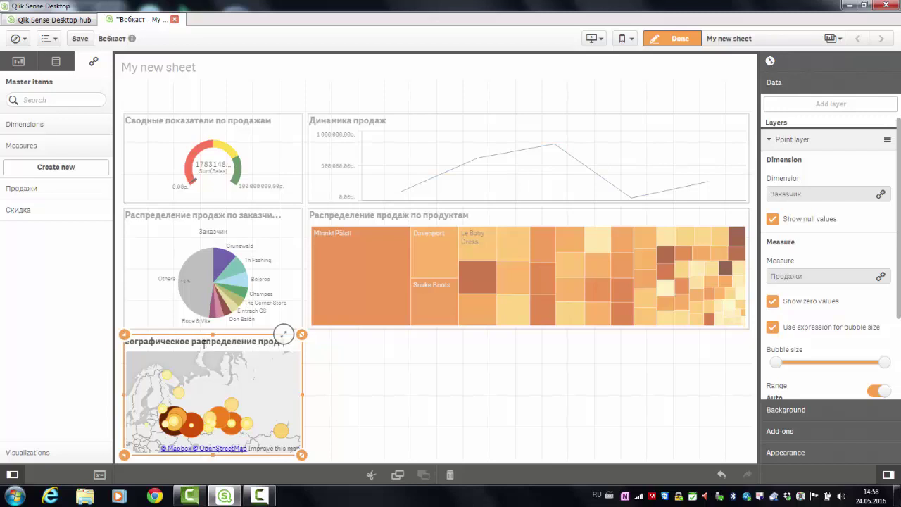
text(аж)
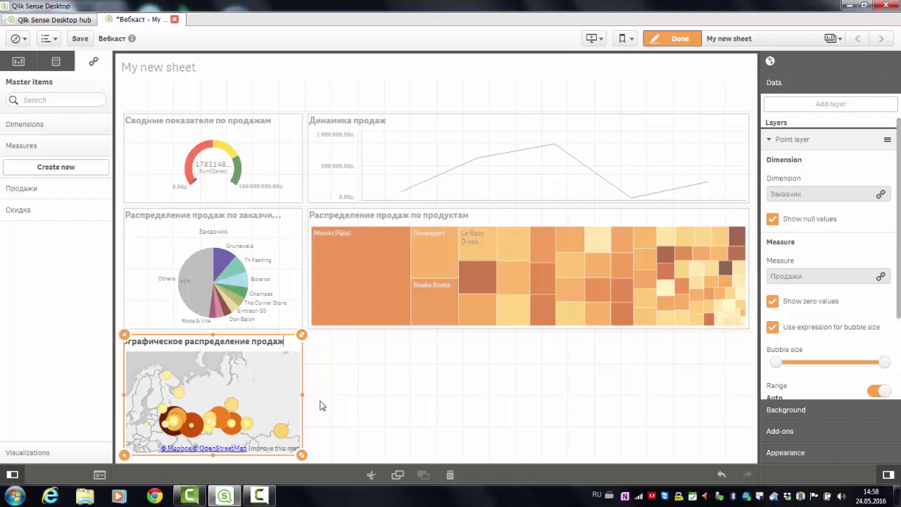
click(243, 448)
Place a bar chart beside the map, beneath the treemap, with the master dimension Сотрудник and the master measure Скидка.
click(13, 63)
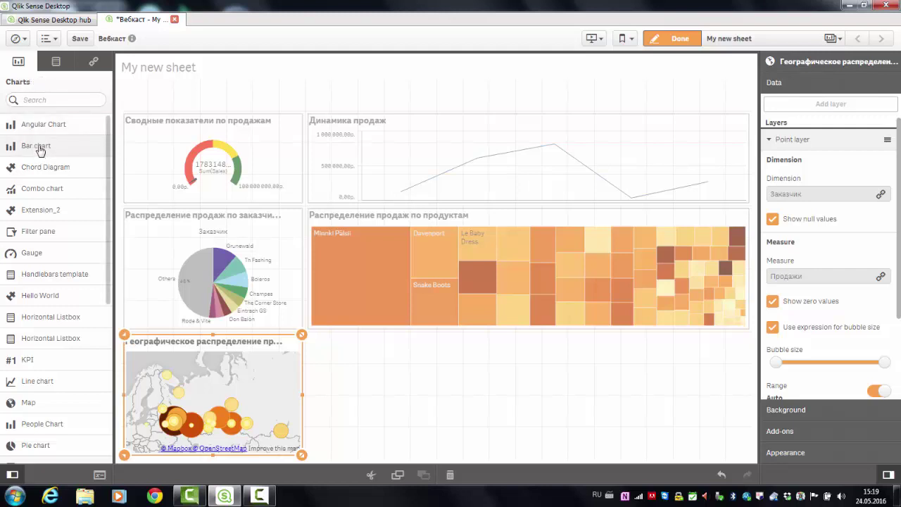
drag(38, 146, 471, 387)
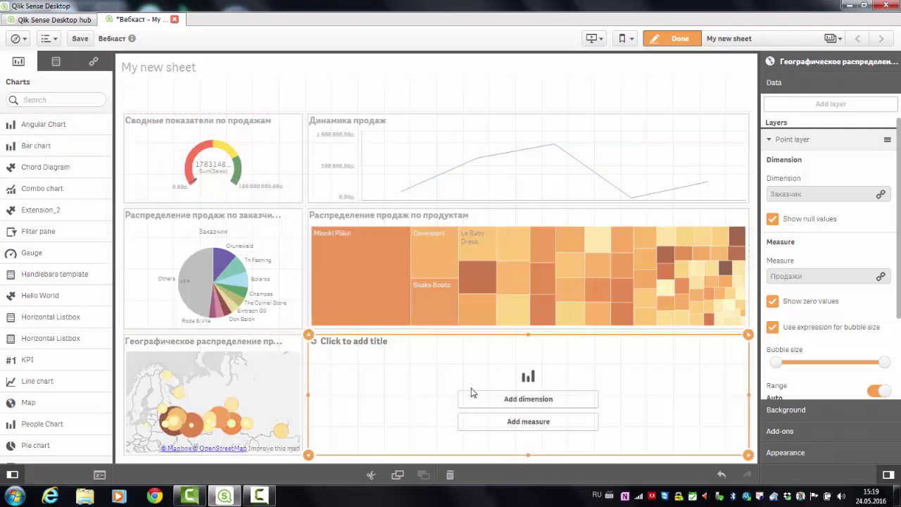
click(94, 62)
click(46, 125)
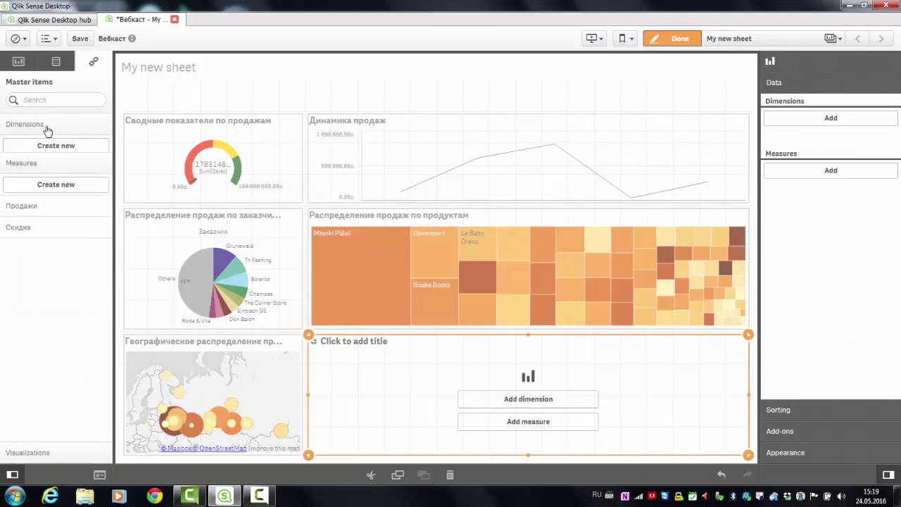
drag(58, 230, 465, 387)
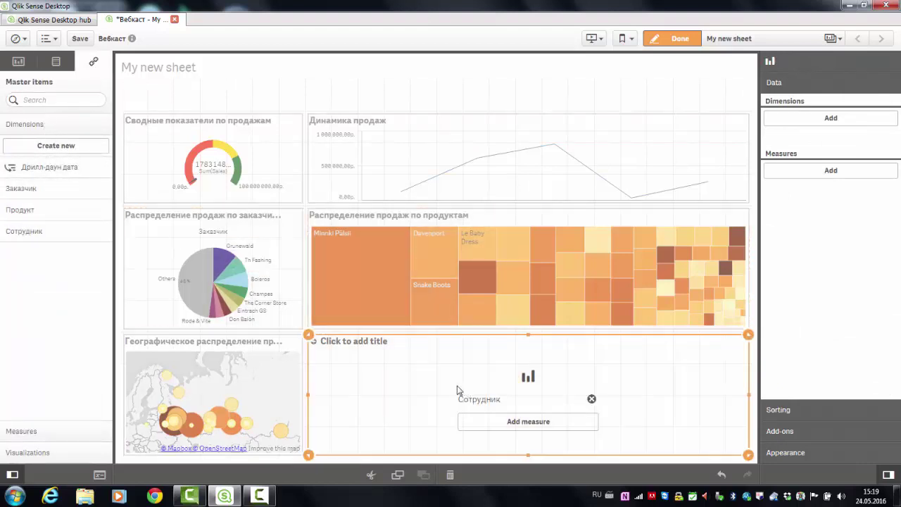
click(33, 431)
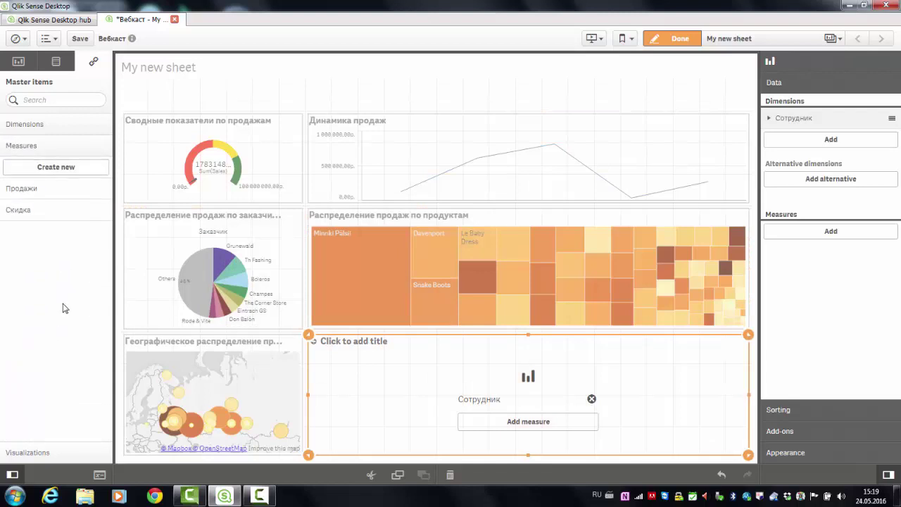
drag(45, 211, 540, 400)
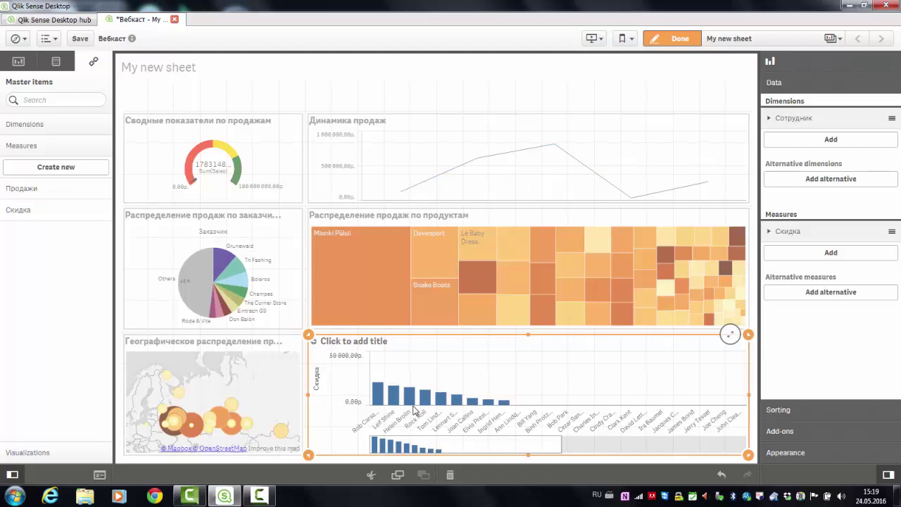
Title the bar chart Распределение скидок по сотрудникам.
click(372, 342)
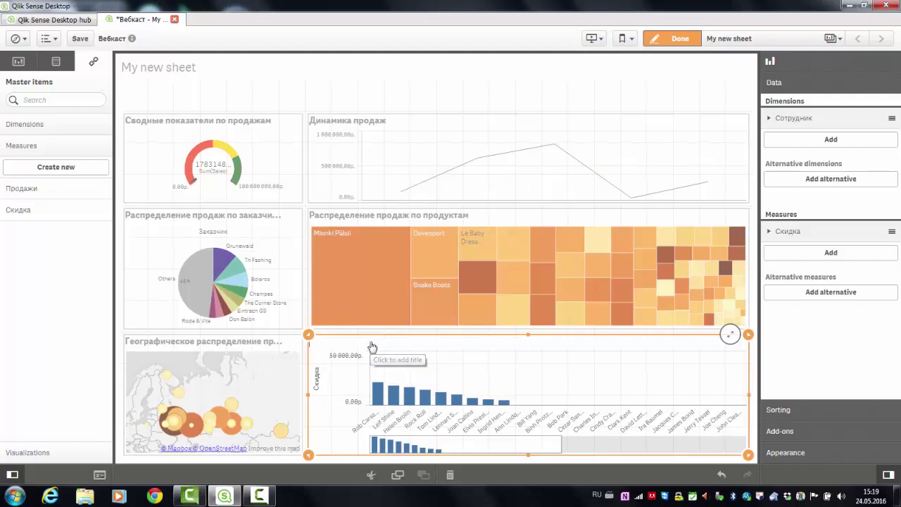
text(Распр)
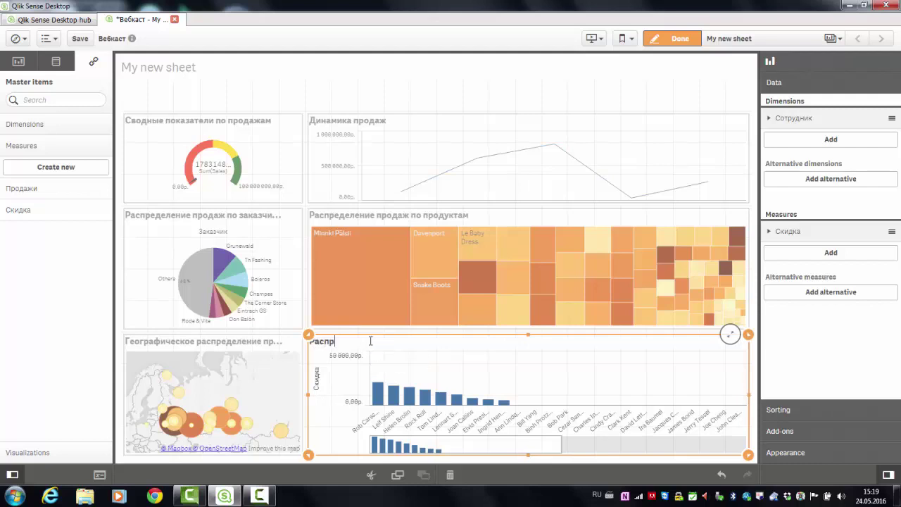
text(еделение скидок по )
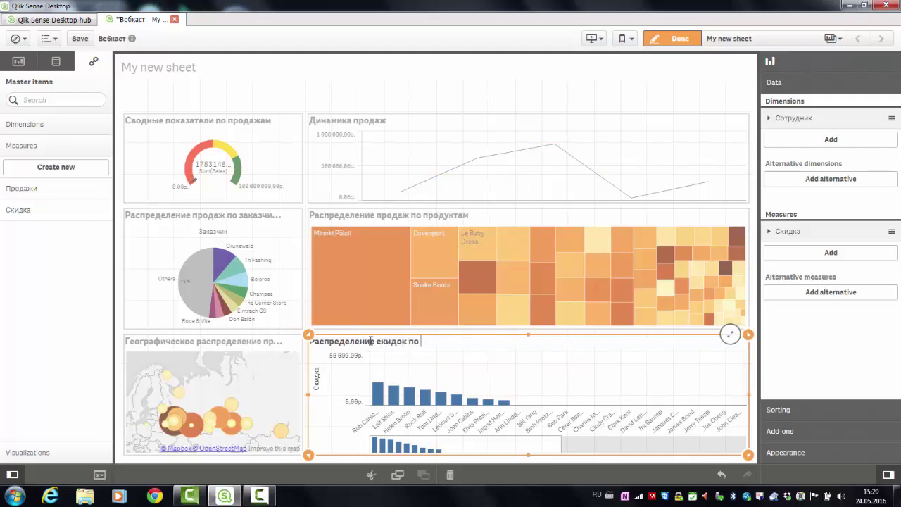
text(сотрудникам)
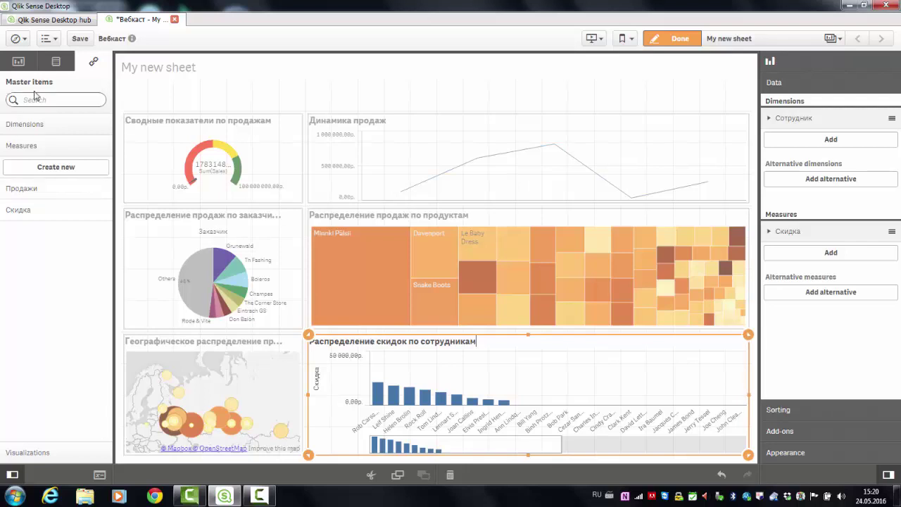
click(32, 123)
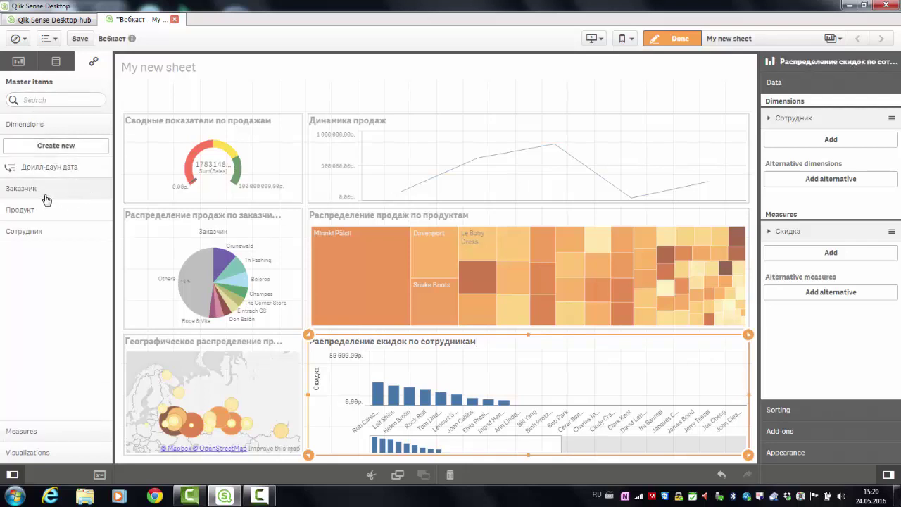
Add a filter pane above the charts with the master dimensions Заказчик, Продукт and Сотрудник.
drag(44, 192, 290, 99)
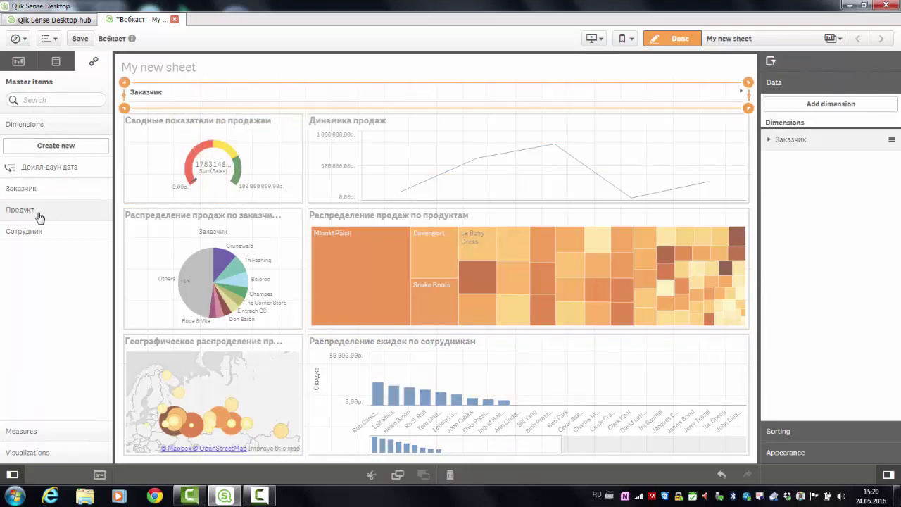
drag(41, 211, 261, 116)
drag(43, 233, 364, 107)
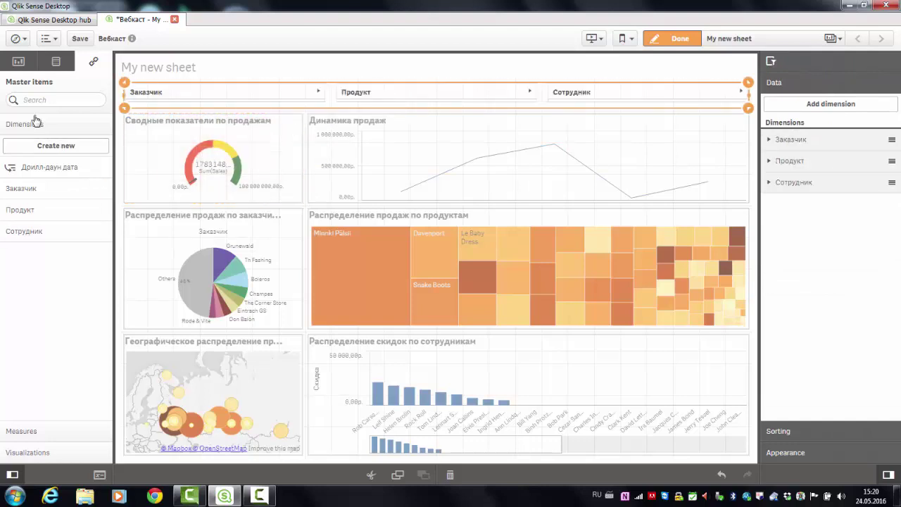
Add the OrderDate field as the fourth filter in the filter pane and finish editing the sheet.
click(55, 61)
scroll(42, 301, down, 3)
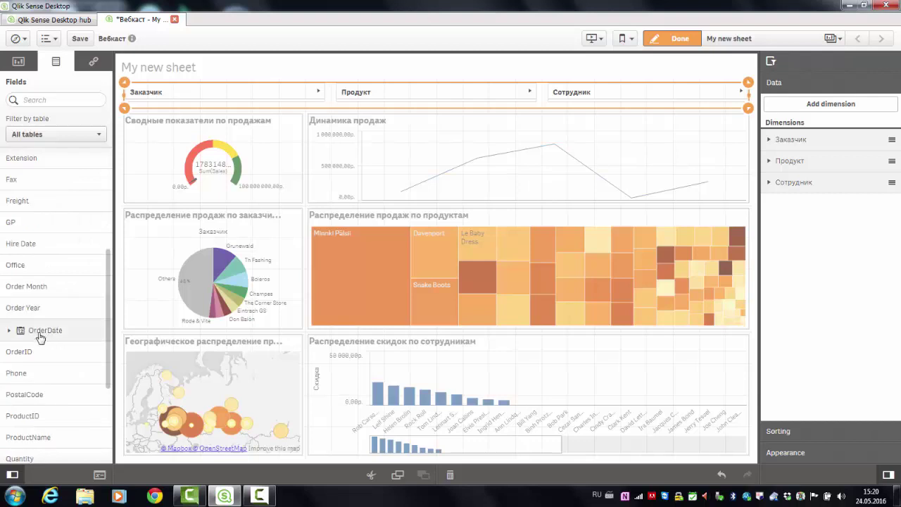
drag(27, 326, 572, 104)
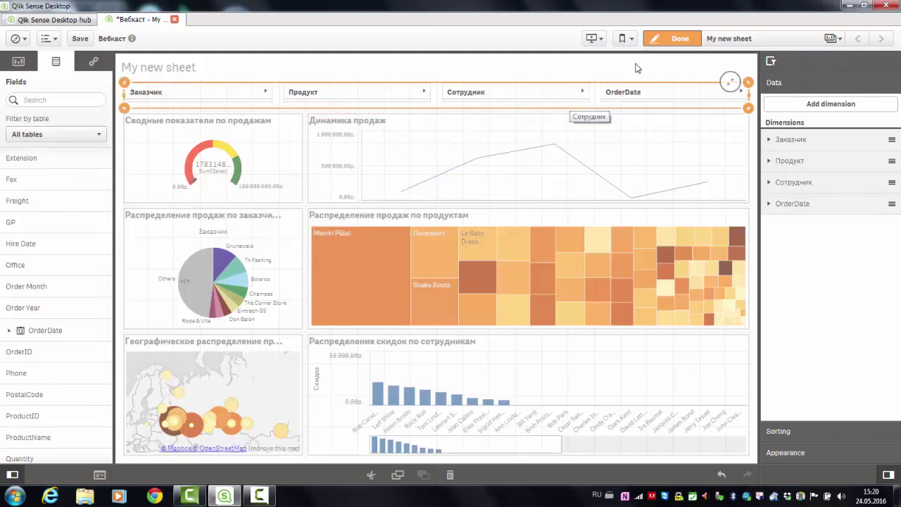
click(679, 40)
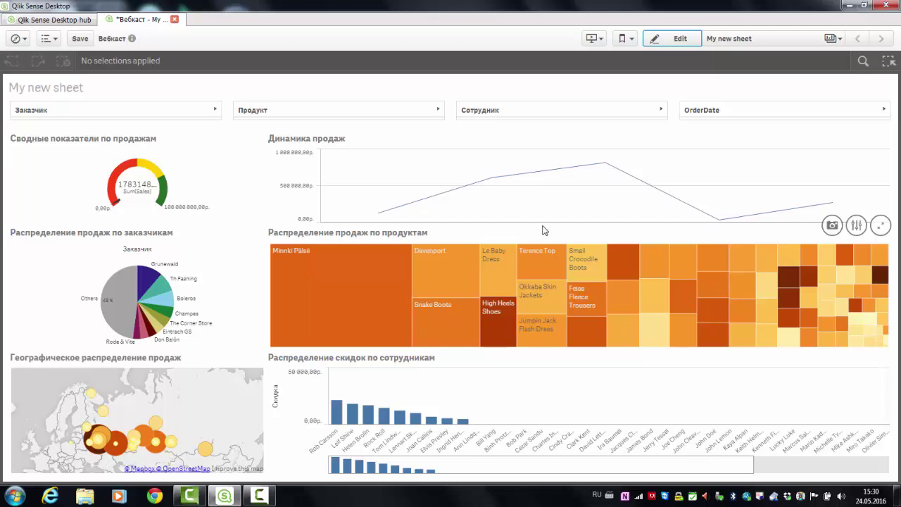
Filter the sheet by the customer Alles Lusekofter in the Заказчик filter and confirm the selection.
click(217, 113)
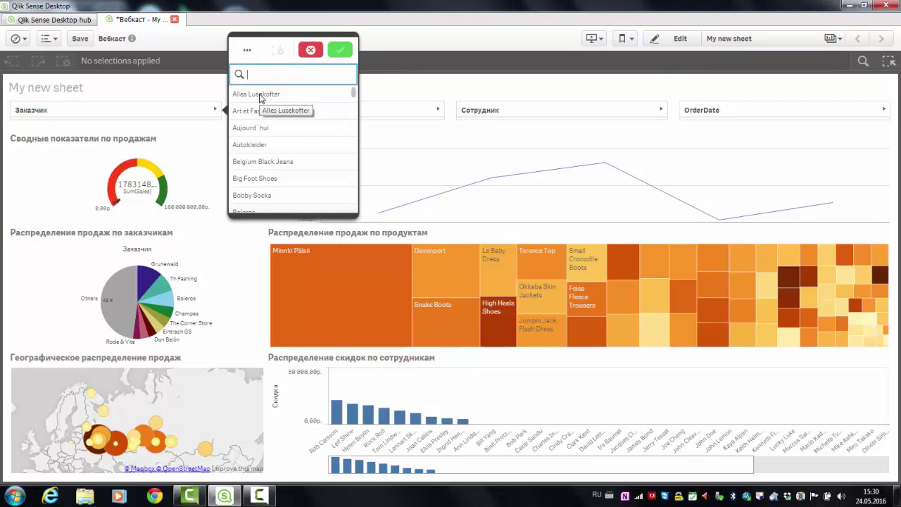
click(259, 94)
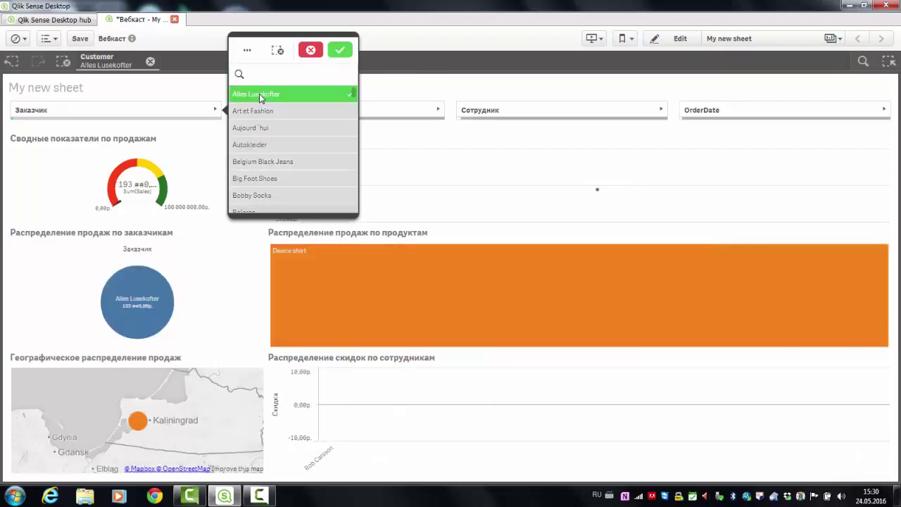
click(340, 50)
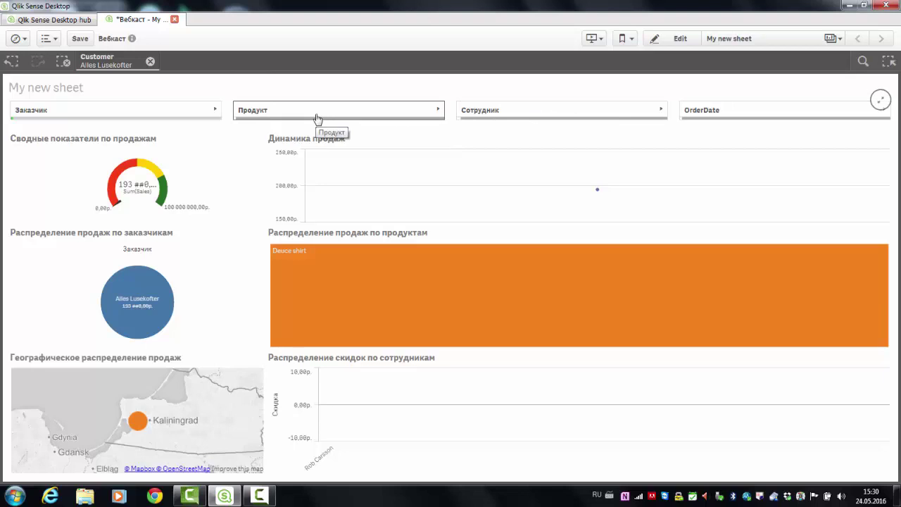
Check which values are associated in the Продукт, Сотрудник and OrderDate filters, then clear all selections.
click(438, 110)
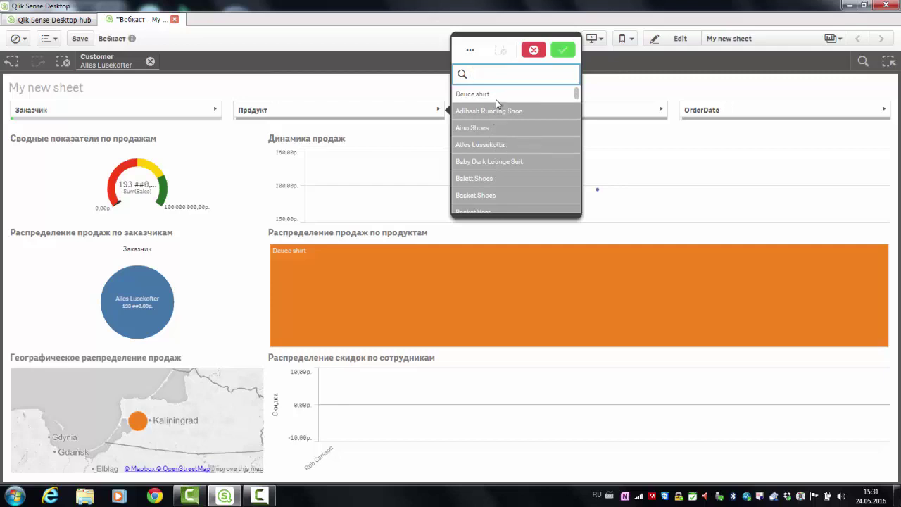
click(534, 50)
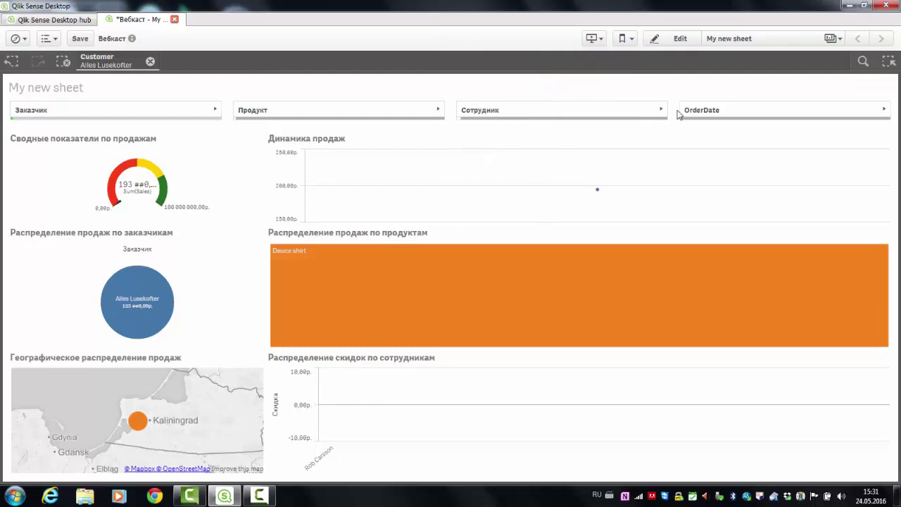
click(664, 111)
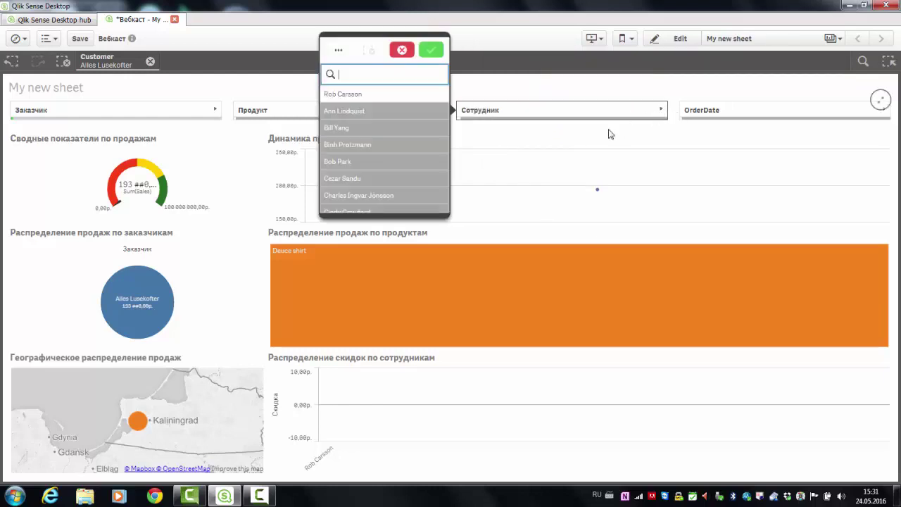
click(399, 49)
click(765, 112)
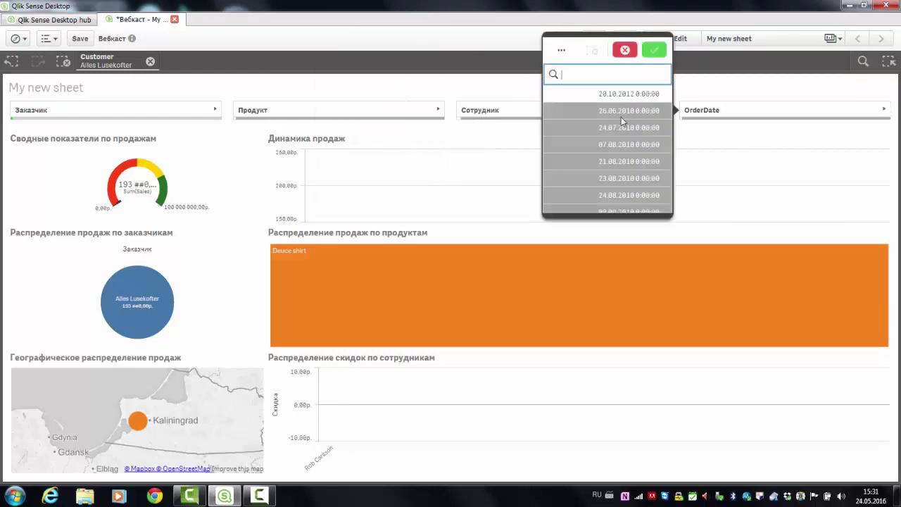
click(626, 51)
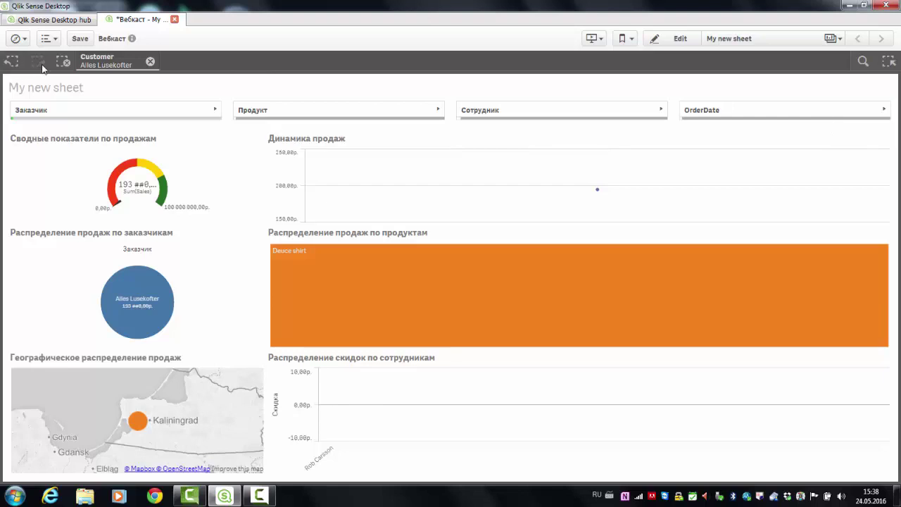
click(63, 62)
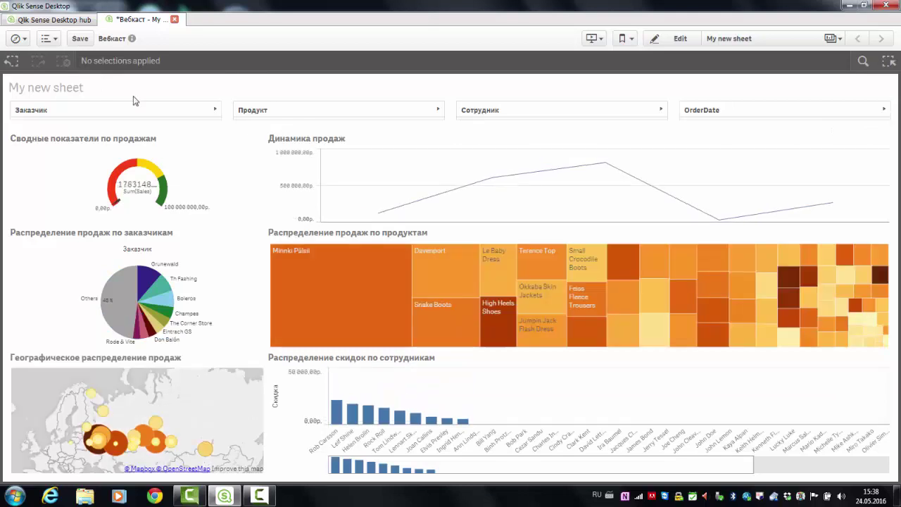
Filter by Davenport, Snake Boots, Le Baby Dress, Terence Top, High Heels Shoes and Okkaba Skin Jackets in the treemap, then clear the selections.
click(424, 265)
click(441, 328)
click(501, 282)
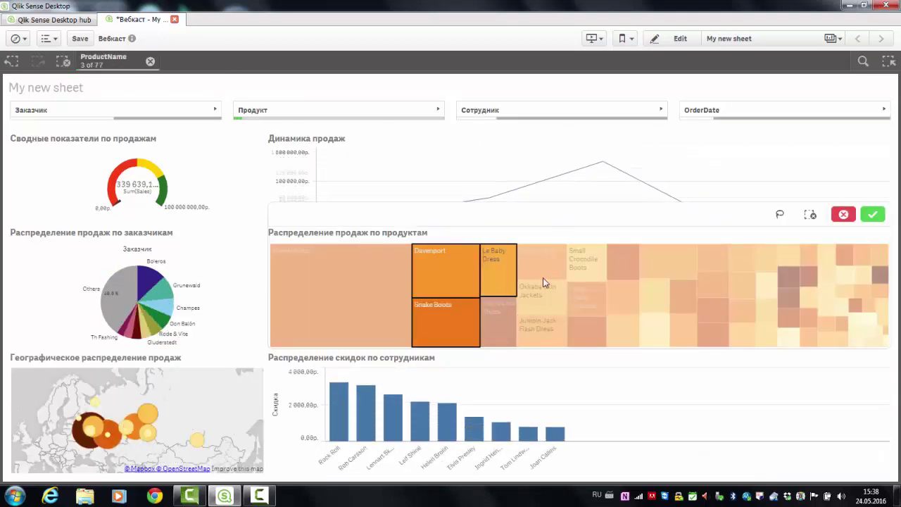
click(543, 280)
click(502, 310)
click(541, 295)
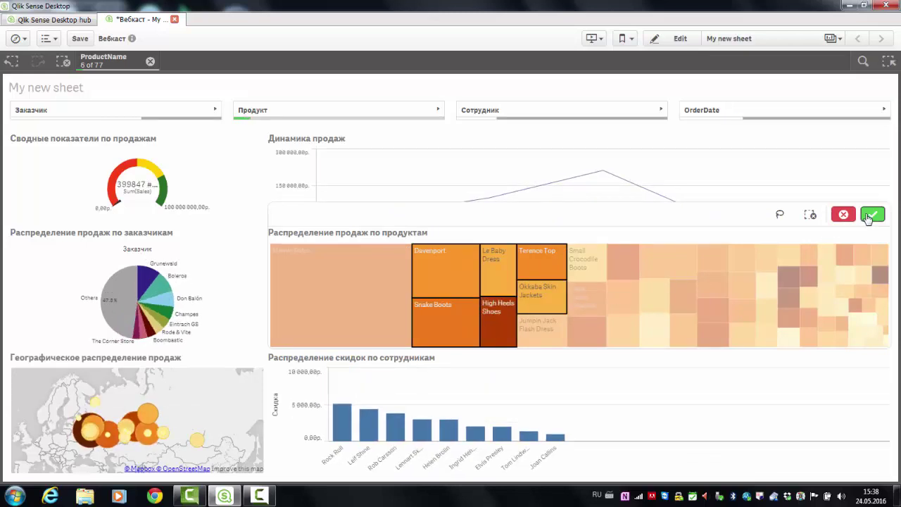
click(872, 215)
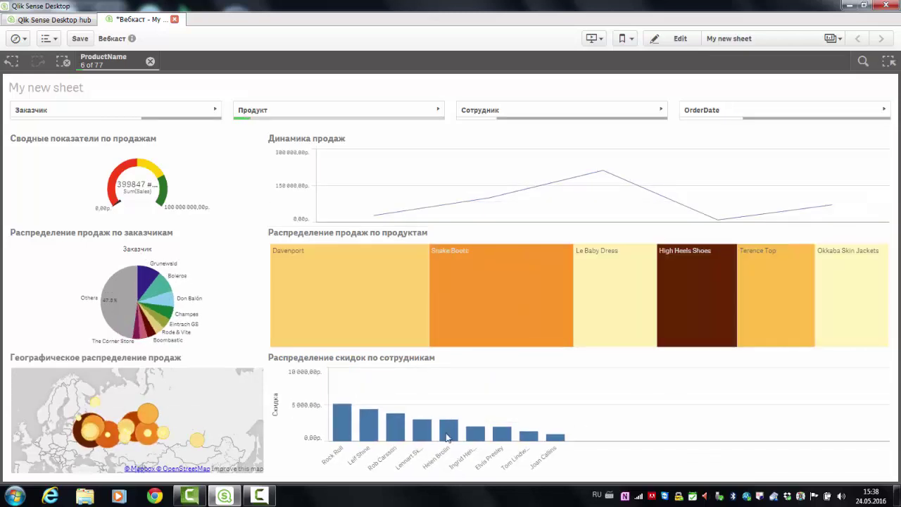
click(63, 61)
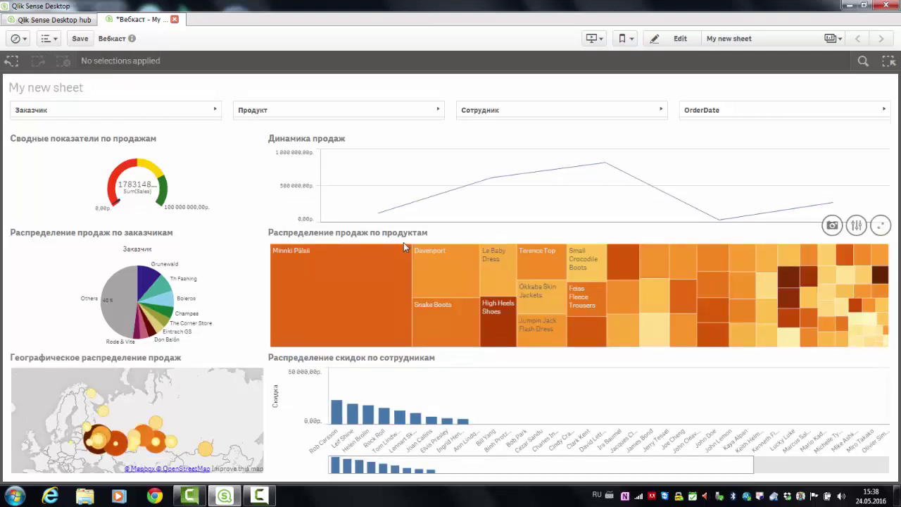
Try selecting the first six products, Adihash Running Shoe through Basket Shoes, in the Продукт filter, then cancel.
click(394, 113)
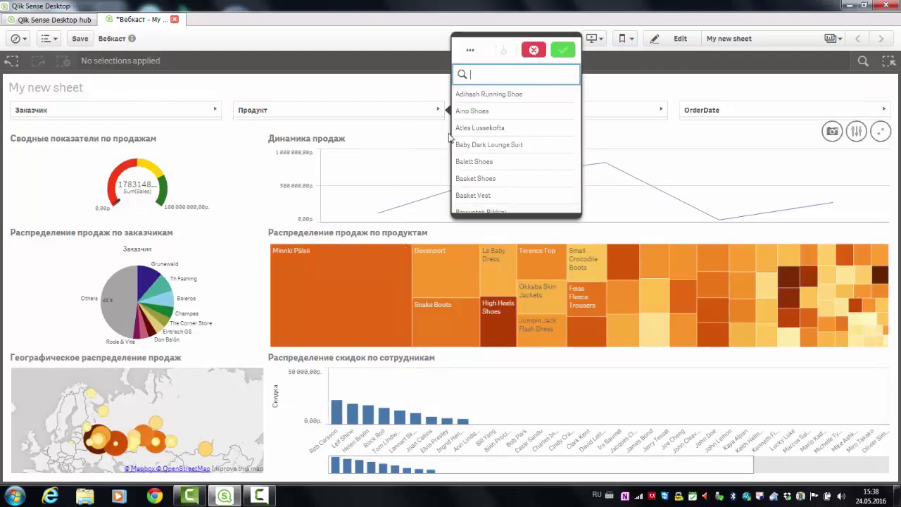
drag(493, 93, 511, 178)
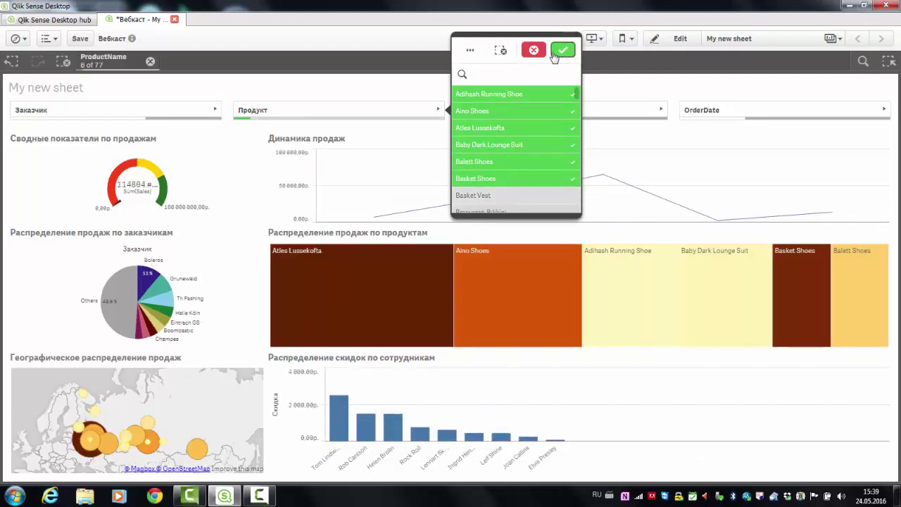
click(534, 50)
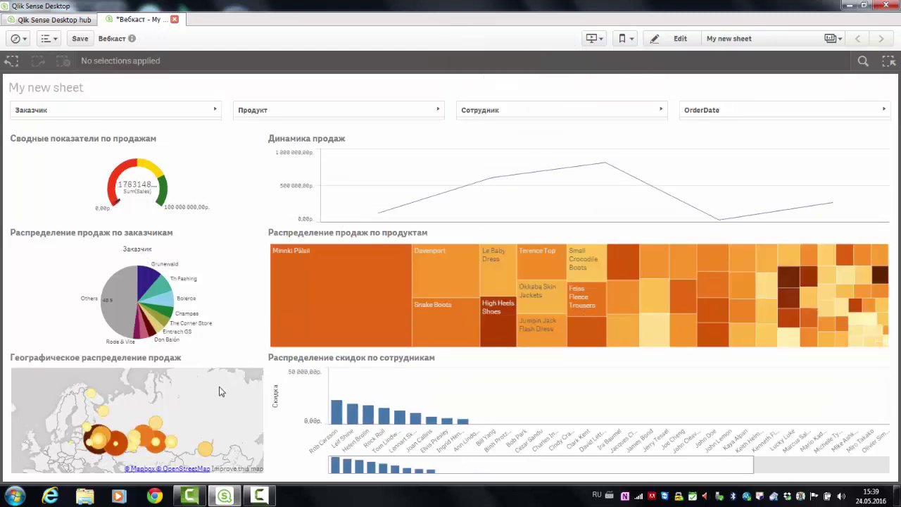
Lasso-select the customers from the Yekaterinburg area to Novosibirsk on the full-screen sales map, then return to the sheet and clear the selection.
click(253, 347)
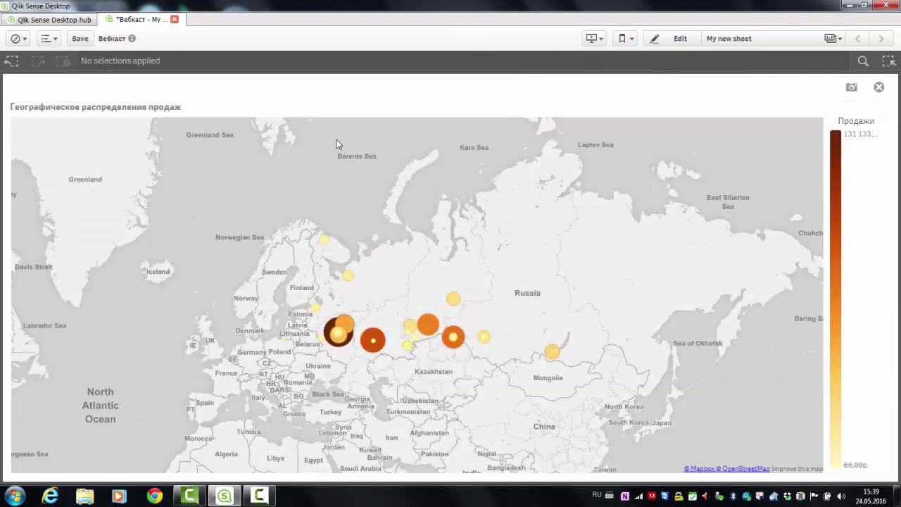
click(741, 110)
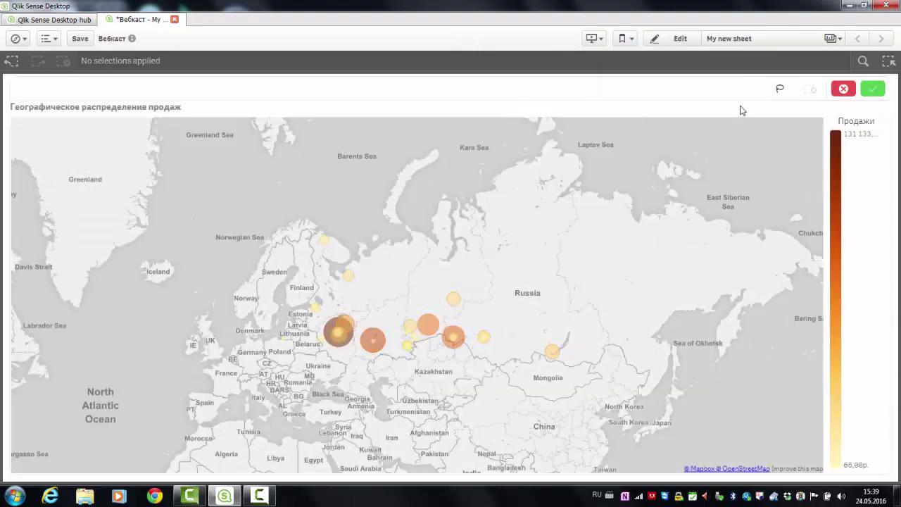
click(779, 88)
scroll(476, 377, up, 3)
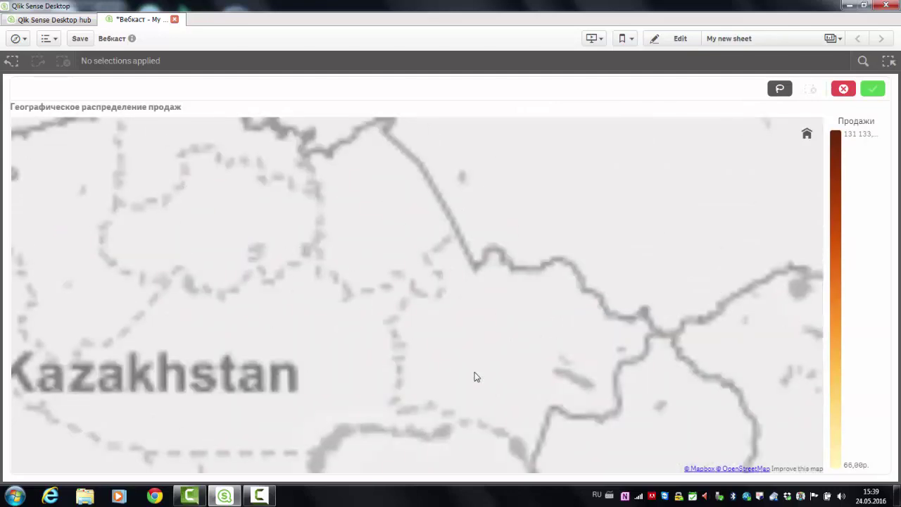
scroll(475, 376, down, 3)
mouse_move(428, 388)
mouse_down()
mouse_move(559, 269)
mouse_move(477, 193)
mouse_move(398, 202)
mouse_move(368, 219)
mouse_move(316, 296)
mouse_move(320, 353)
mouse_move(427, 388)
mouse_up()
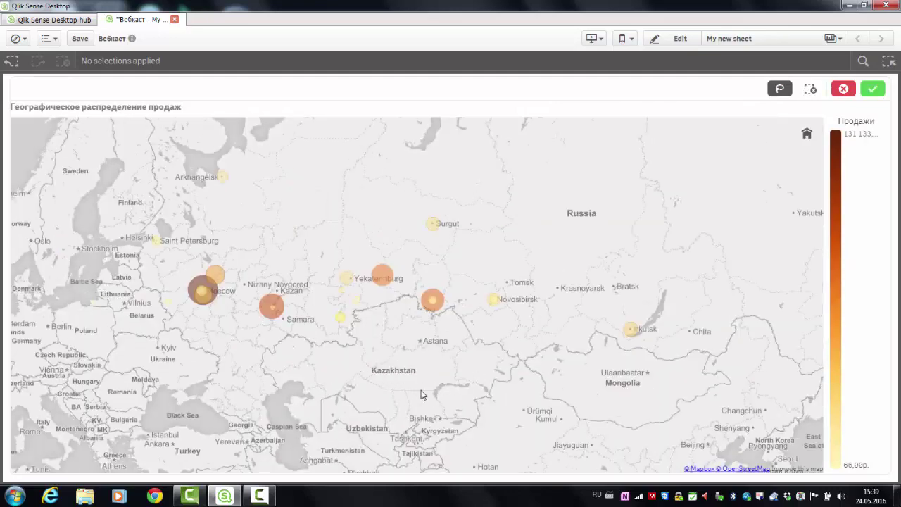
click(874, 88)
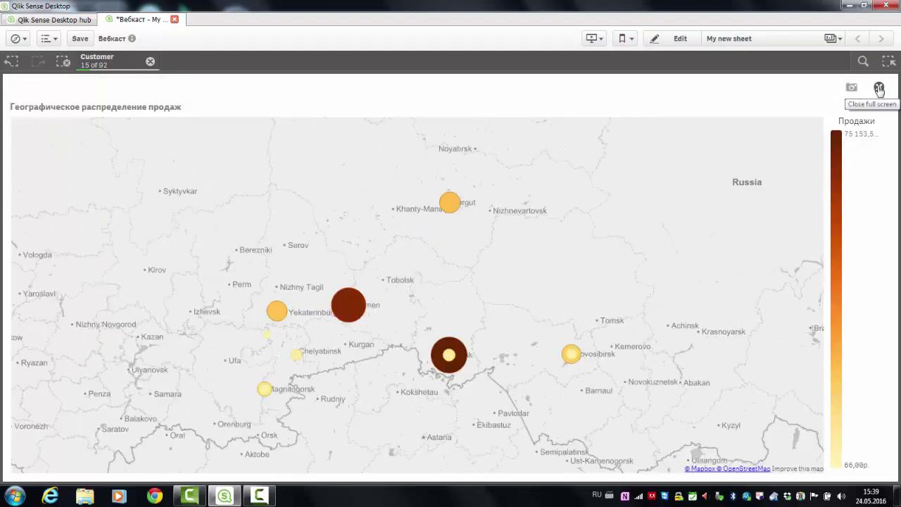
click(878, 88)
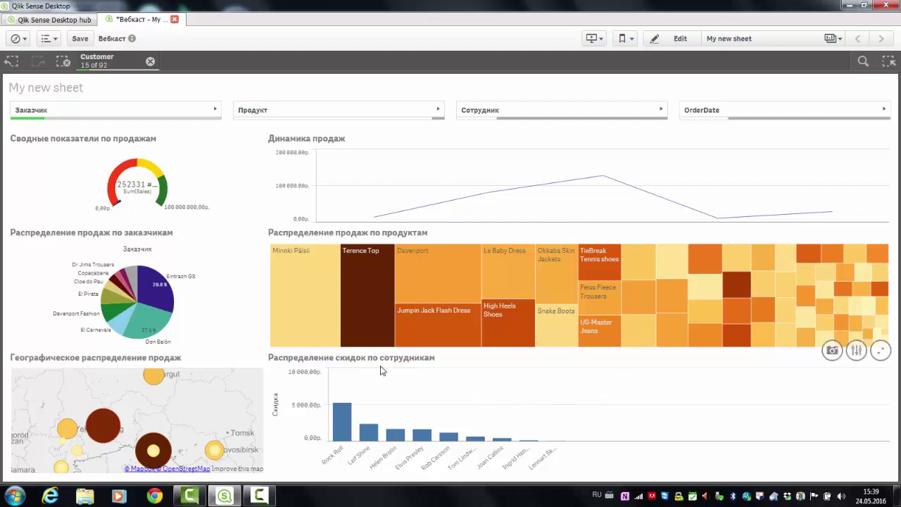
mouse_move(334, 296)
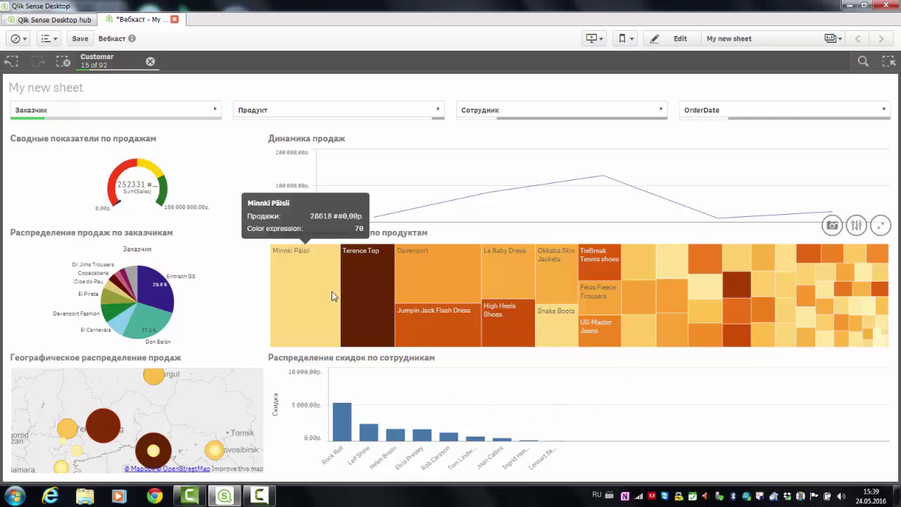
click(65, 63)
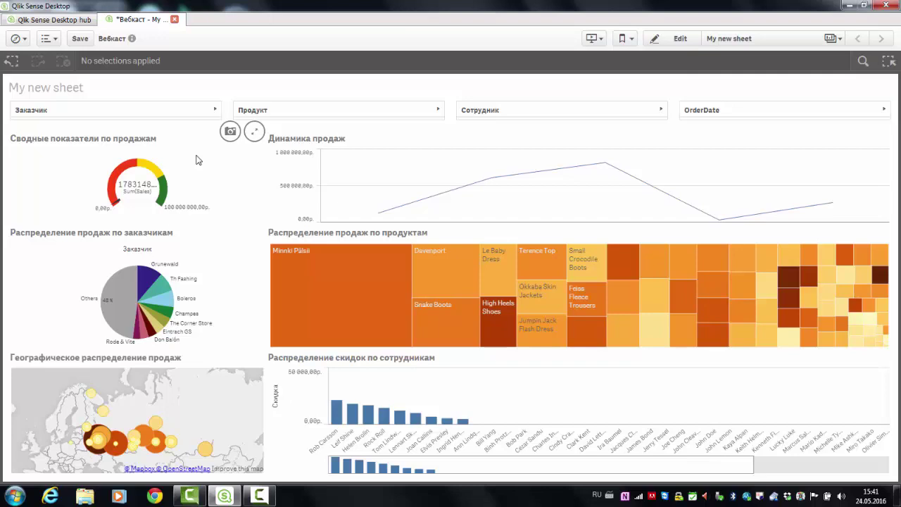
Shrink the restored application window to roughly tablet size to examine how the sheet's charts adapt.
click(863, 6)
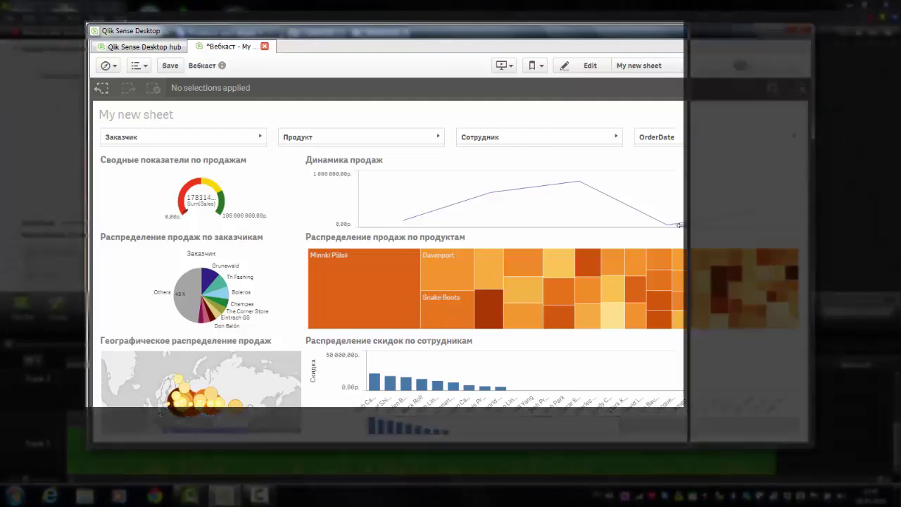
drag(813, 443, 681, 407)
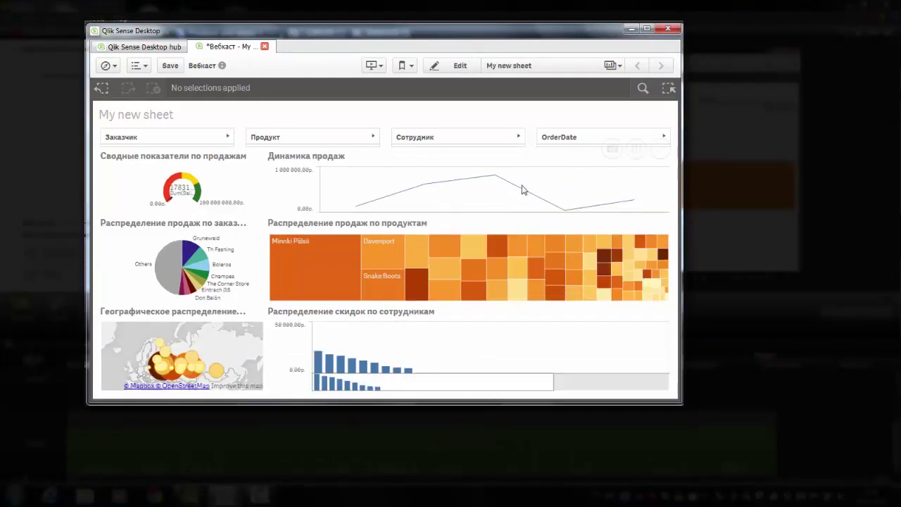
mouse_move(533, 280)
Narrow the window to phone width, look through the sheet's single-column layout, and maximize the window again.
drag(678, 189, 319, 221)
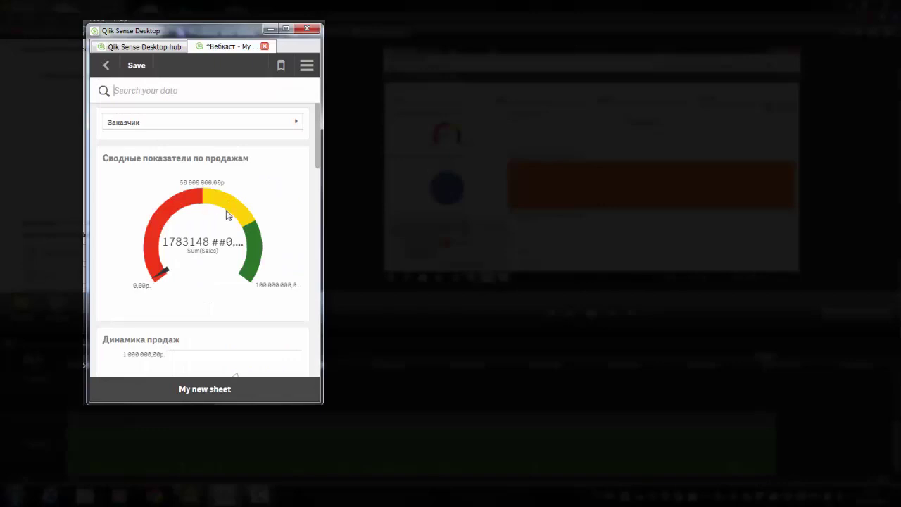
scroll(227, 214, down, 10)
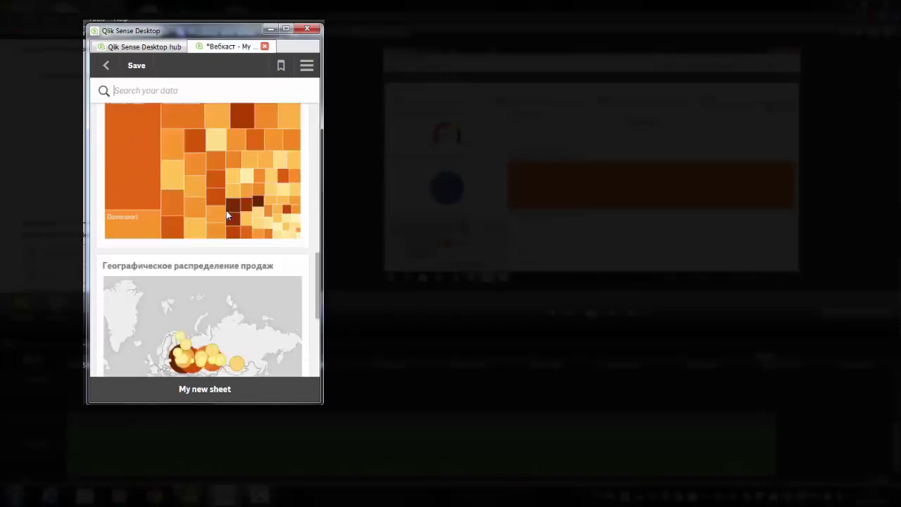
scroll(226, 213, up, 10)
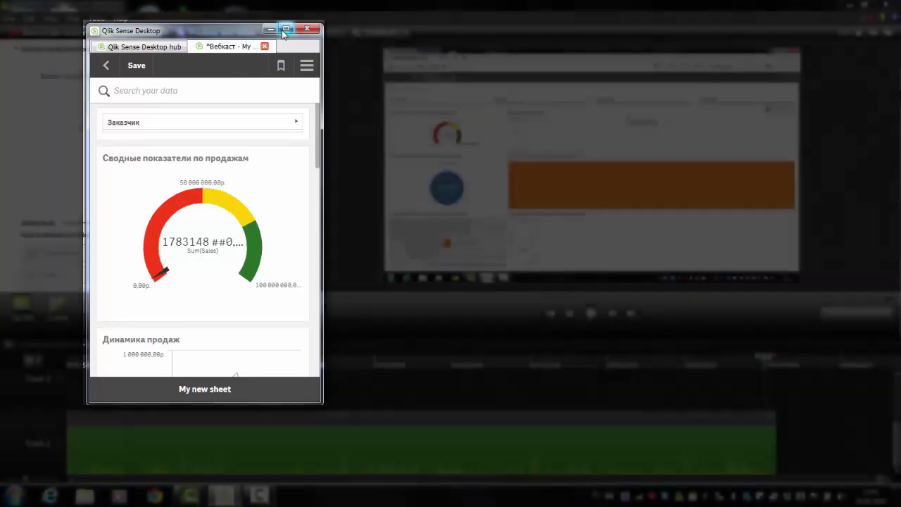
click(285, 29)
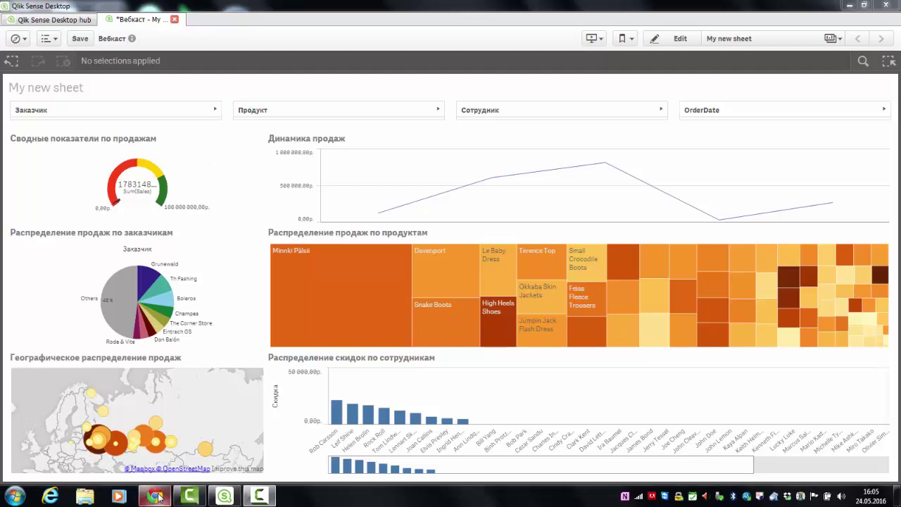
Switch to Chrome and open the Dev Hub at localhost:4848/dev-hub.
click(174, 466)
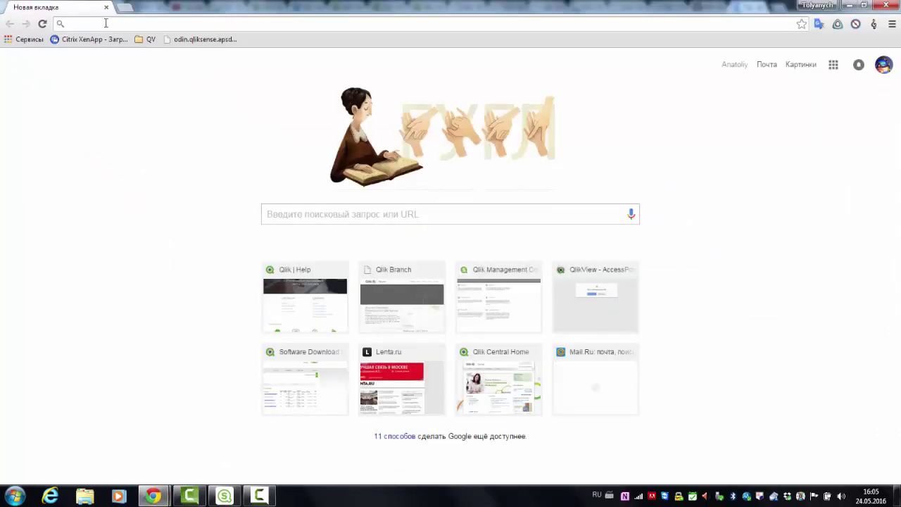
text(localhost:4848/dev-hub)
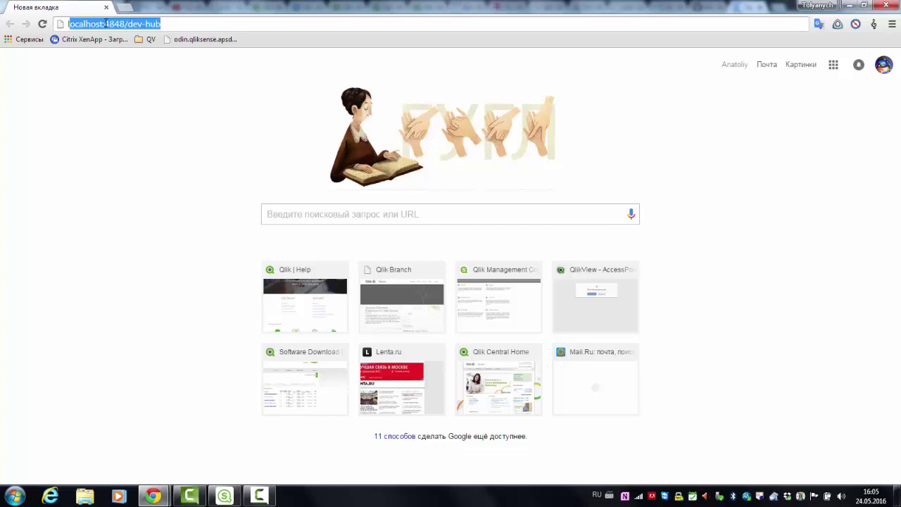
key(Return)
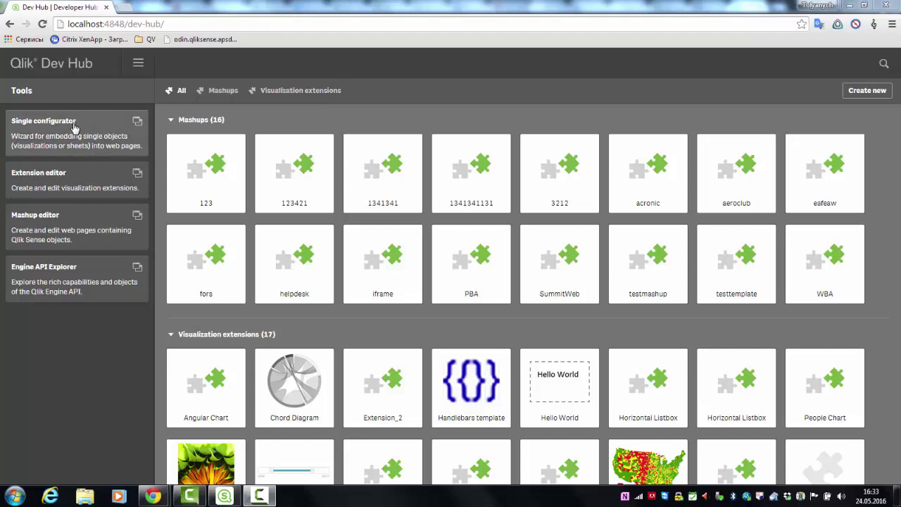
Open the Single configurator and choose the app Вебкаст.qvf as its source.
click(26, 124)
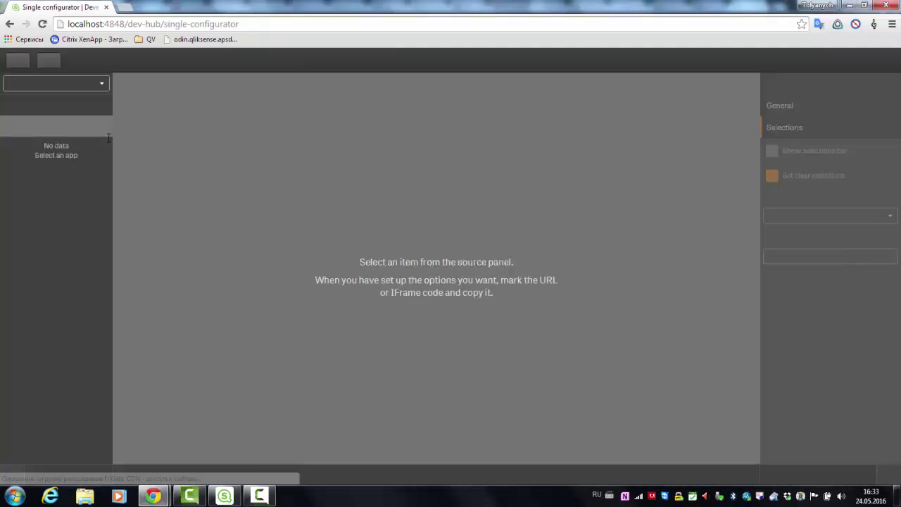
click(100, 85)
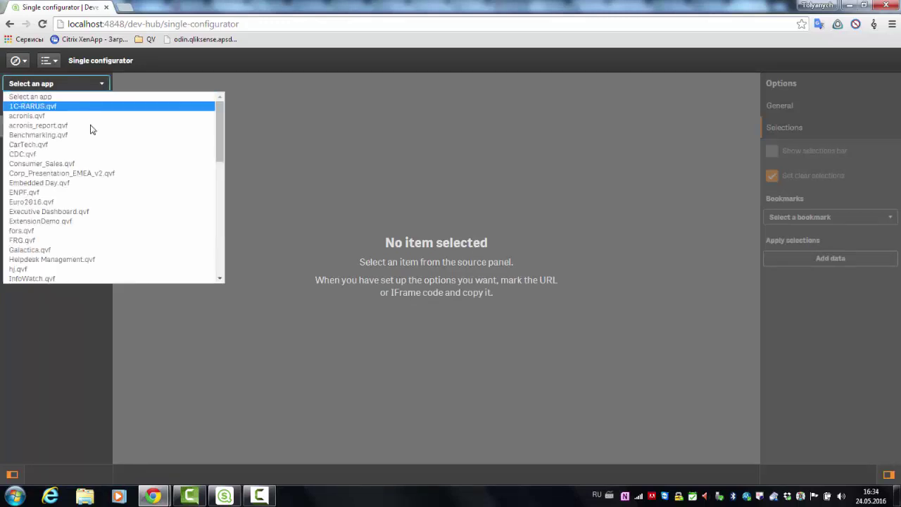
scroll(54, 197, down, 5)
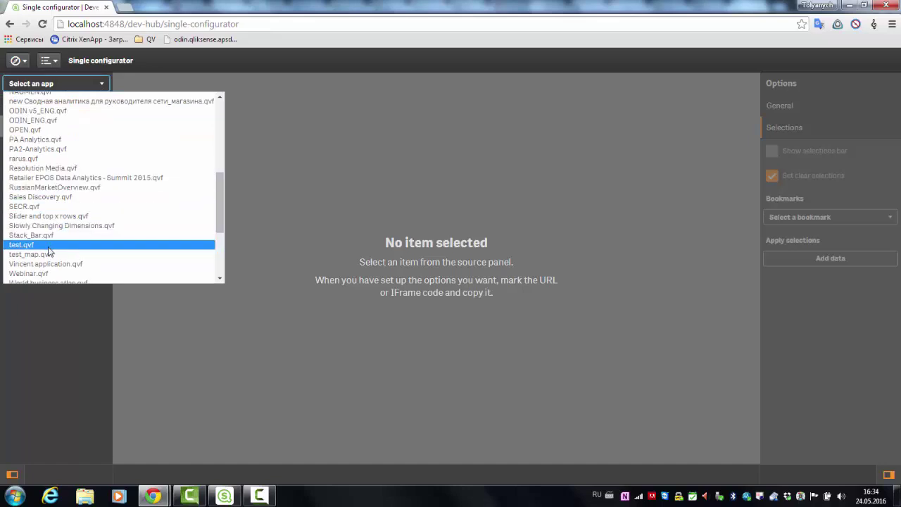
scroll(53, 246, down, 3)
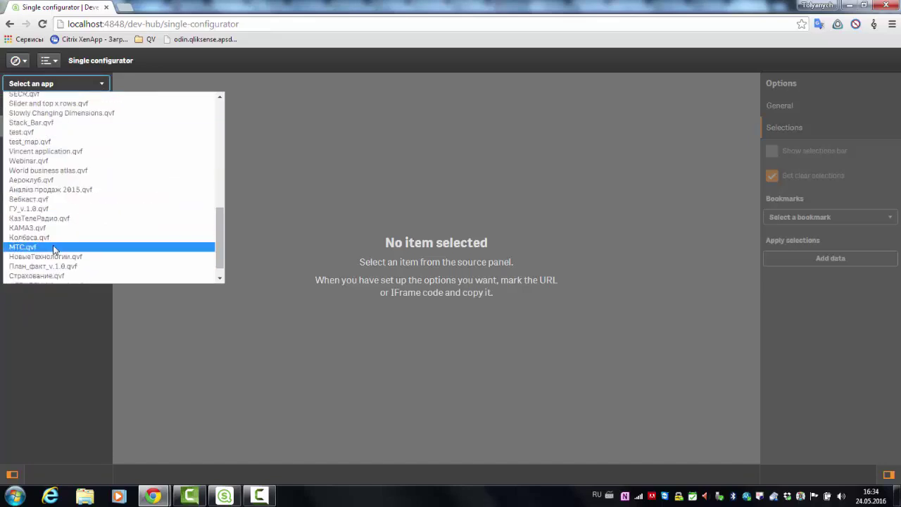
click(48, 200)
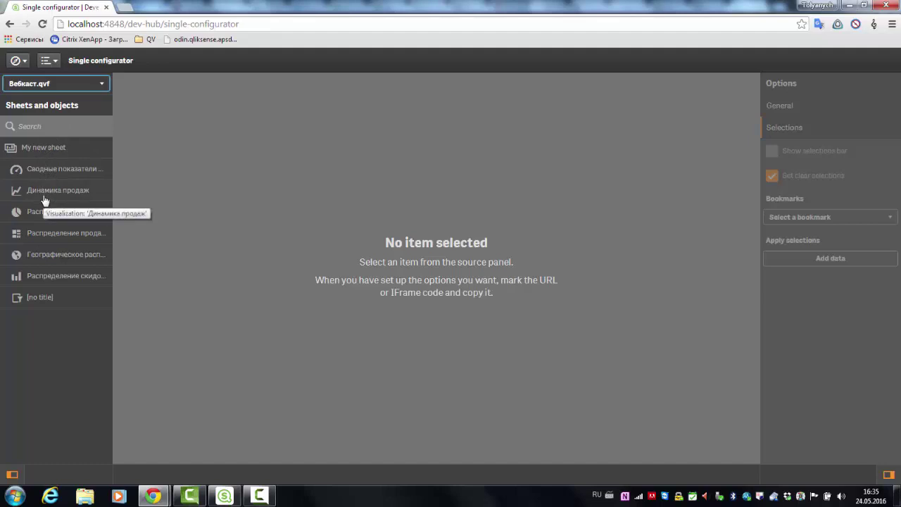
Preview My new sheet, show its general embedding options and select its iframe code field.
click(50, 155)
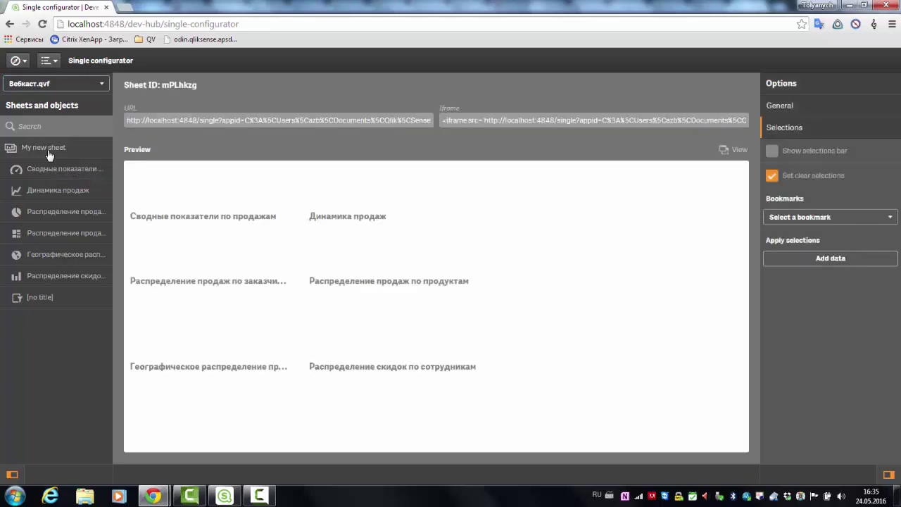
click(785, 107)
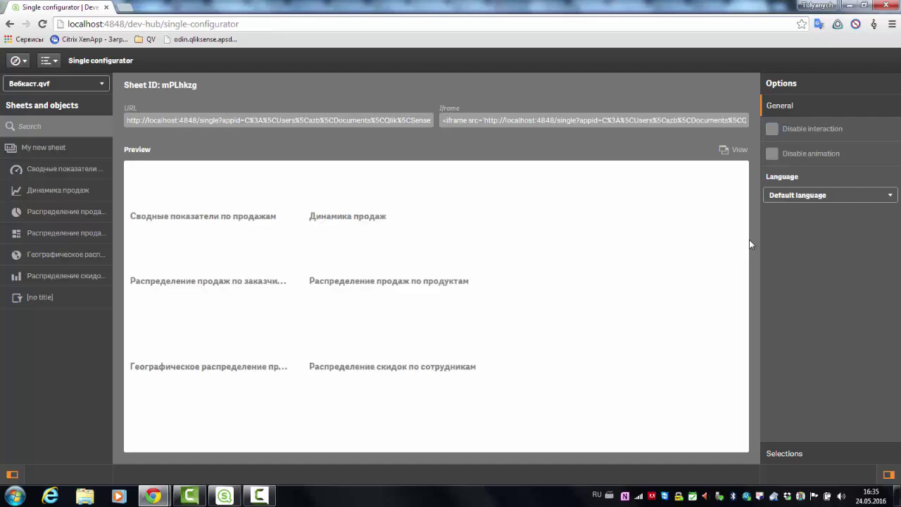
click(728, 124)
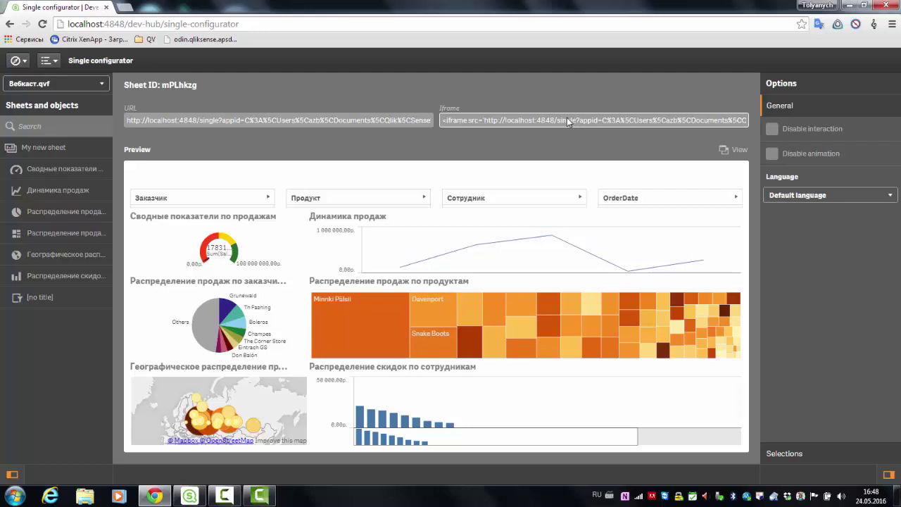
Open the Mashup editor and create a mashup named Webcast from the SlideShow mashup template.
click(16, 60)
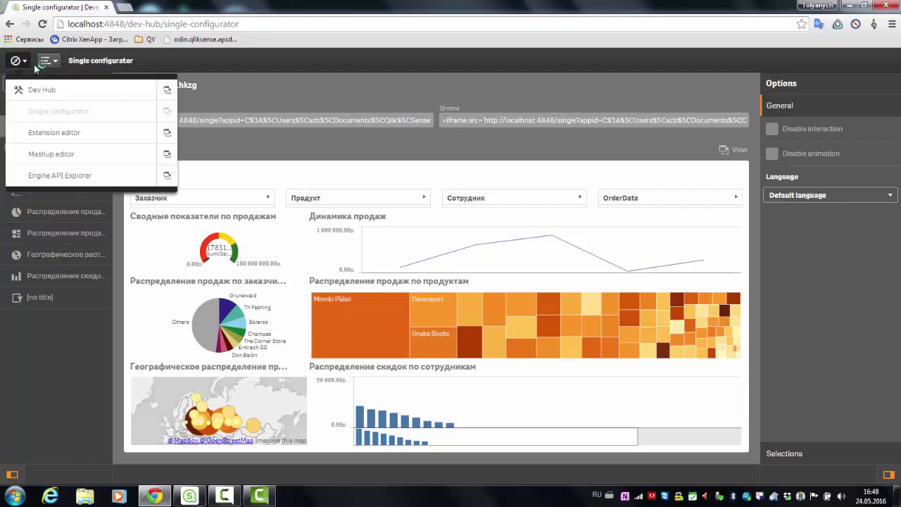
click(51, 154)
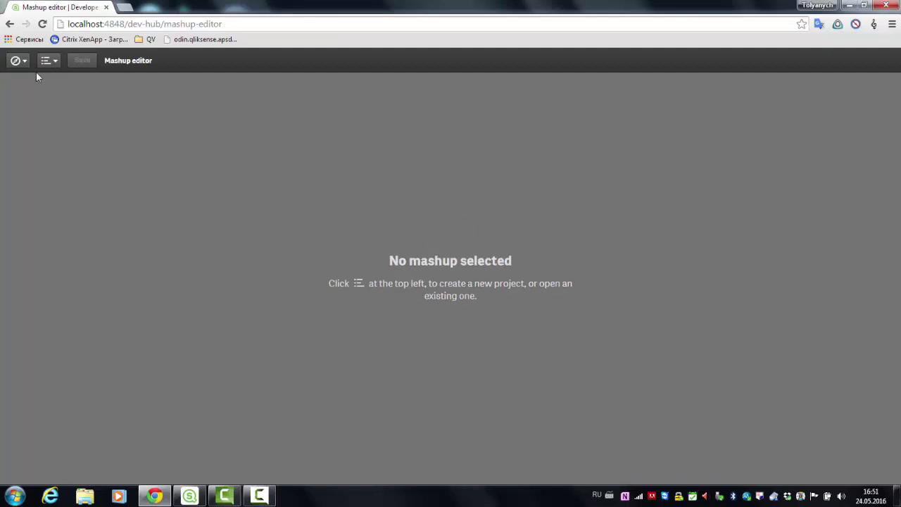
click(17, 60)
click(49, 61)
click(56, 89)
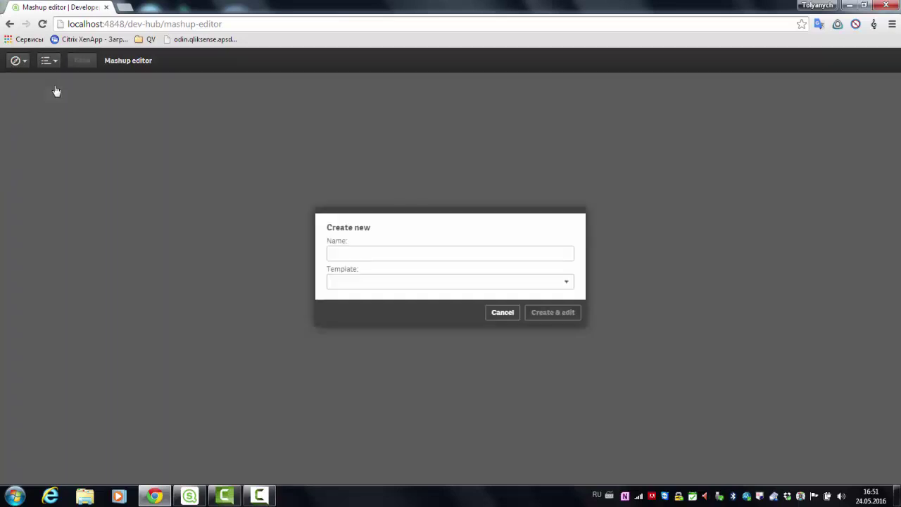
click(369, 252)
text(Webcast)
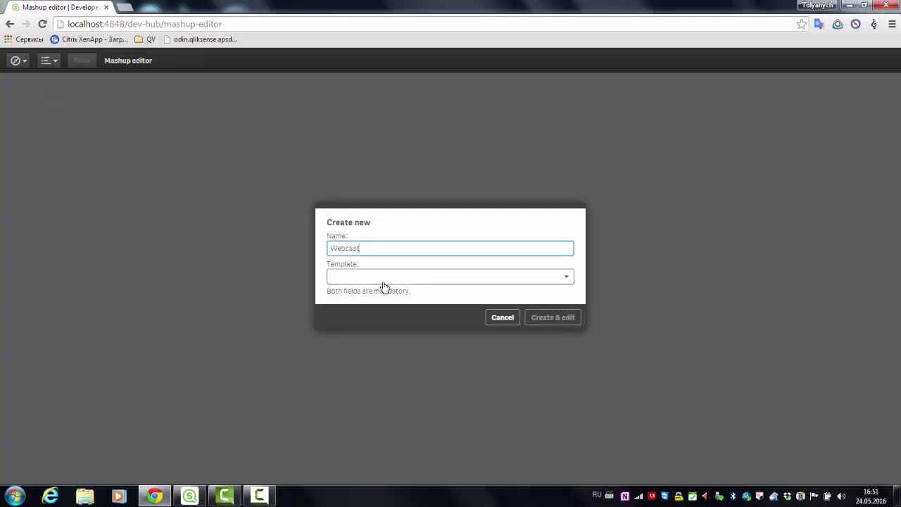
click(383, 280)
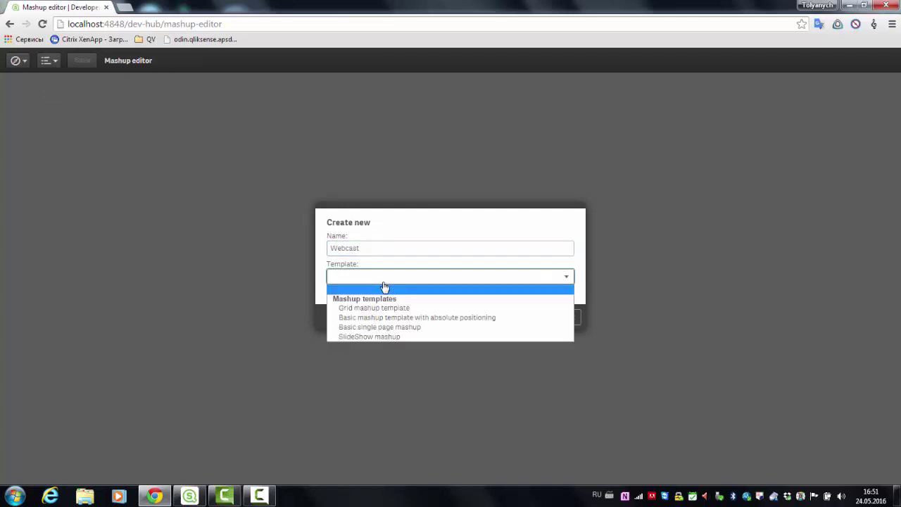
click(361, 335)
click(564, 314)
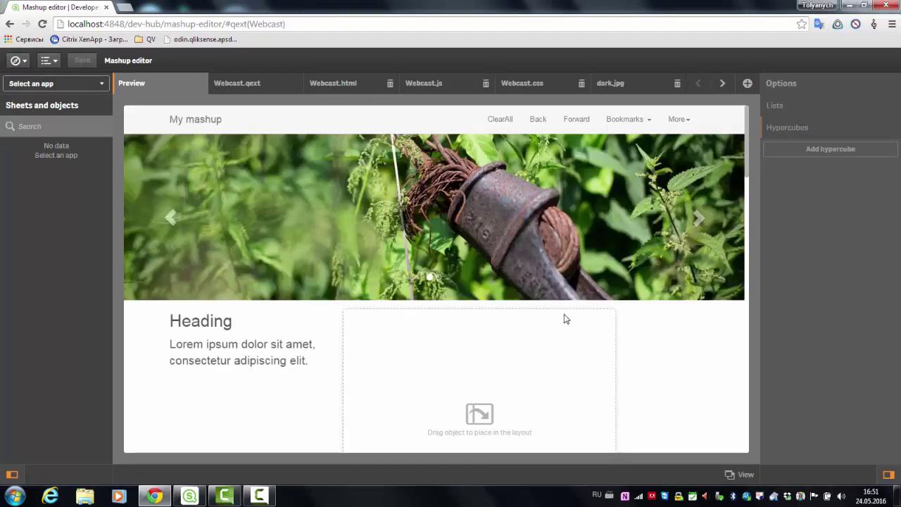
Look through the mashup's Webcast.qext, Webcast.html, Webcast.js, Webcast.css and dark.jpg files, and return to the preview.
click(258, 86)
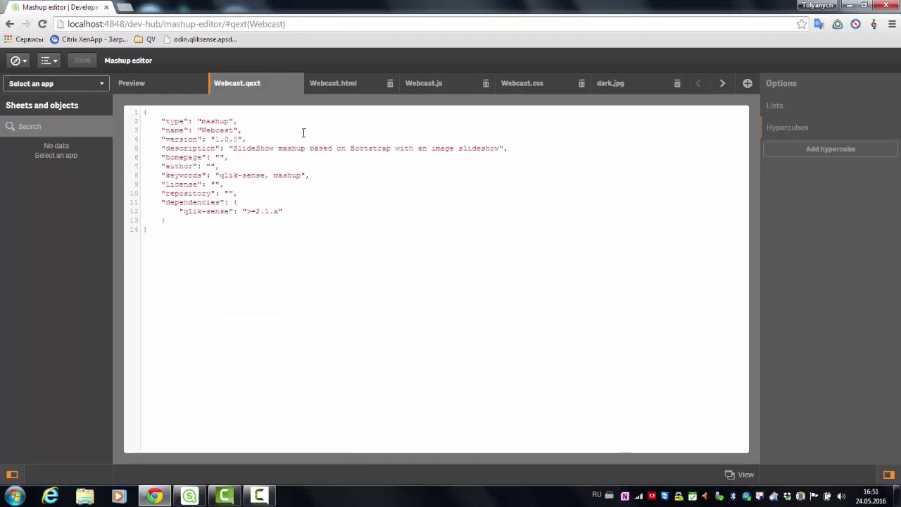
click(326, 86)
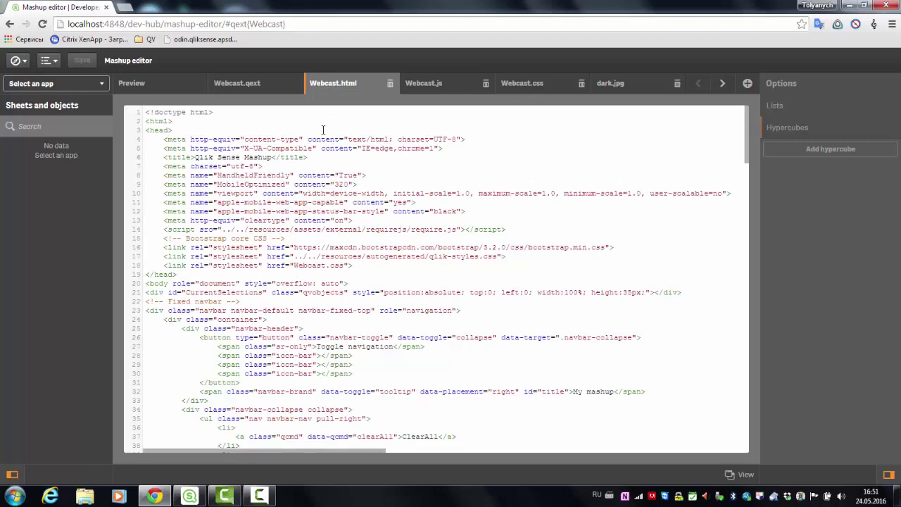
click(426, 85)
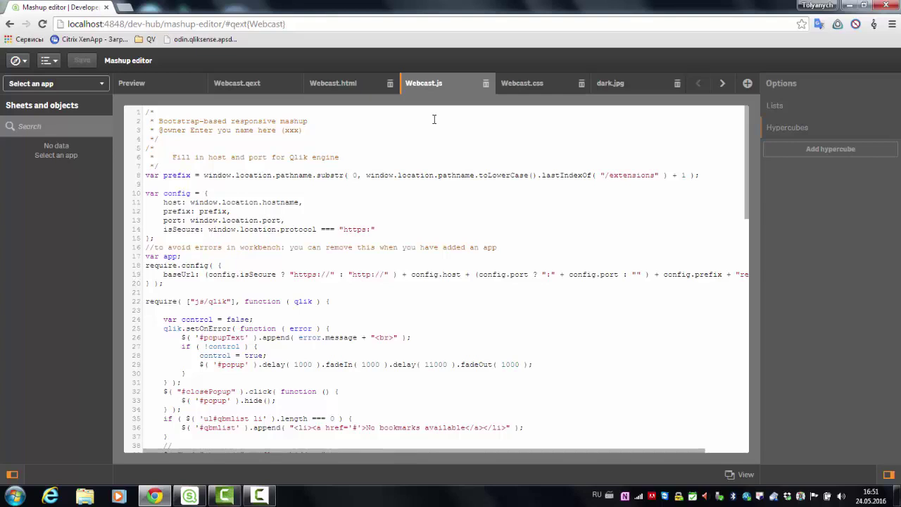
click(526, 88)
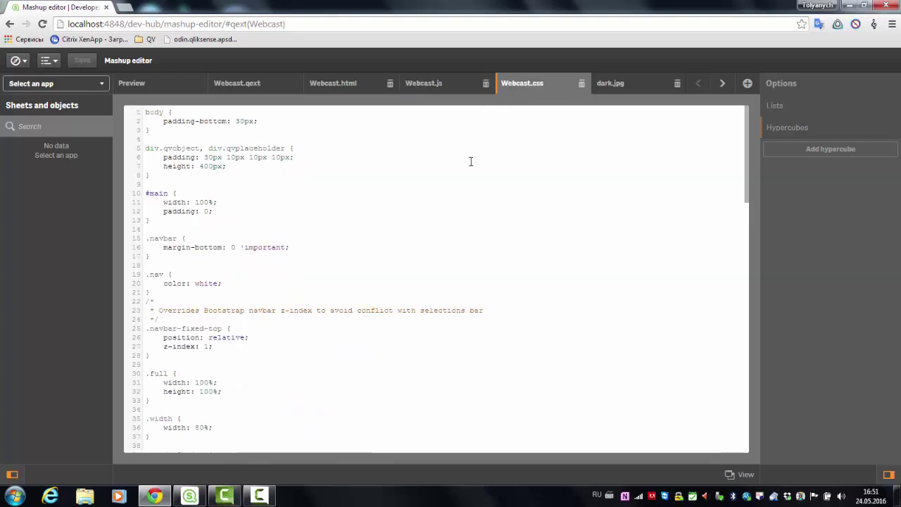
click(613, 84)
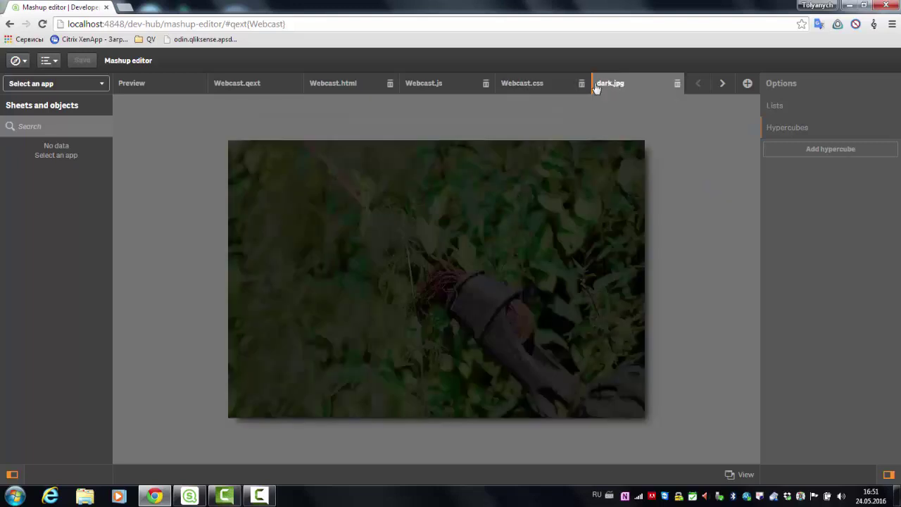
click(162, 85)
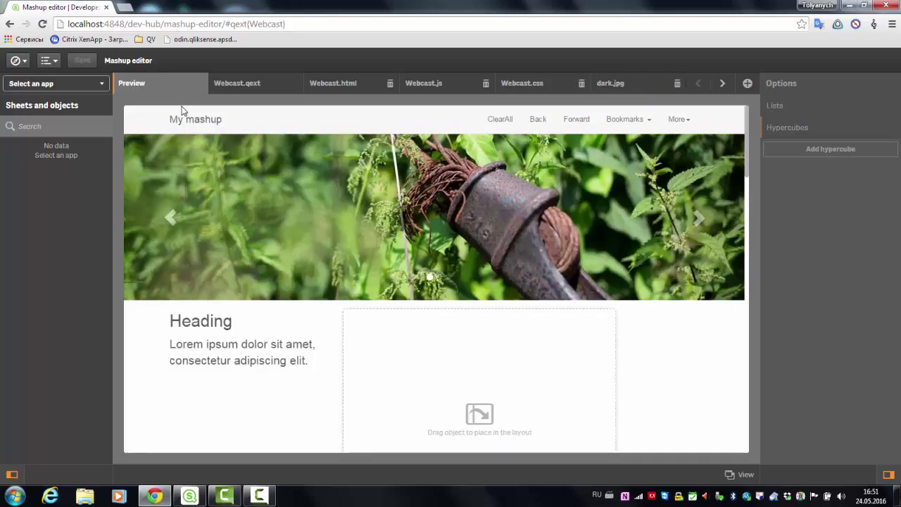
Choose Вебкаст.qvf as the source app for the Webcast mashup.
click(103, 87)
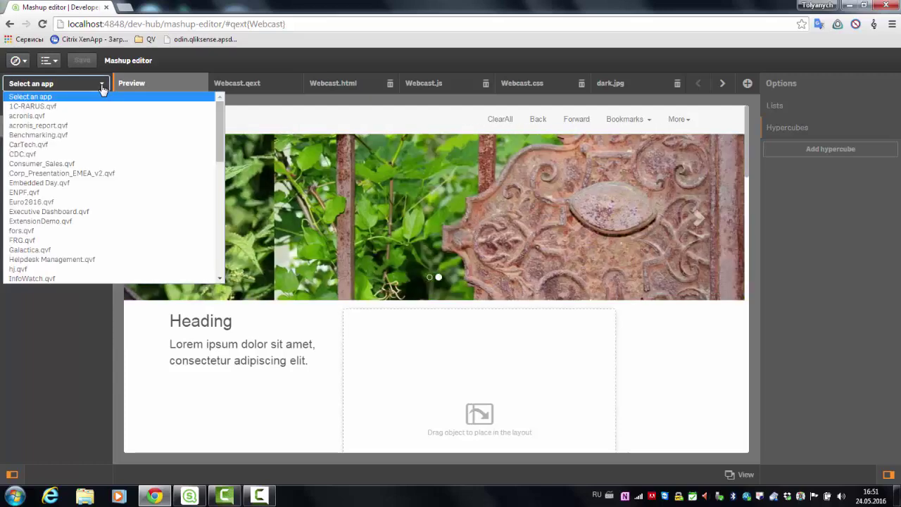
scroll(87, 177, down, 2)
scroll(87, 177, down, 2)
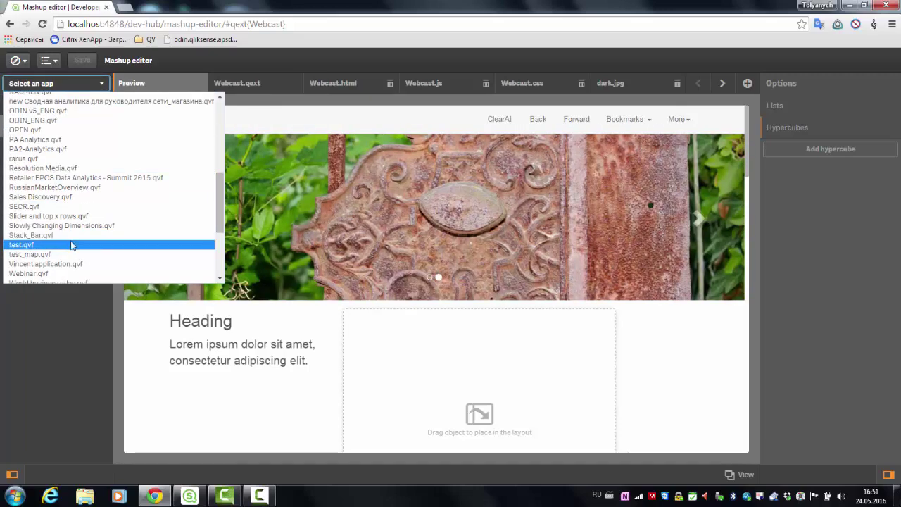
scroll(38, 228, down, 2)
click(41, 184)
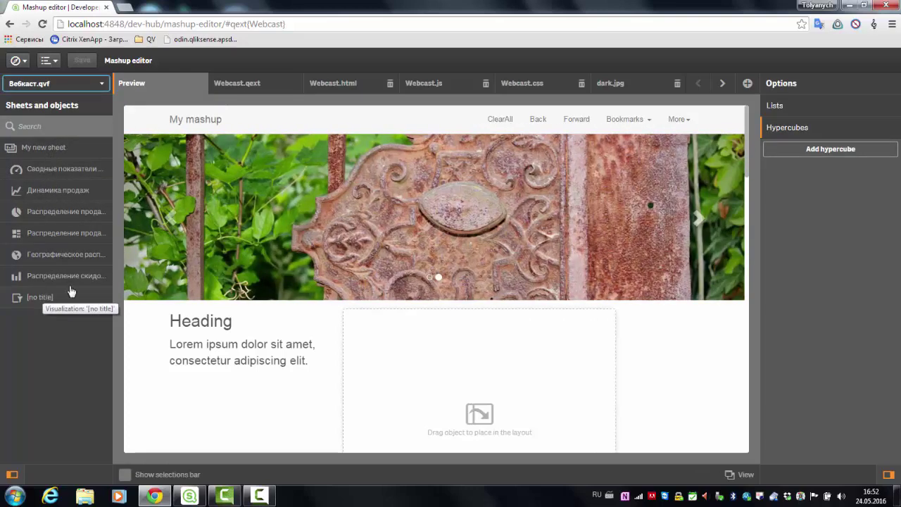
Place the Сводные показатели по продажам gauge beside the Heading text and the Распределение продаж по заказчикам pie chart in the three-placeholder row's first slot.
scroll(396, 295, down, 1)
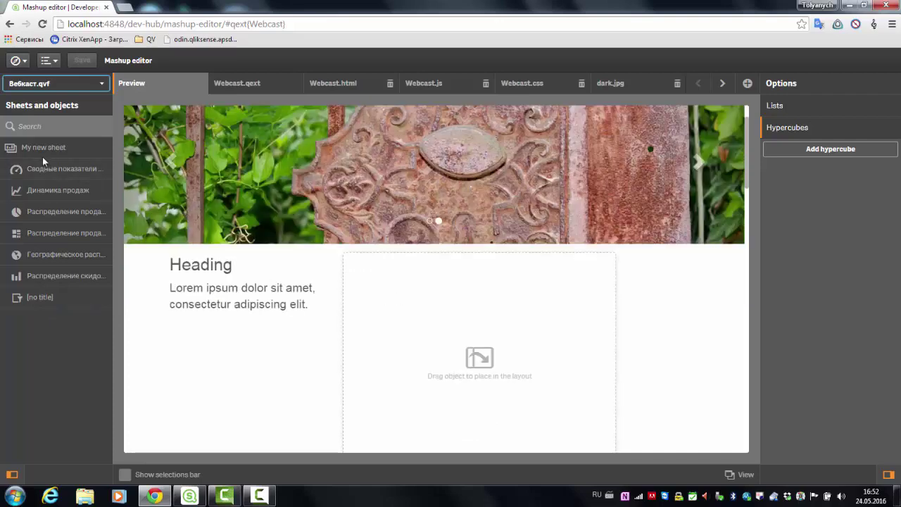
drag(36, 169, 482, 339)
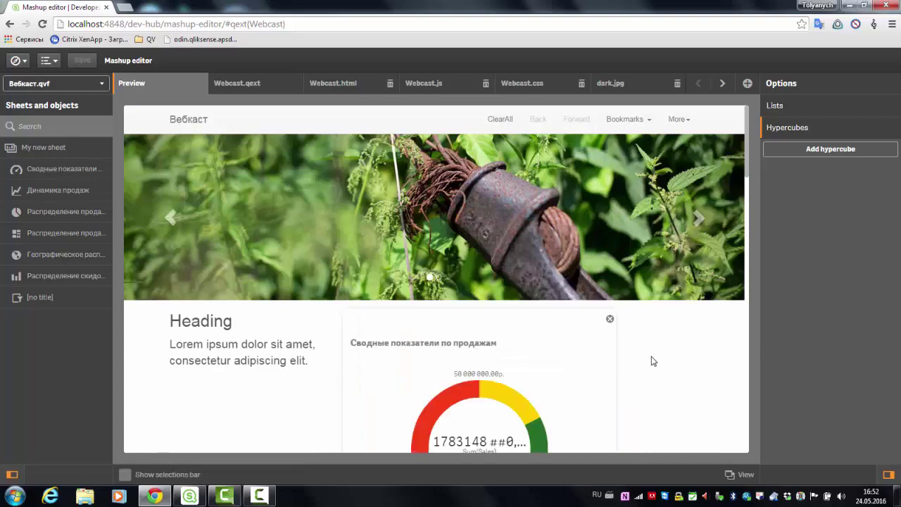
scroll(653, 360, down, 10)
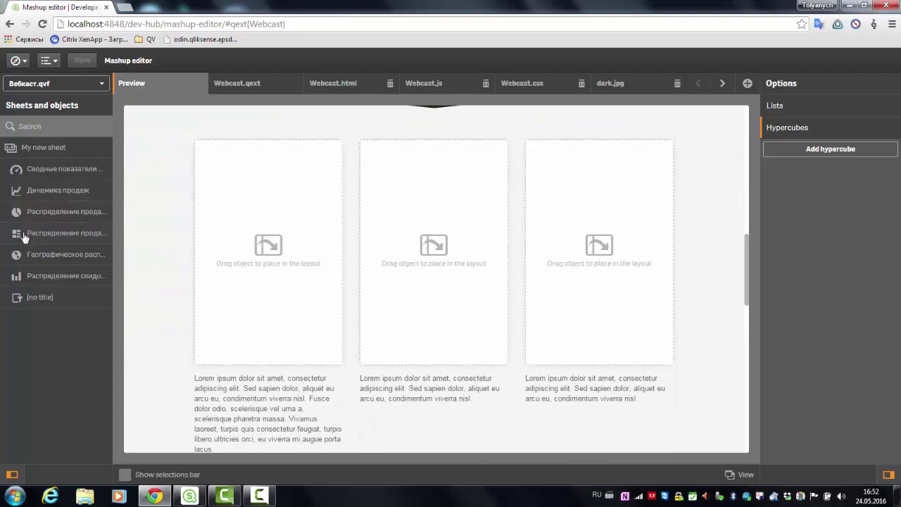
drag(24, 212, 243, 238)
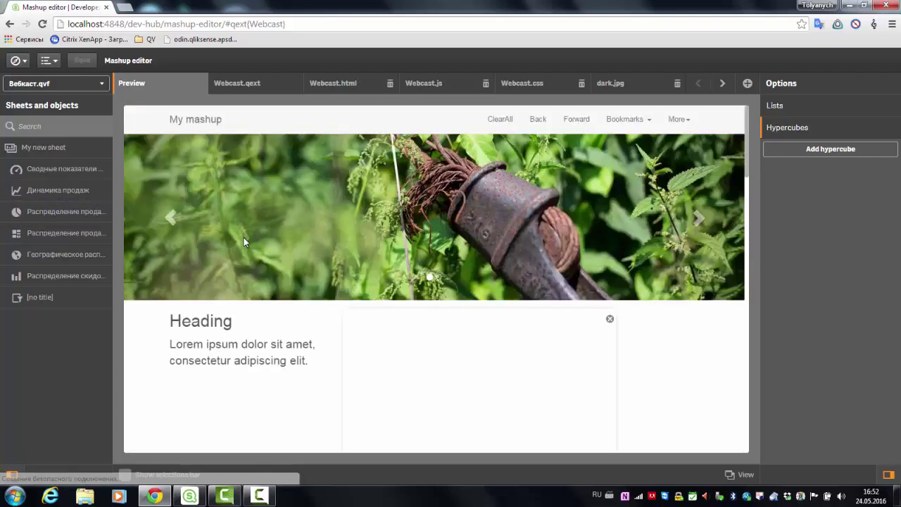
Place the Географическое распределение продаж map in the row's middle placeholder and the Распределение скидок по сотрудникам bar chart in its third.
scroll(253, 285, down, 6)
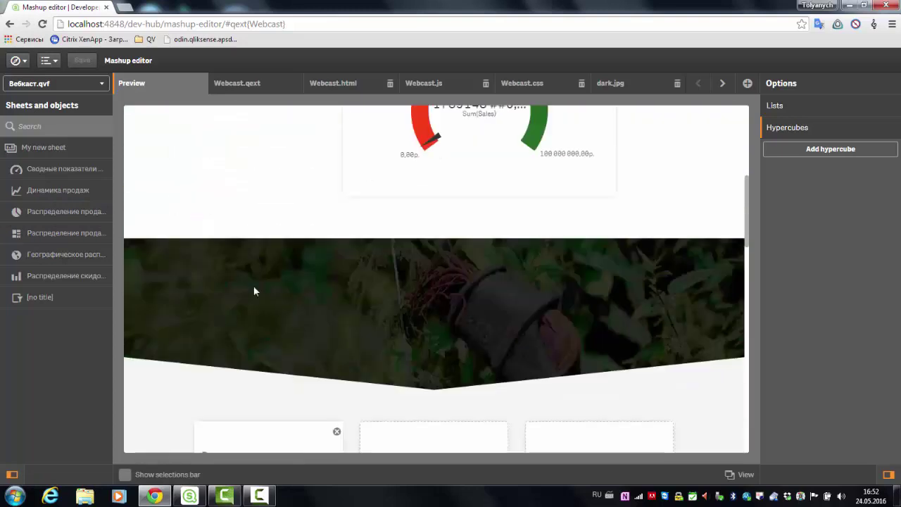
scroll(242, 285, down, 3)
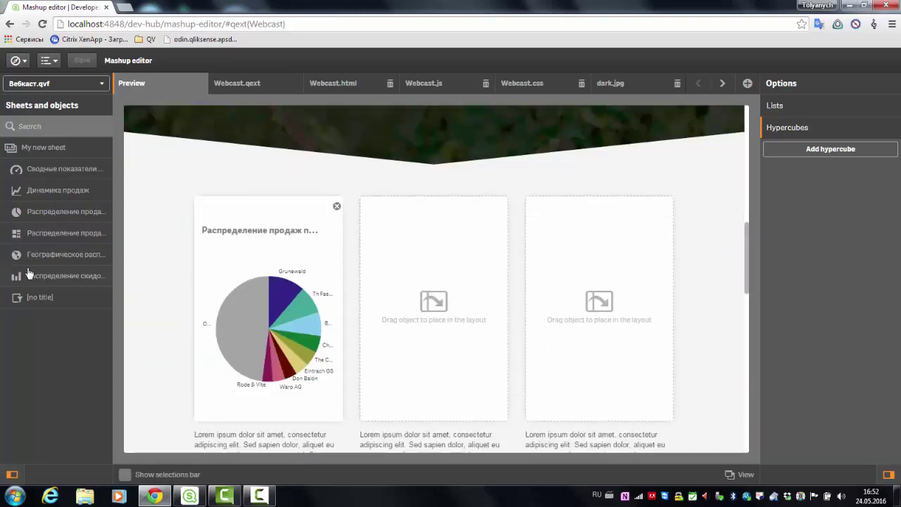
drag(29, 275, 405, 282)
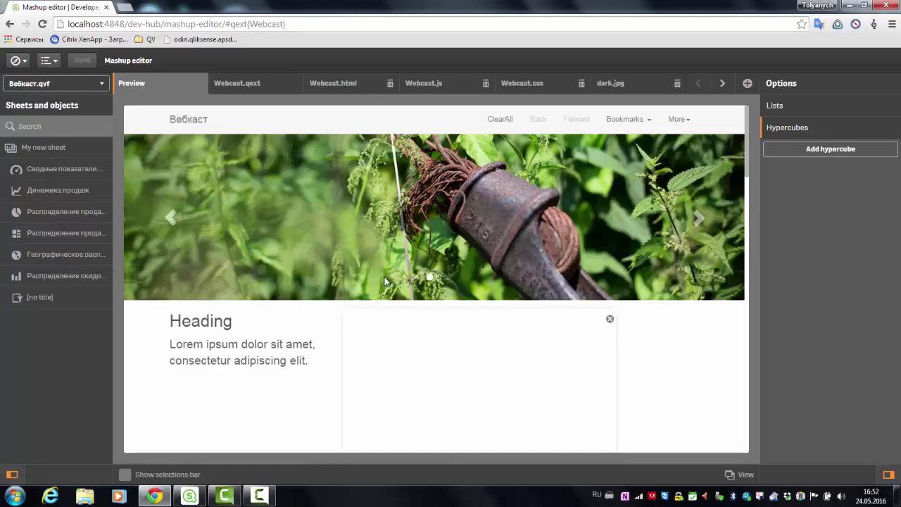
scroll(288, 283, down, 1)
scroll(288, 283, down, 6)
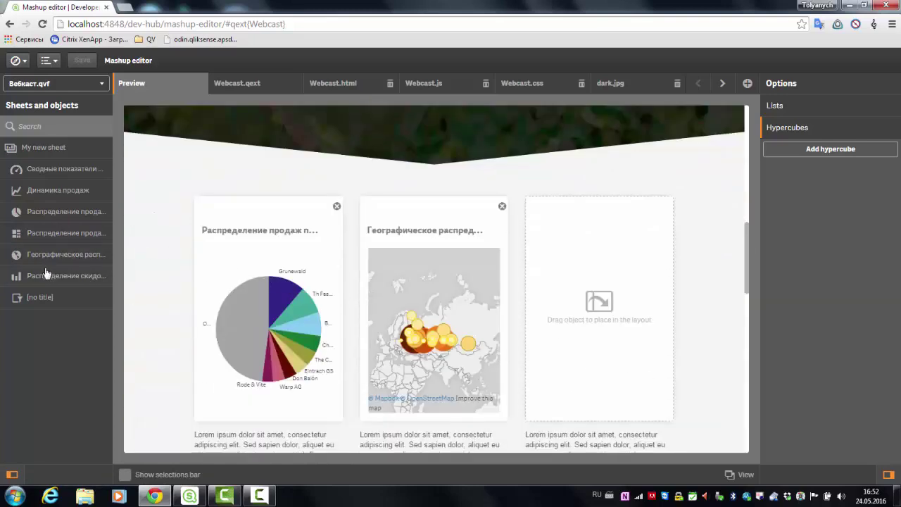
drag(38, 275, 602, 294)
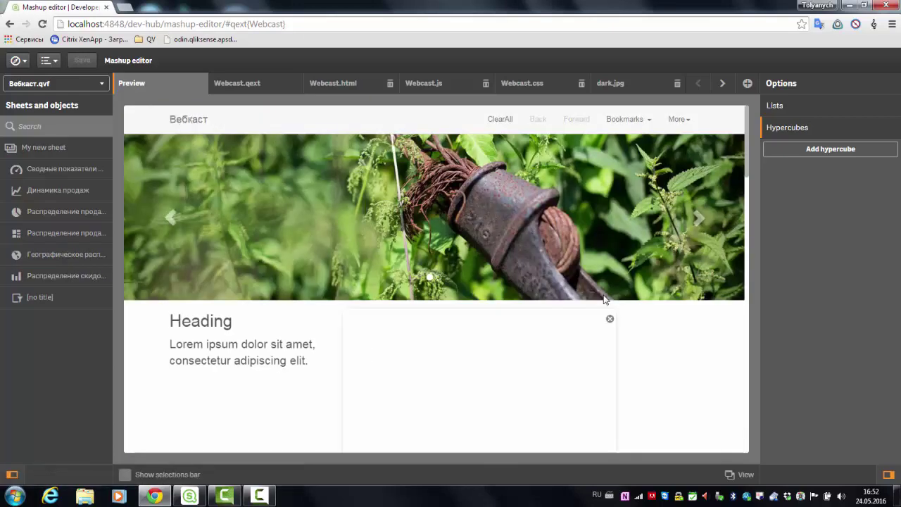
Open the Webcast mashup as a standalone web page and examine its row of three charts.
scroll(603, 299, down, 3)
scroll(603, 299, down, 4)
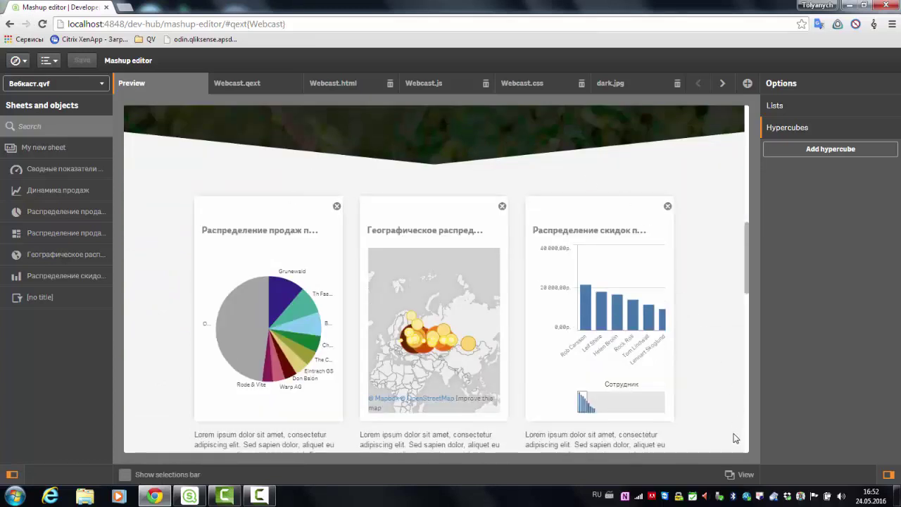
click(739, 475)
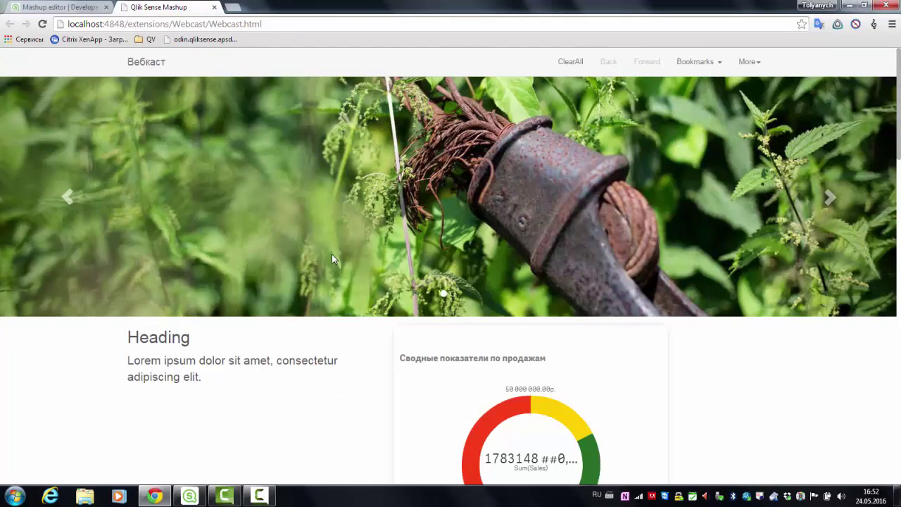
scroll(332, 254, down, 8)
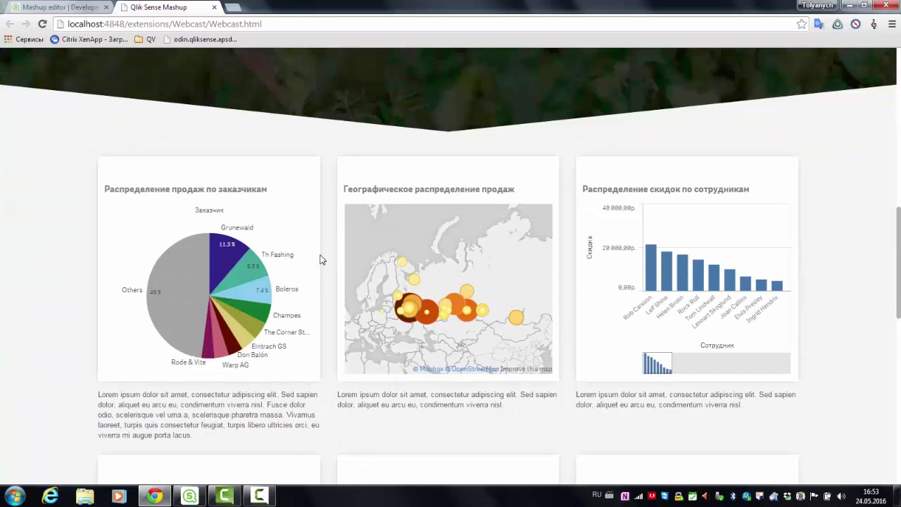
Select Th Fashing, Boleros, The Corner St... and Eintrach GS in the Распределение продаж по заказчикам pie chart and confirm the selection.
click(264, 261)
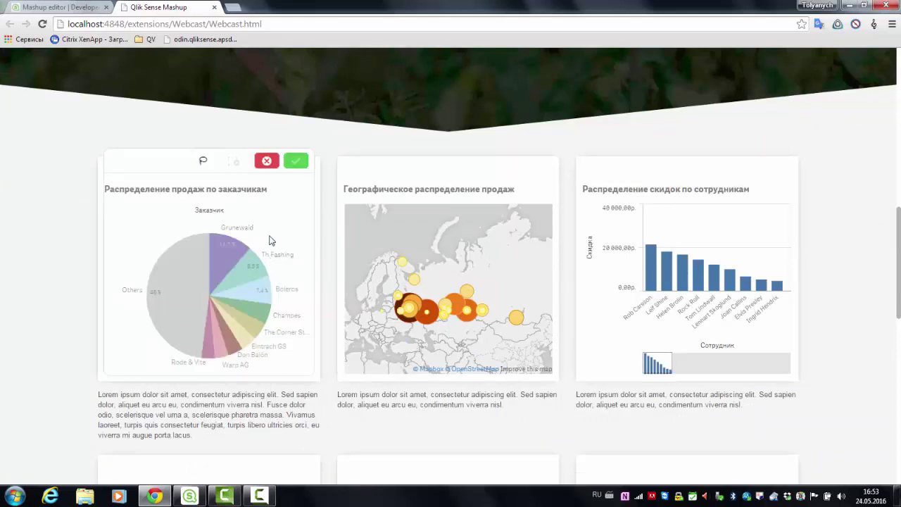
click(249, 272)
click(235, 299)
click(239, 313)
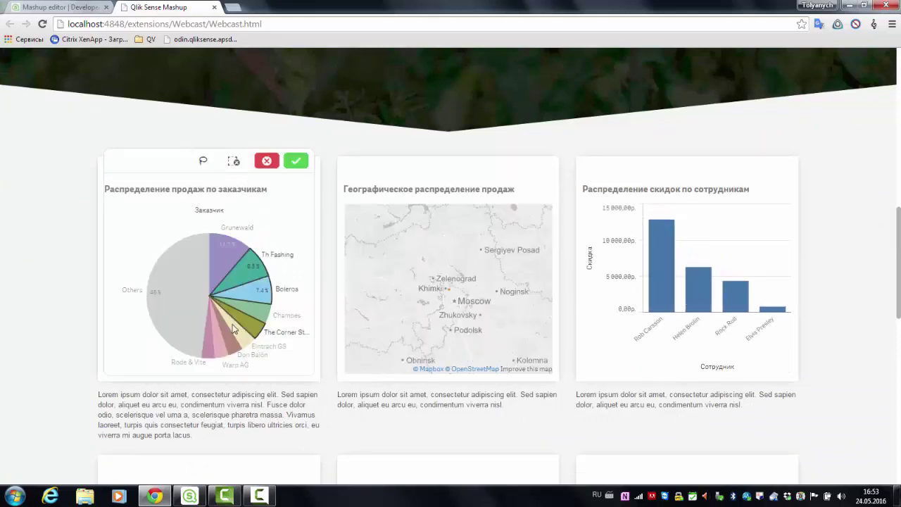
click(234, 329)
click(296, 160)
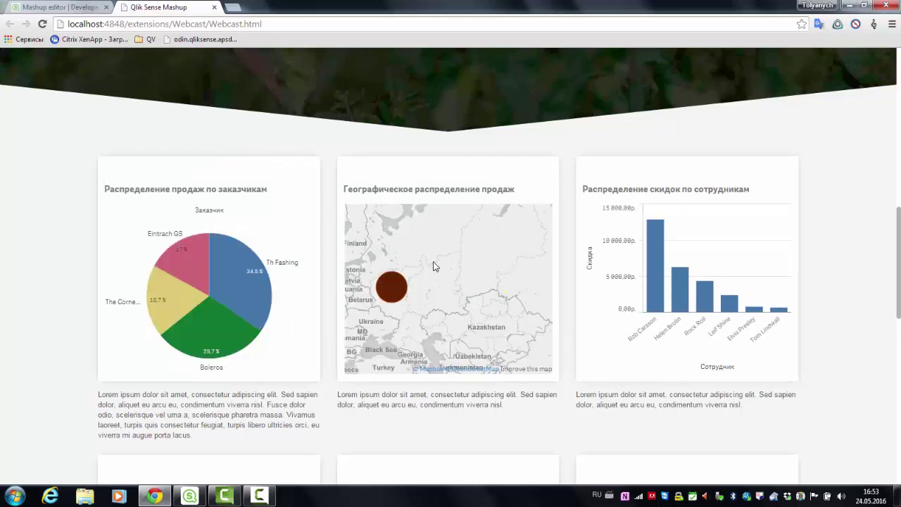
Filter the Распределение скидок по сотрудникам bar chart to its first four employees, and close the mashup page.
drag(657, 328, 728, 327)
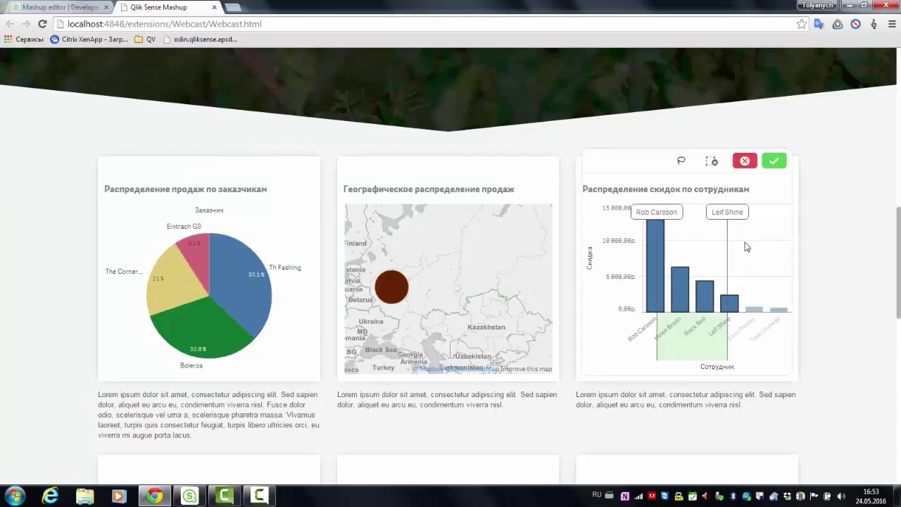
click(773, 162)
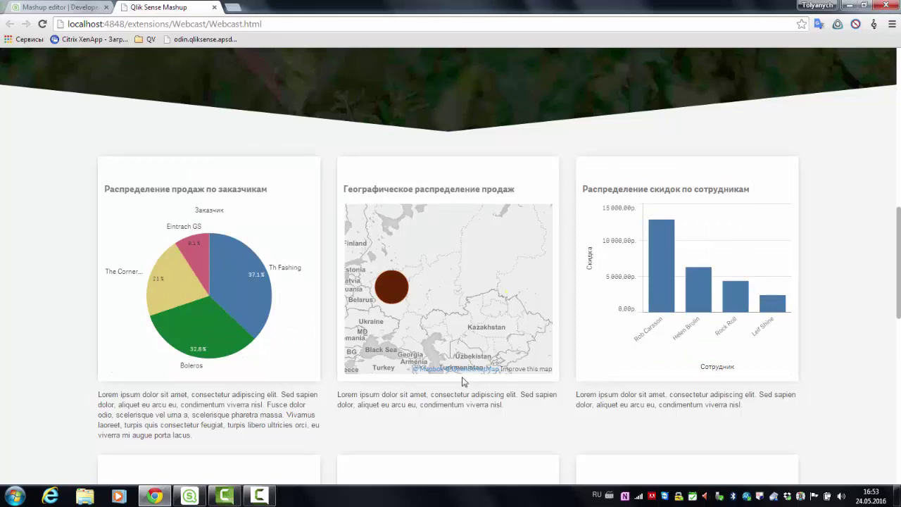
click(215, 7)
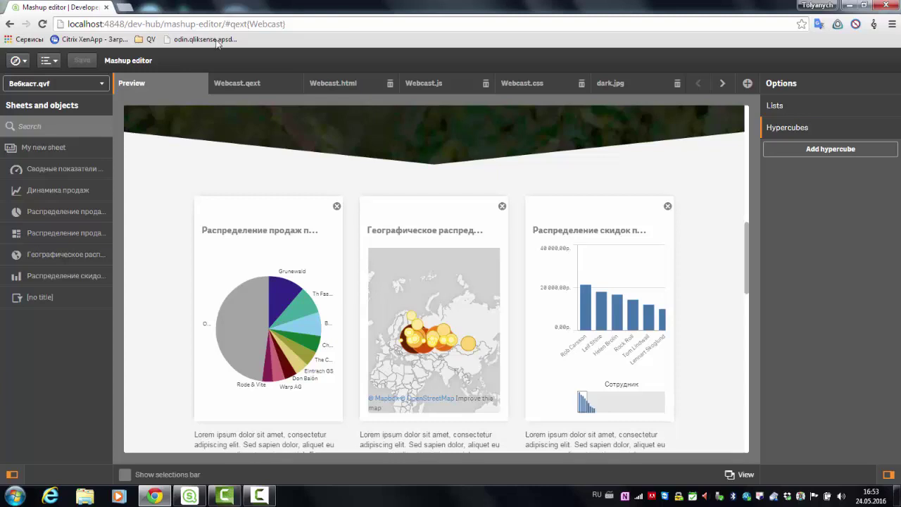
Return to Dev Hub, open the Engine API Explorer and connect it to the engine.
click(15, 60)
click(39, 90)
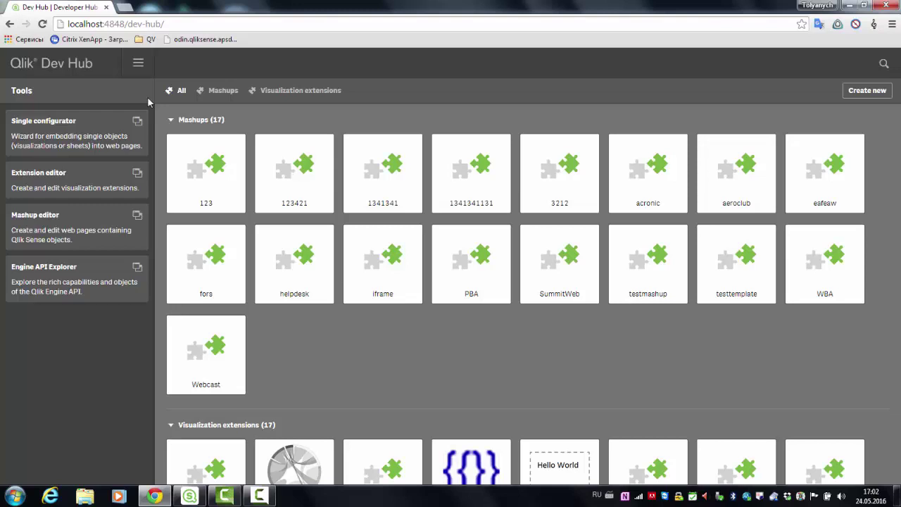
click(90, 274)
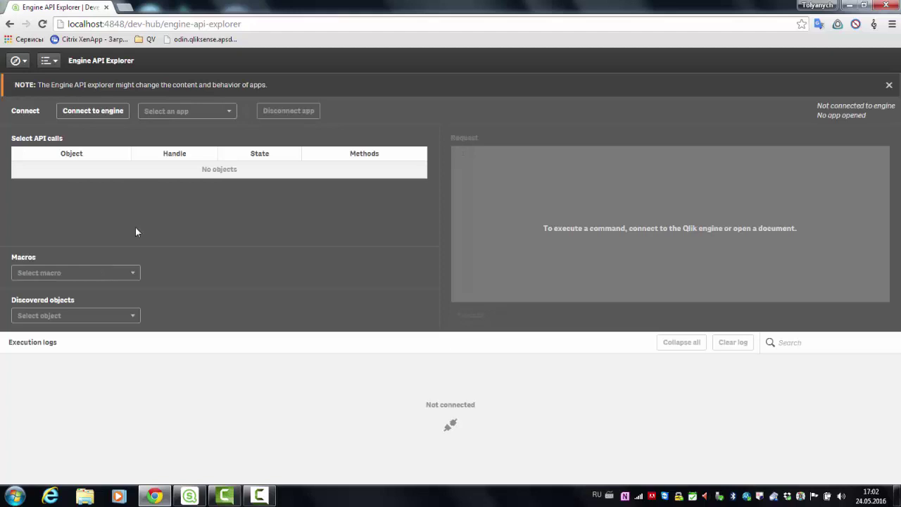
click(116, 114)
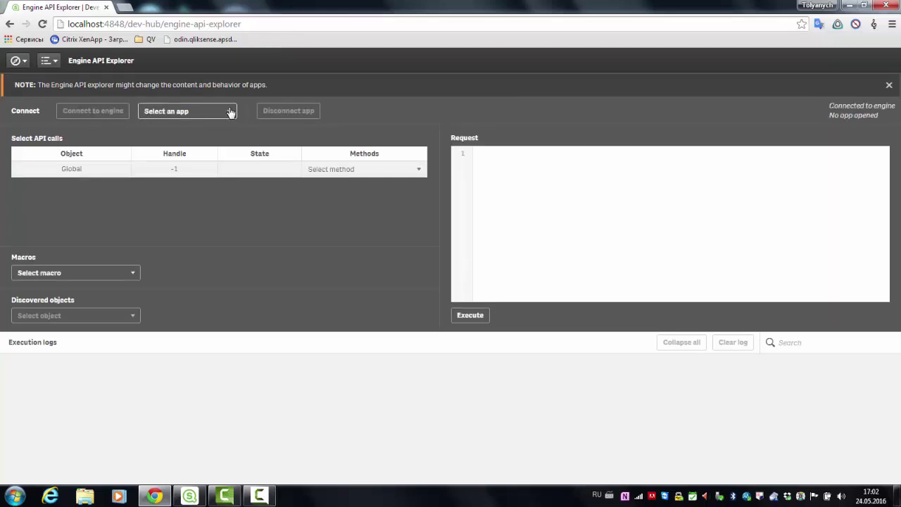
Open the Вебкаст app in the Engine API Explorer.
click(229, 112)
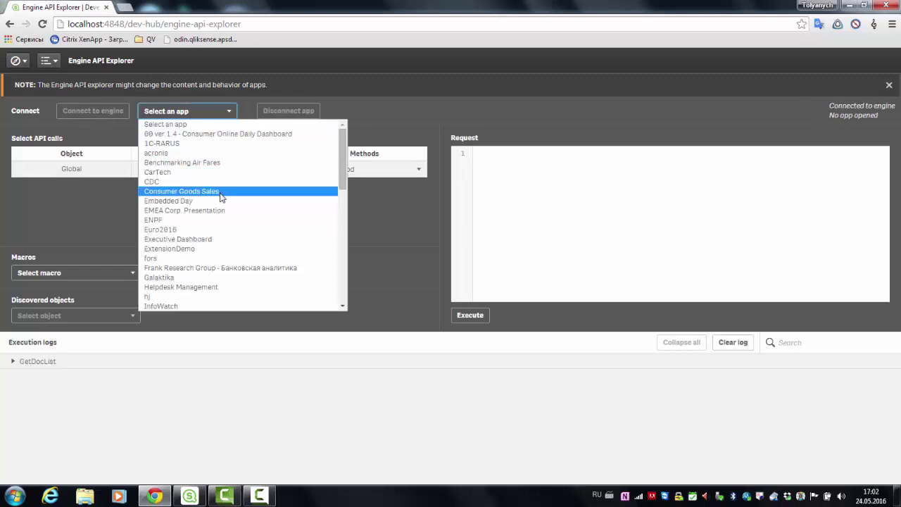
scroll(221, 202, down, 4)
scroll(210, 239, down, 3)
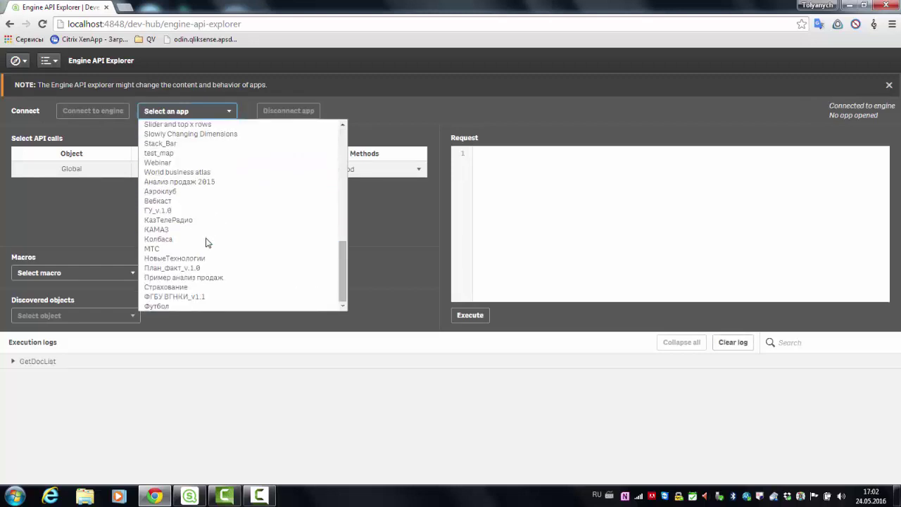
click(174, 202)
Load the List dimensions macro as the request and execute it against the Вебкаст app.
click(85, 273)
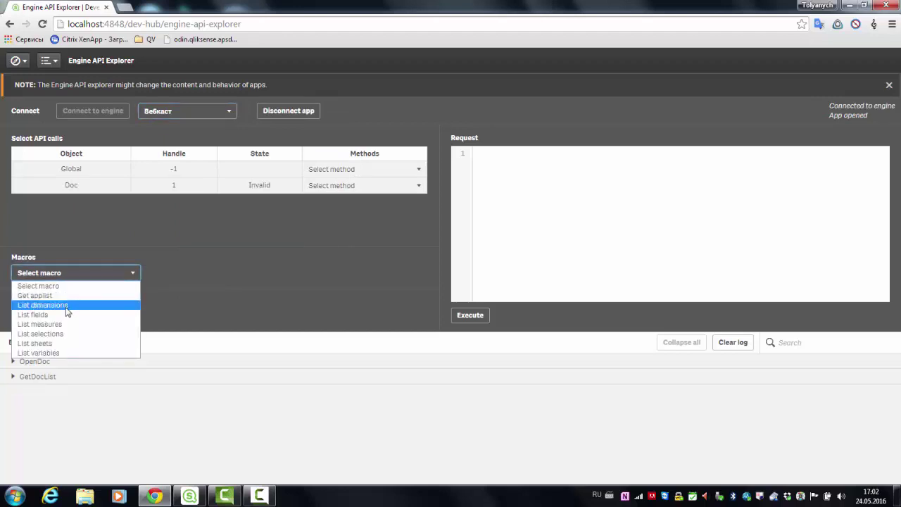
click(44, 304)
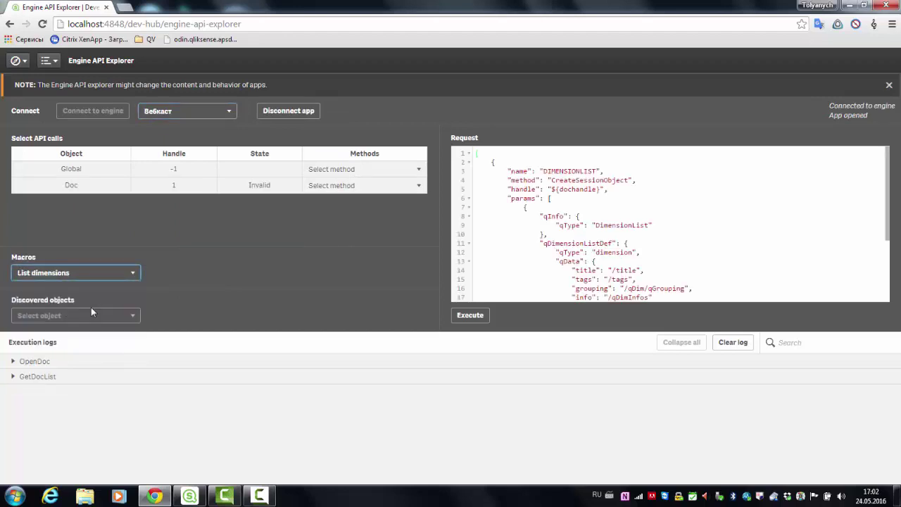
click(471, 317)
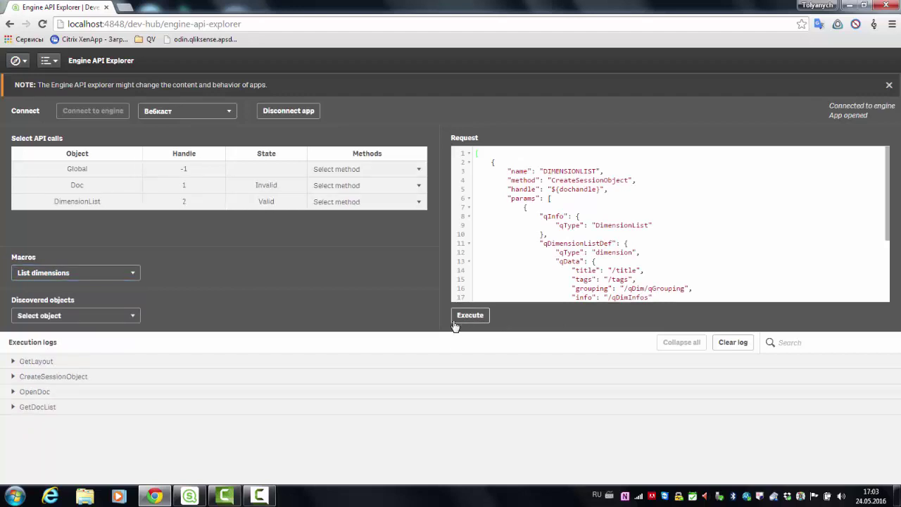
Examine the request and response of the GetLayout call in the execution logs, and return to Dev Hub.
click(13, 362)
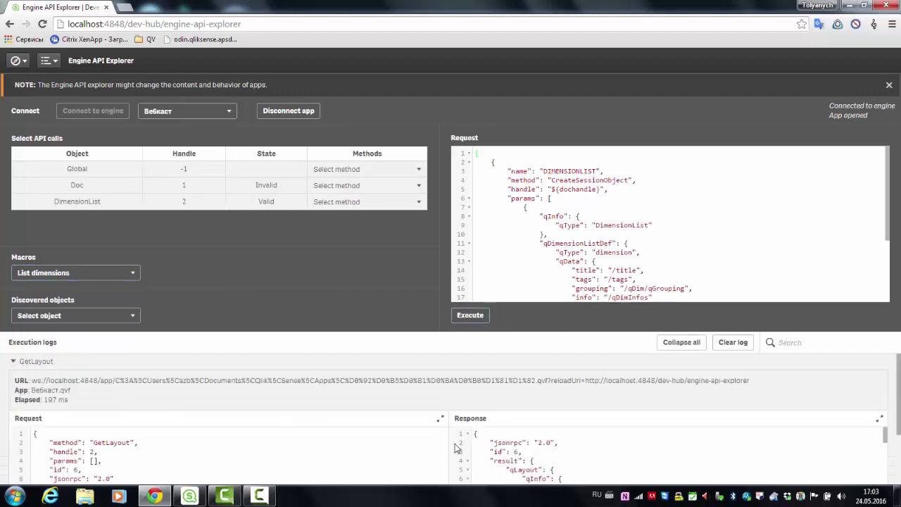
scroll(508, 430, down, 4)
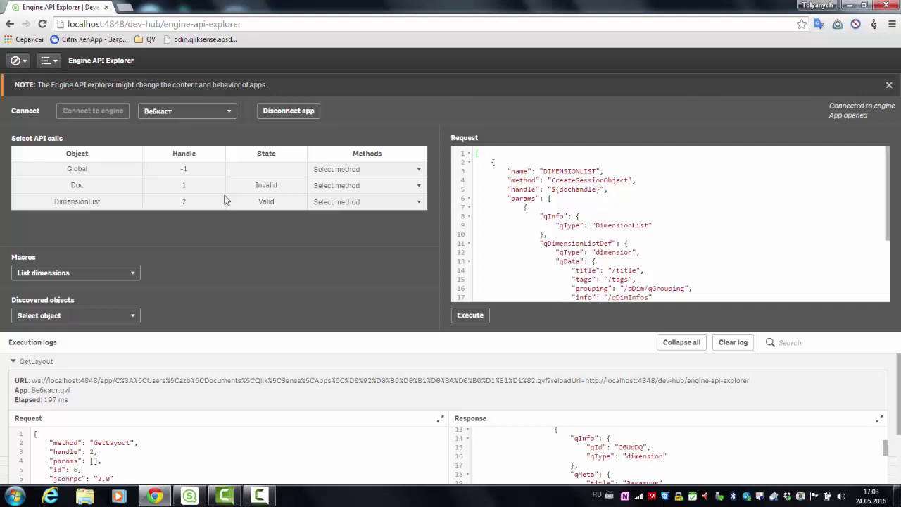
click(15, 61)
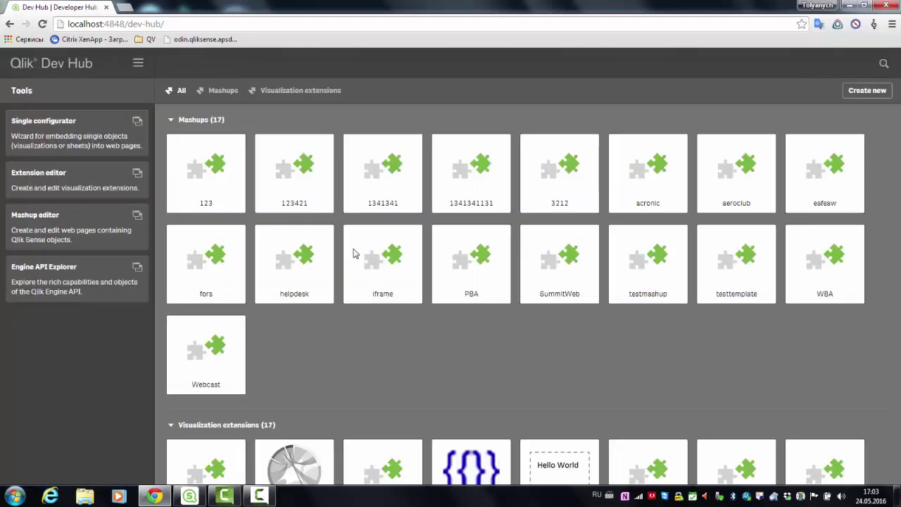